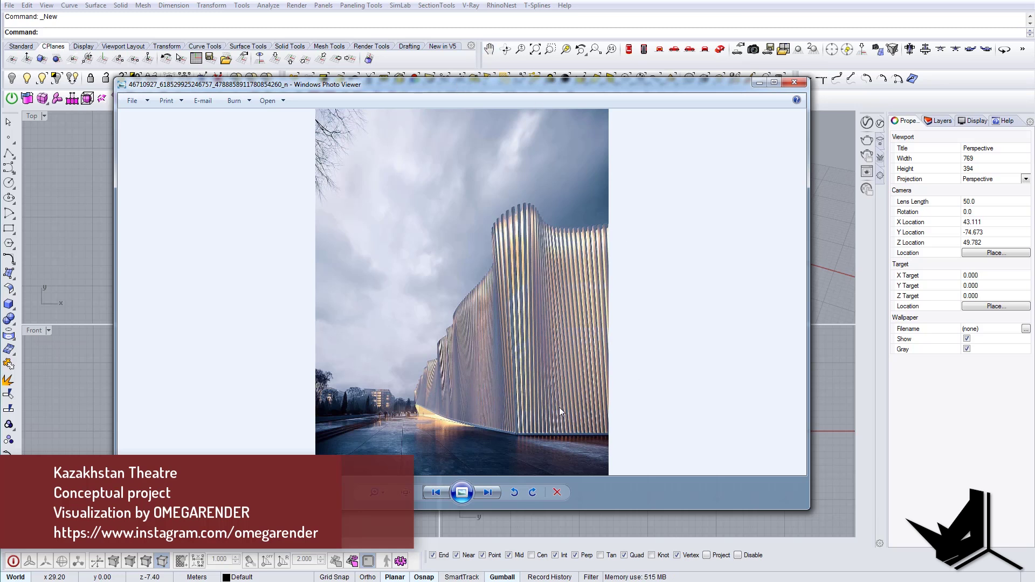
- Examine the theatre reference images for the wavy facade, then clear the photo viewer off the modelling area
left_click(489, 498)
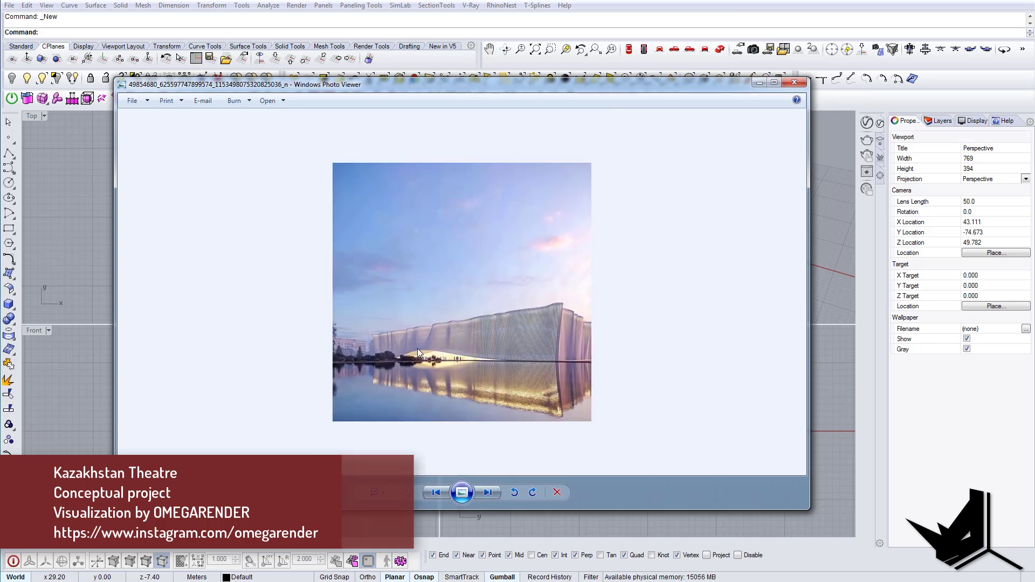
scroll(452, 340, "up", 2)
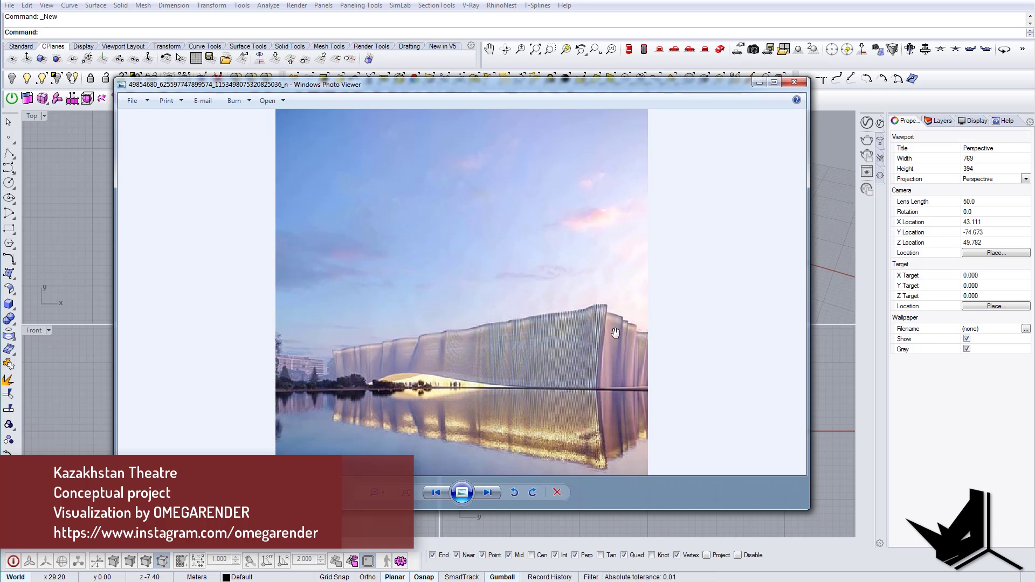
scroll(516, 368, "down", 2)
left_click(496, 492)
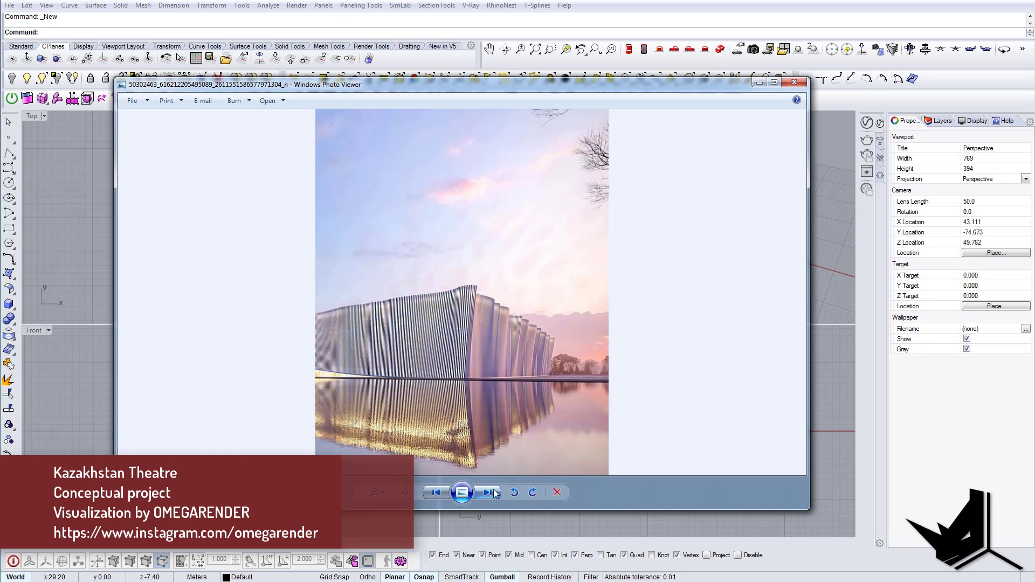
left_click(495, 492)
left_click(437, 494)
left_click(439, 492)
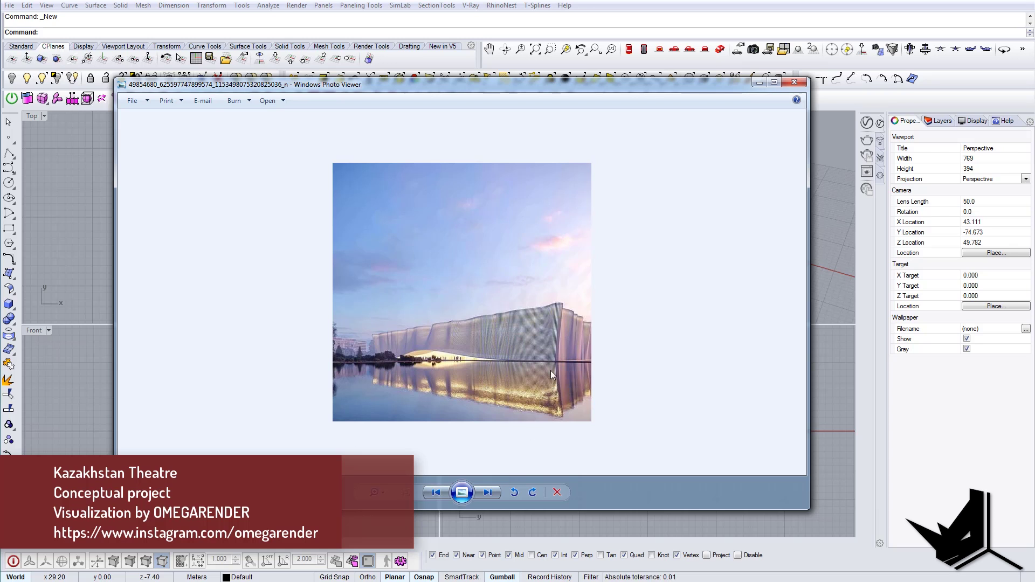
left_click(488, 492)
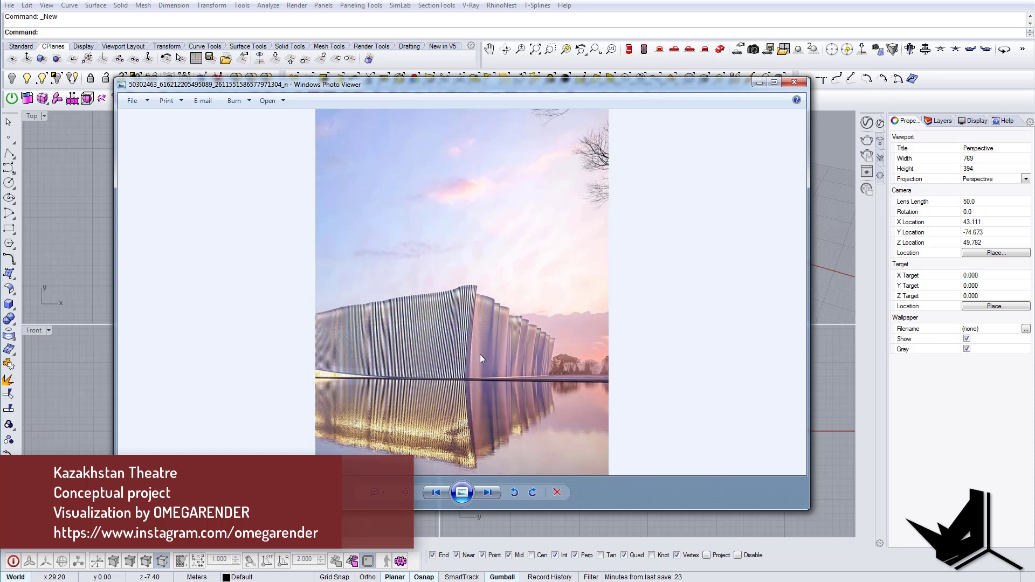
left_click(490, 492)
left_click(490, 492)
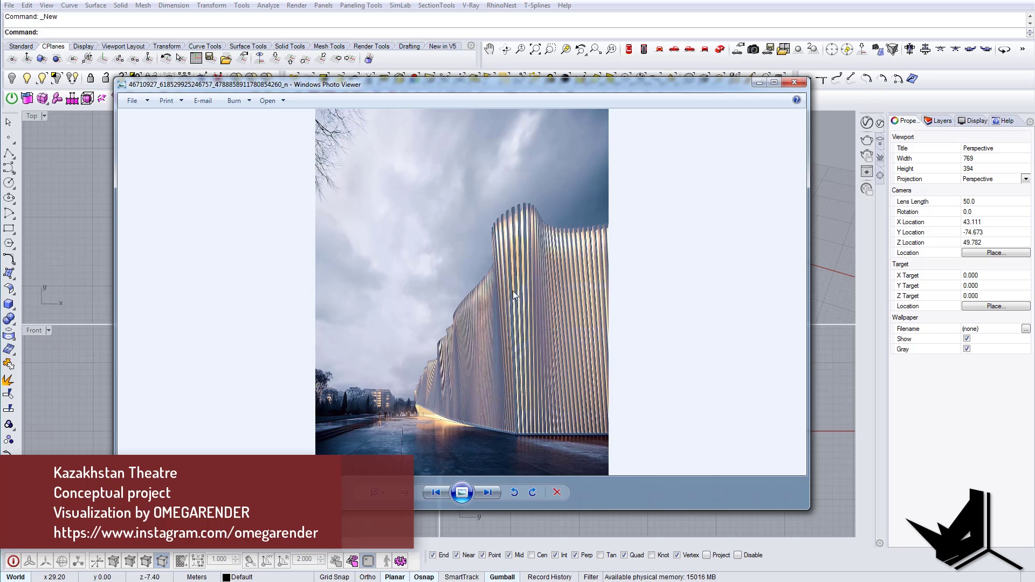
left_click_drag(380, 87, 1034, 294)
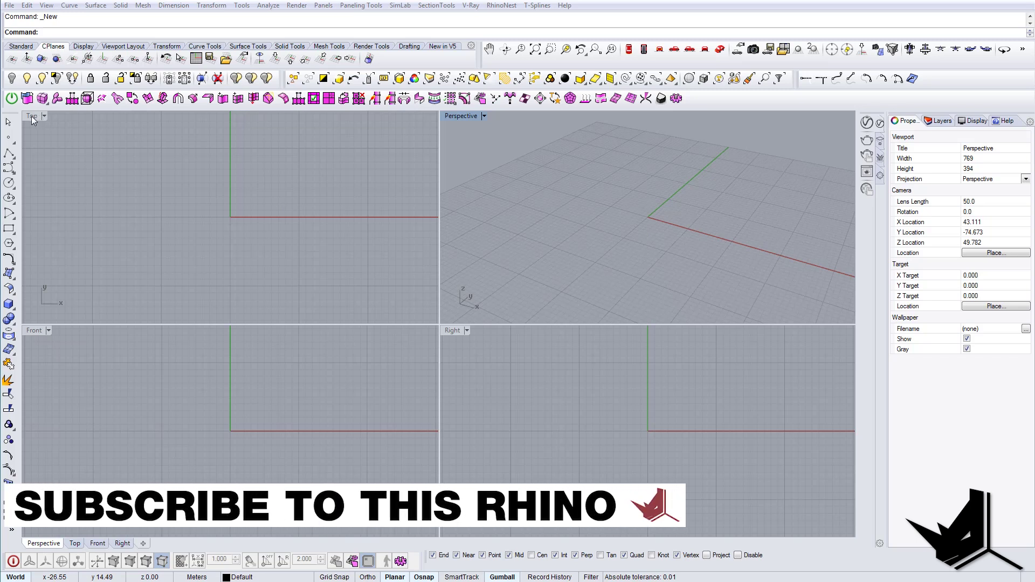
- Maximize the Top viewport and draw a gently wavy nine-point interpolated curve along the X axis, starting at about x -32
double_click(33, 117)
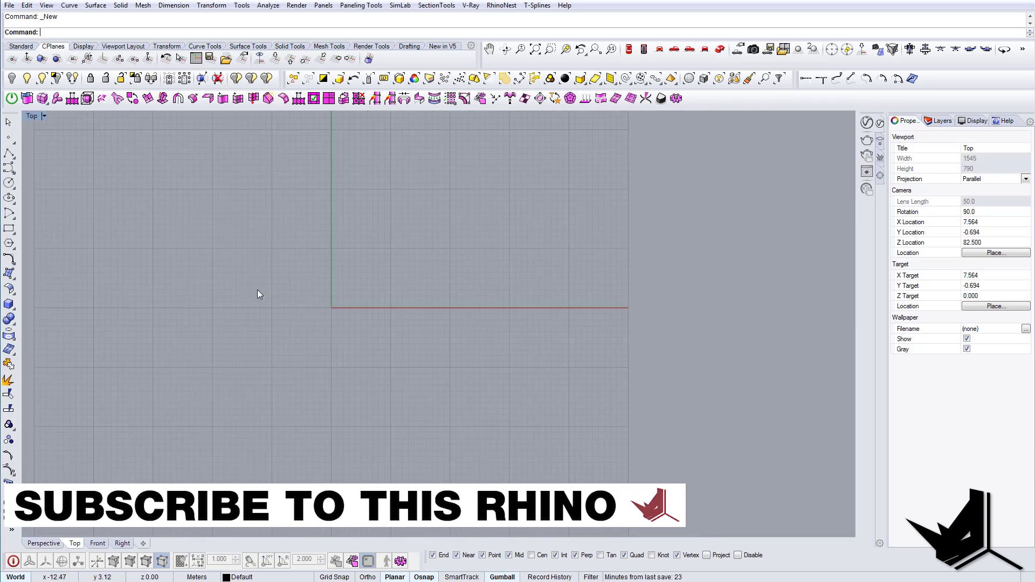
left_click(10, 169)
left_click(43, 173)
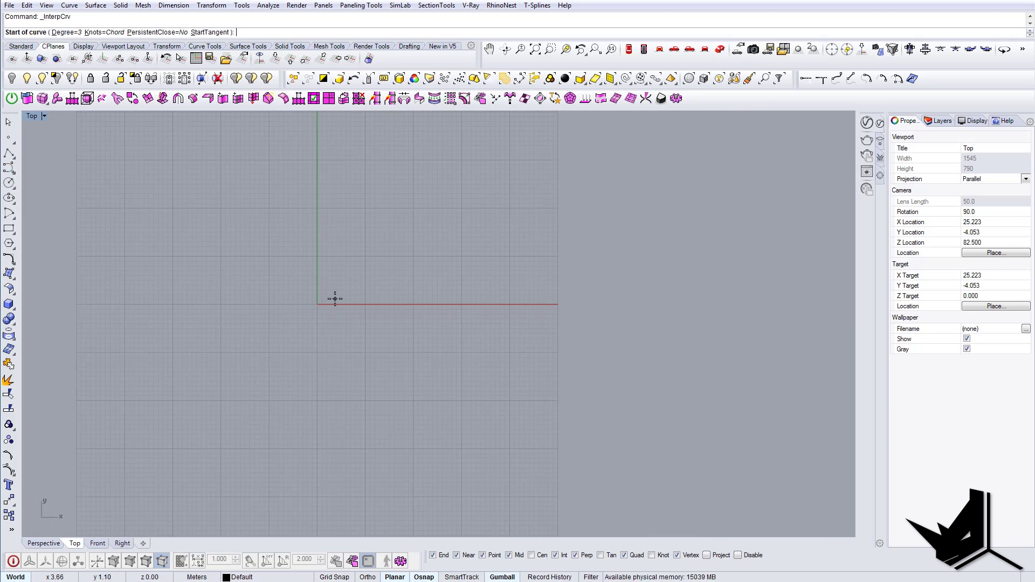
left_click(163, 295)
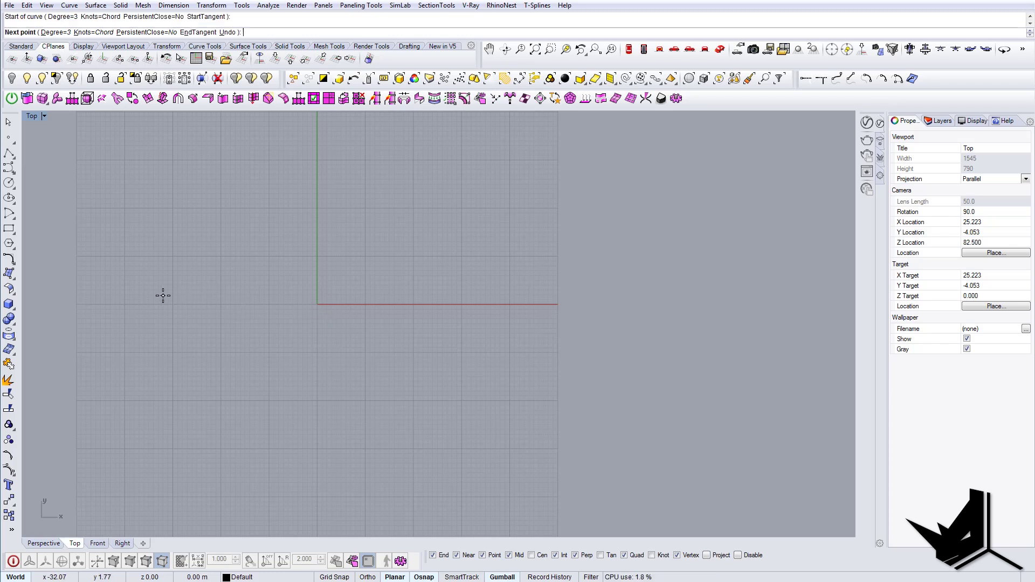
left_click(224, 295)
left_click(291, 295)
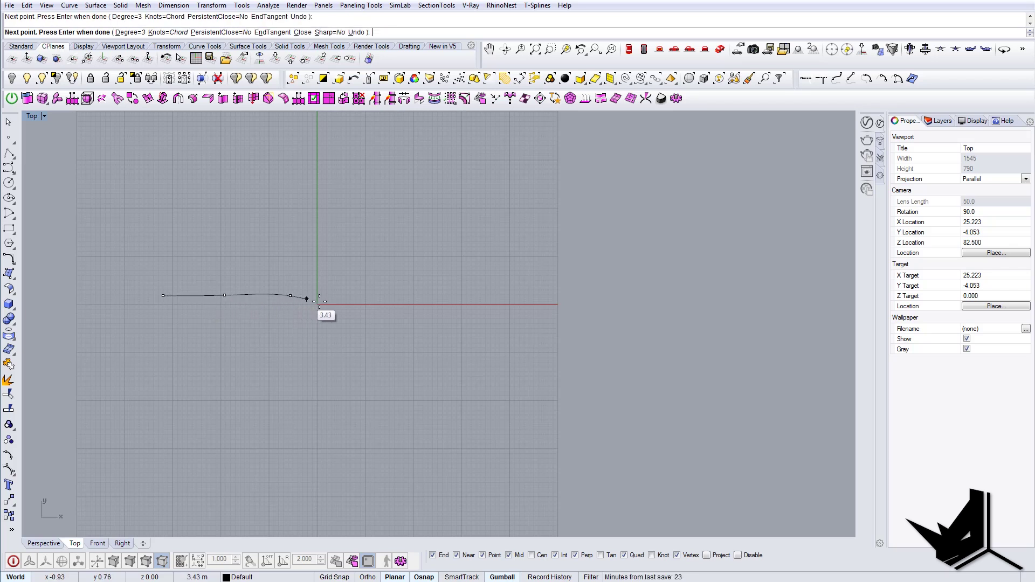
left_click(336, 304)
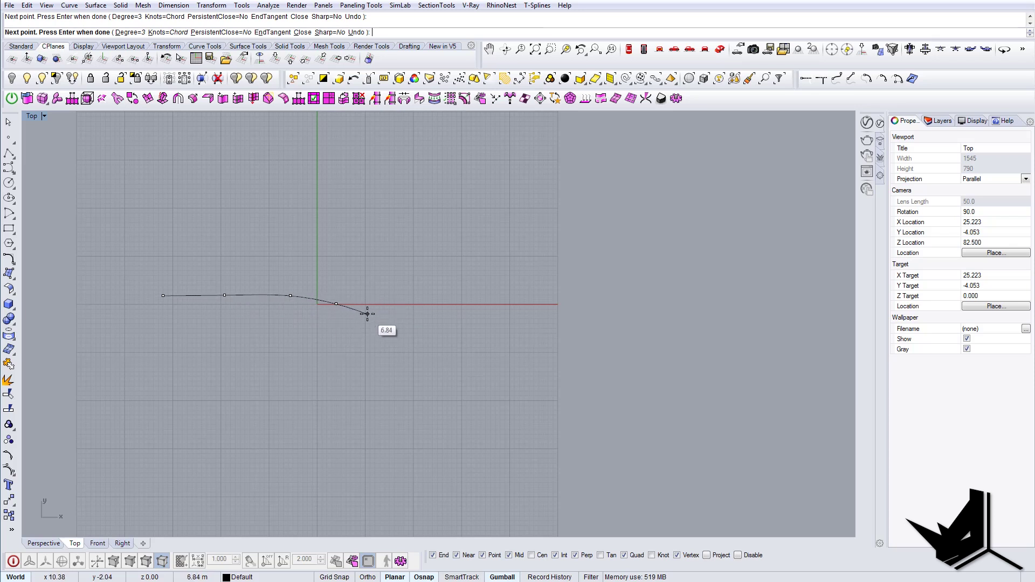
left_click(368, 314)
left_click(434, 308)
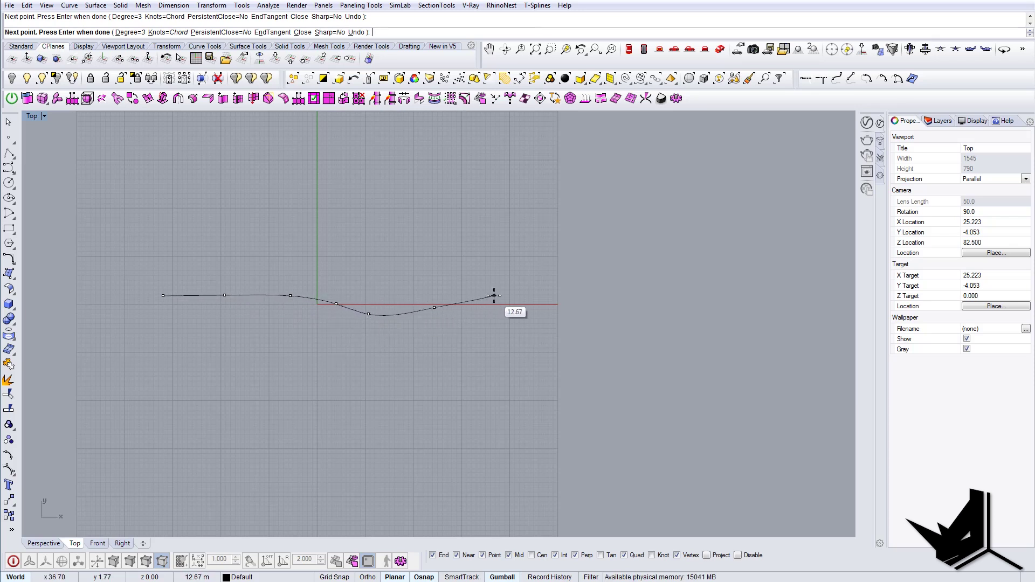
left_click(497, 297)
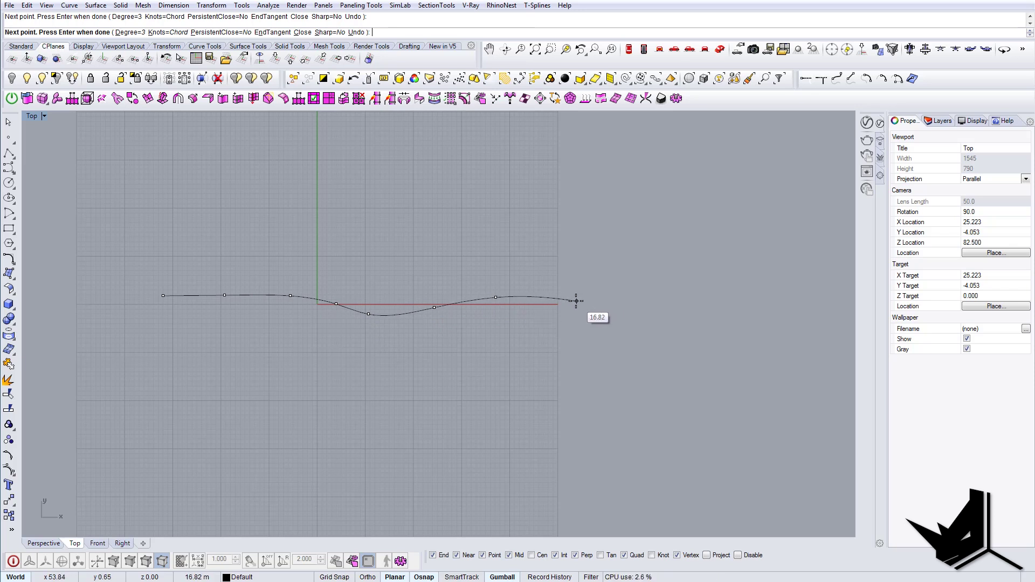
left_click(598, 300)
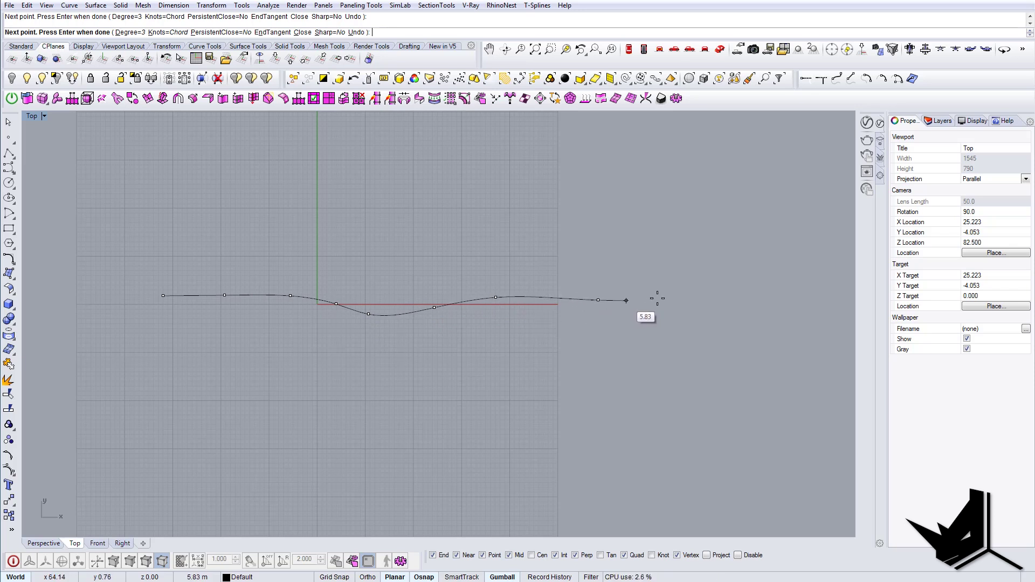
left_click(665, 295)
key("Return")
- Move the wavy curve off the construction grid, beyond its positive-X side and slightly below the X axis
scroll(614, 317, "down", 4)
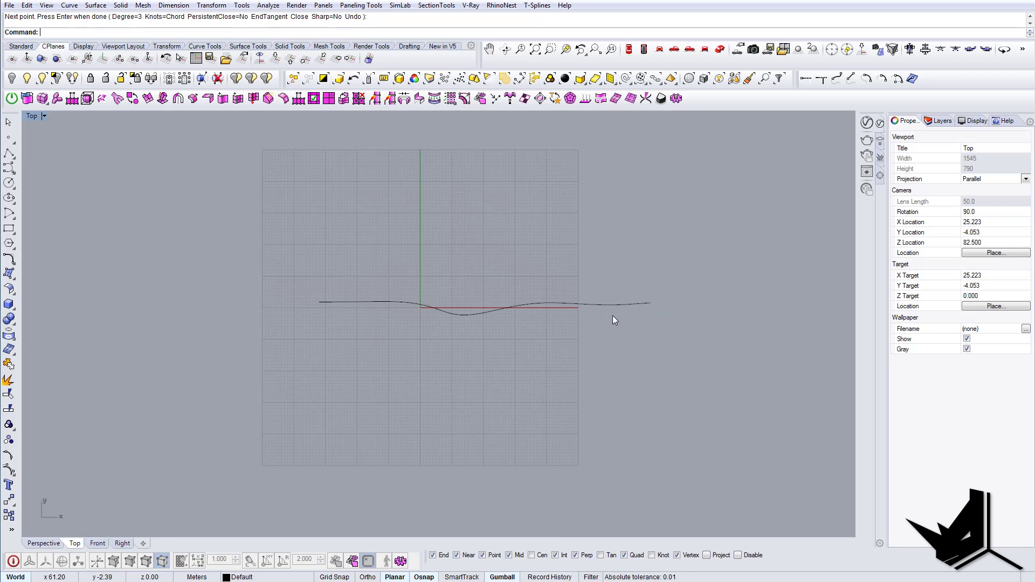
left_click_drag(491, 274, 487, 272)
right_click_drag(471, 297, 430, 306)
left_click_drag(434, 295, 703, 348)
right_click_drag(705, 356, 511, 355)
left_click_drag(528, 378, 517, 346)
right_click_drag(517, 345, 506, 337)
left_click_drag(504, 336, 576, 368)
- Show the curve's control points and reposition several of them to refine the wave around its dip
left_click(10, 470)
scroll(510, 360, "up", 3)
left_click_drag(569, 322, 566, 327)
left_click_drag(475, 346, 511, 387)
left_click_drag(515, 347, 512, 360)
left_click(458, 352)
right_click_drag(330, 334, 368, 332)
left_click_drag(361, 335, 384, 333)
left_click(507, 333)
scroll(512, 333, "down", 6)
right_click_drag(514, 334, 474, 339)
scroll(558, 355, "up", 4)
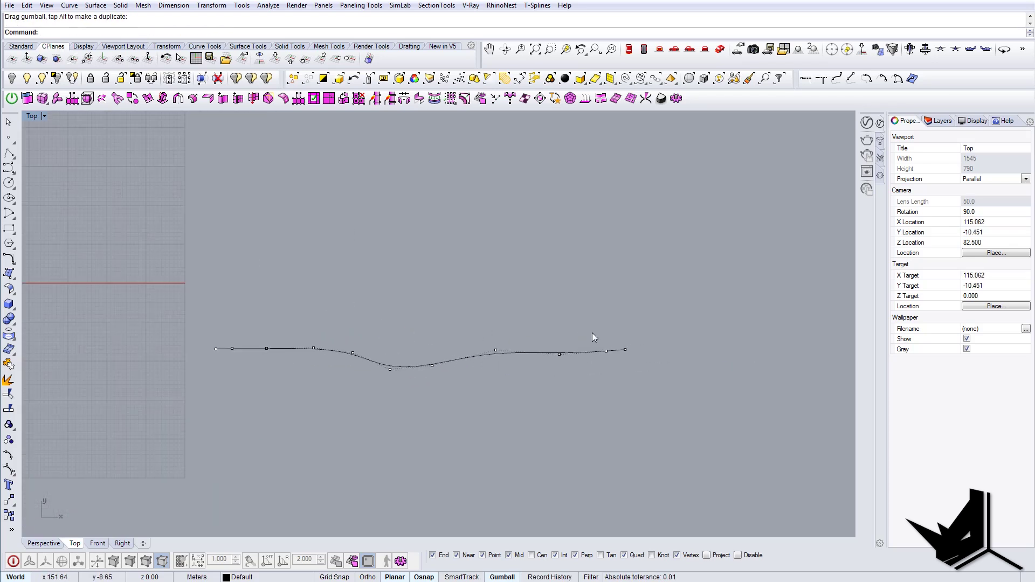
- Delete the extra control point next to each end of the curve
left_click(606, 351)
left_click_drag(506, 306, 644, 391)
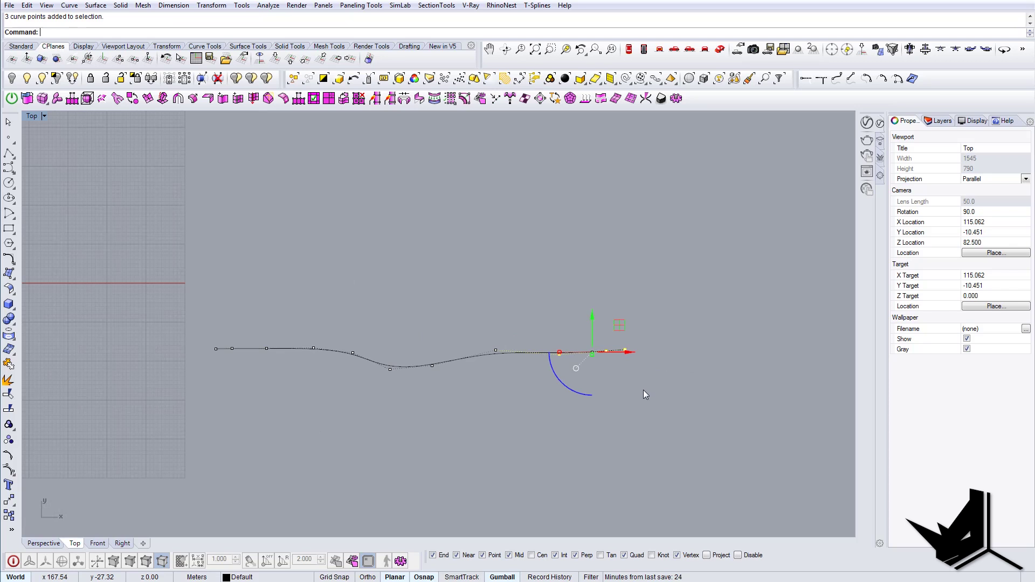
key("Escape")
left_click(606, 352)
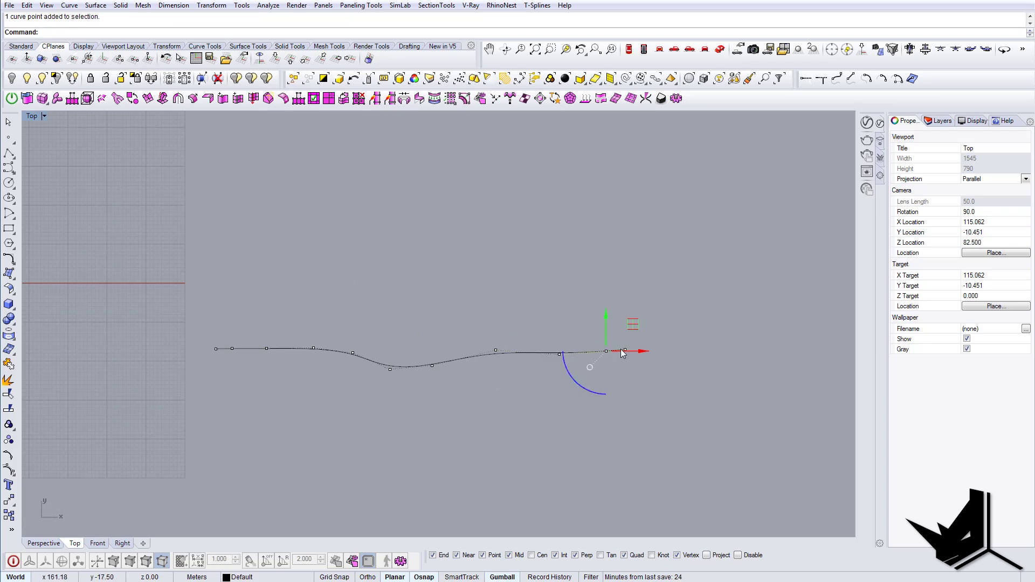
left_click_drag(627, 327, 617, 327)
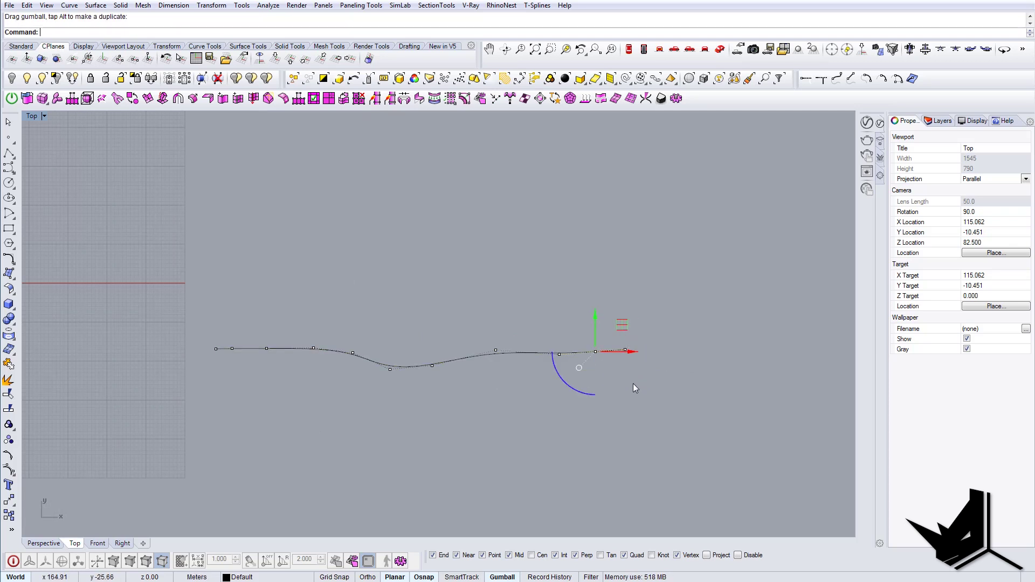
key("Down")
key("Delete")
right_click_drag(491, 288, 543, 342)
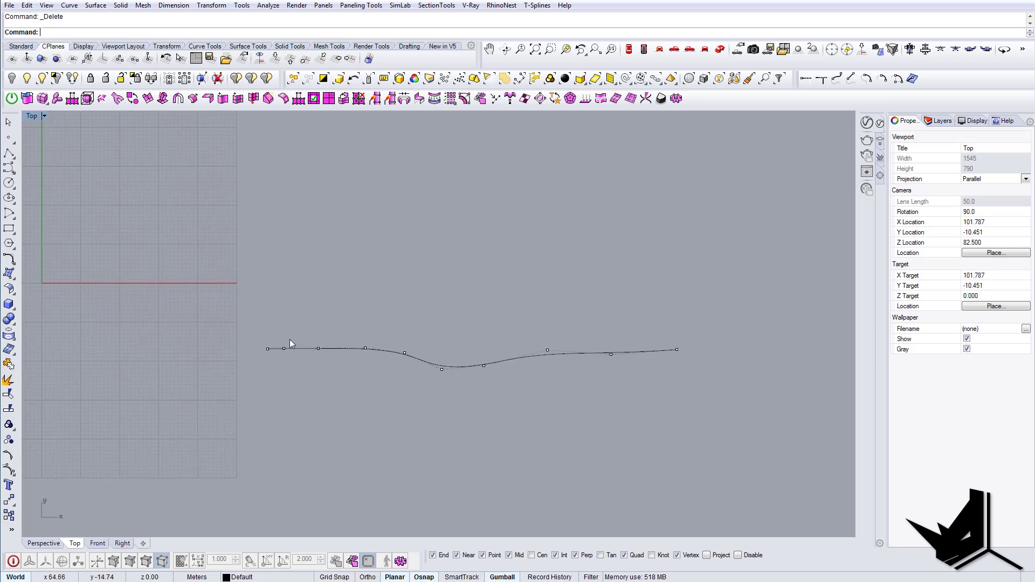
left_click_drag(273, 329, 300, 354)
key("Delete")
right_click_drag(485, 386, 481, 397)
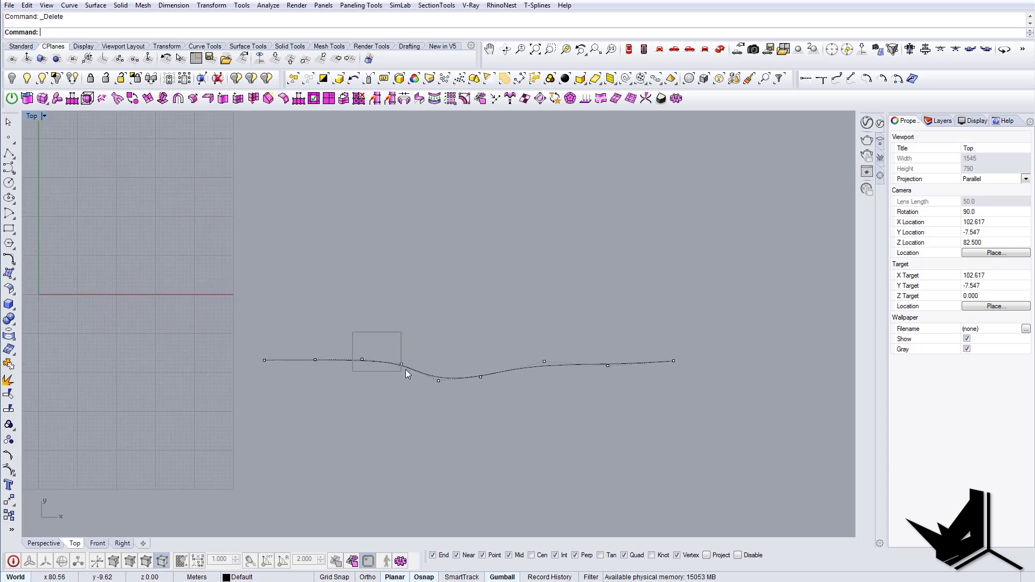
- Shift the two control points before the dip slightly toward the curve's left end, and hide the control points
left_click_drag(406, 370, 413, 326)
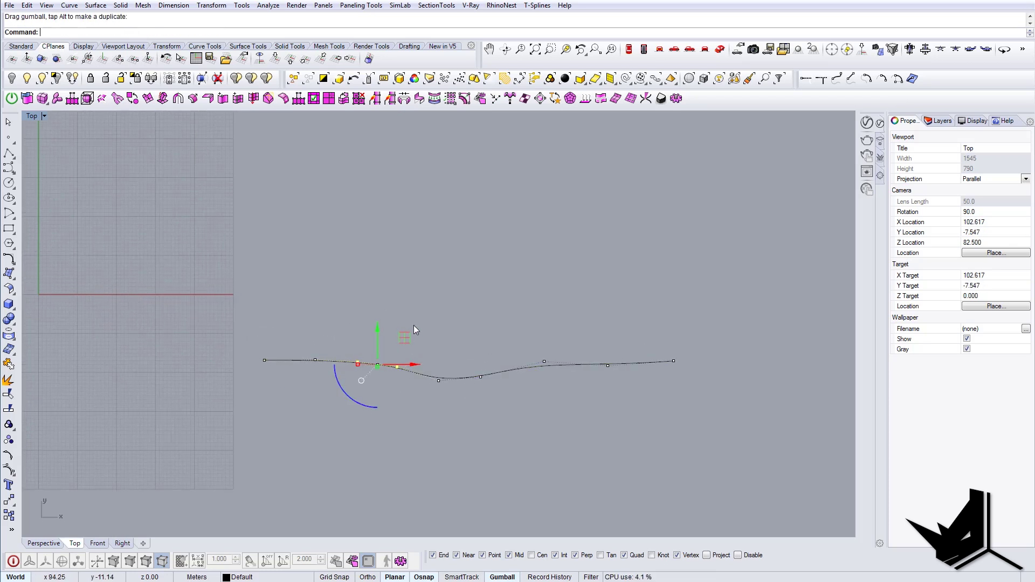
key("Escape")
key("Escape")
scroll(440, 325, "down", 6)
right_click_drag(507, 333, 502, 351)
right_click_drag(265, 234, 262, 243)
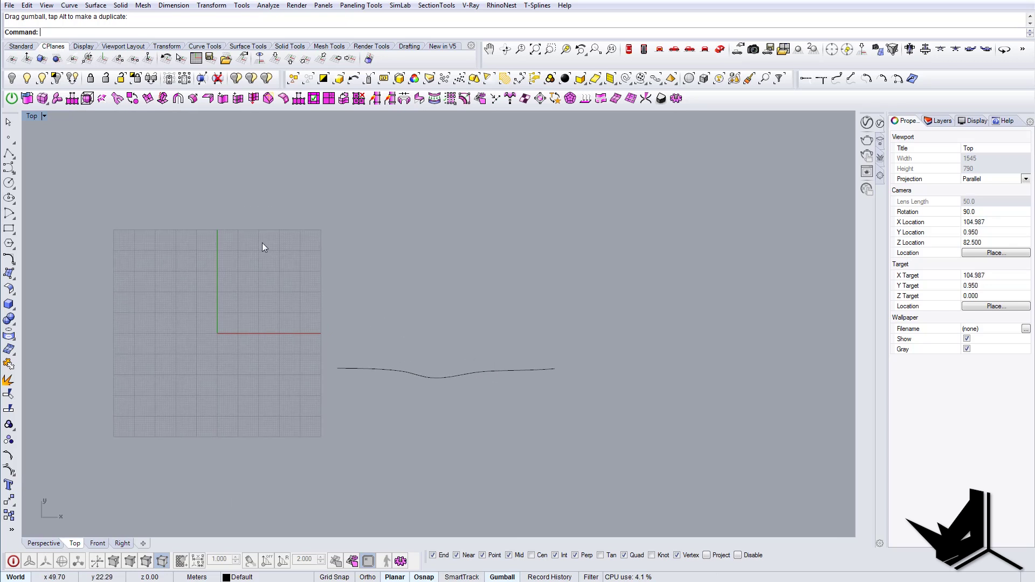
left_click(14, 175)
left_click(41, 178)
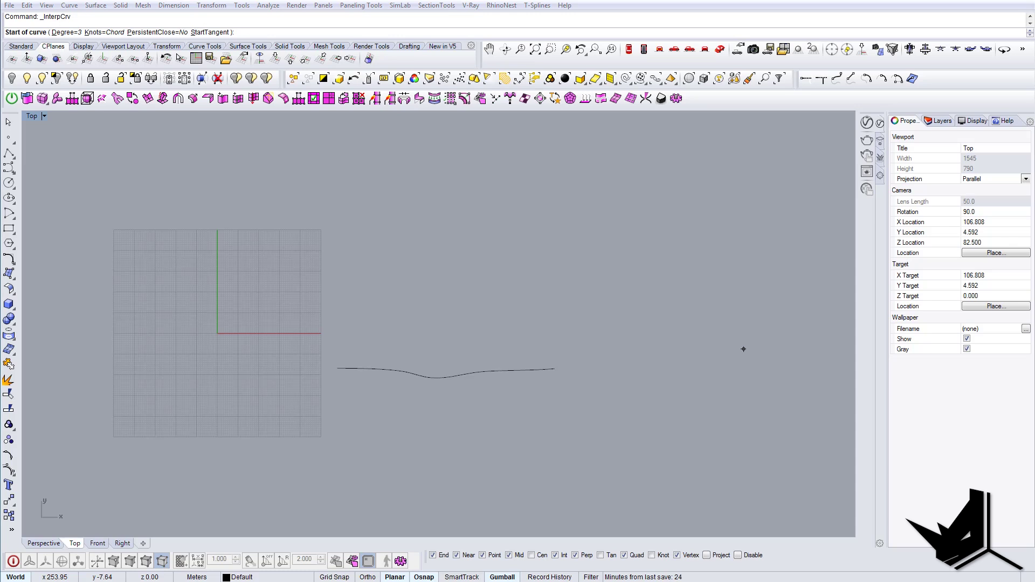
scroll(342, 360, "up", 3)
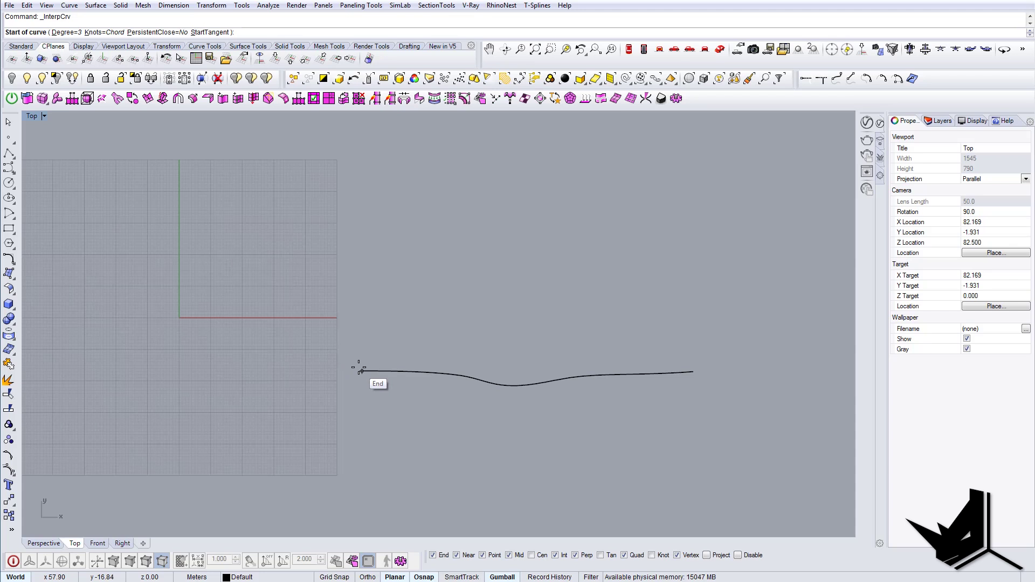
left_click(361, 371)
scroll(392, 372, "up", 1)
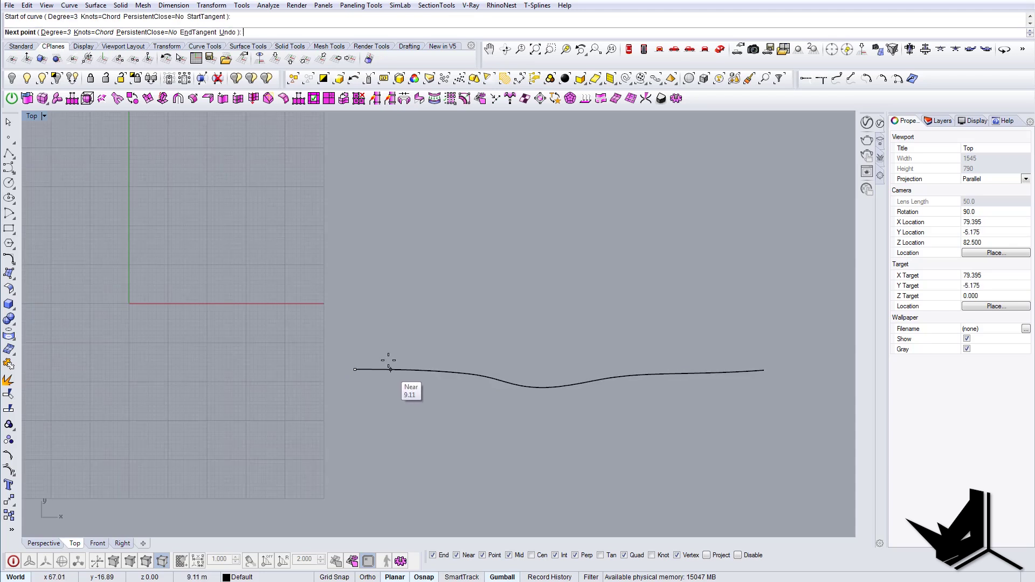
scroll(389, 369, "up", 1)
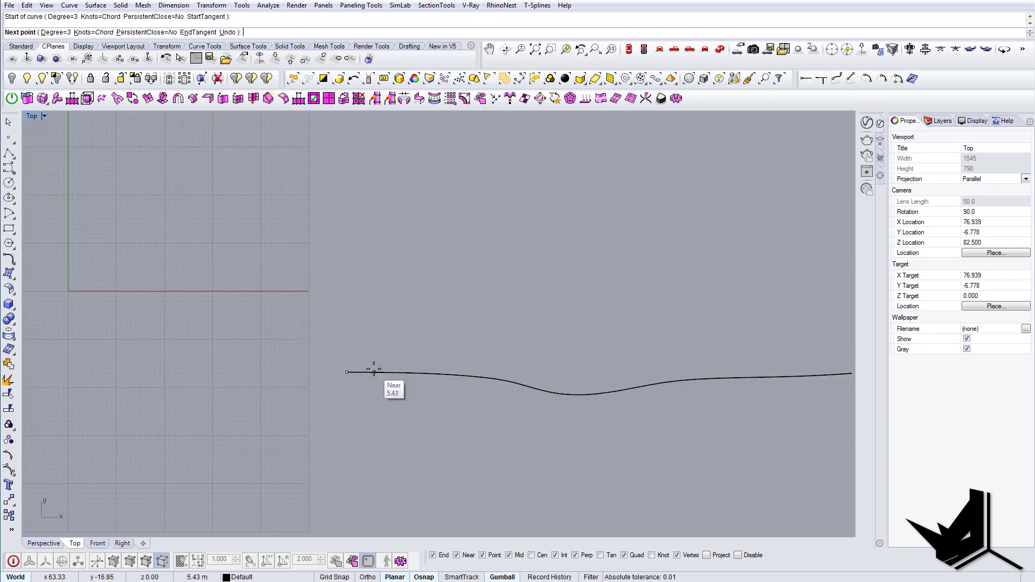
key("Escape")
- Draw a second, wavier interpolated curve from near the first curve's left end, following above it and hooking back upward past its right end
right_click(362, 389)
left_click(367, 372)
scroll(396, 361, "up", 4)
left_click(404, 365)
right_click_drag(465, 367, 386, 368)
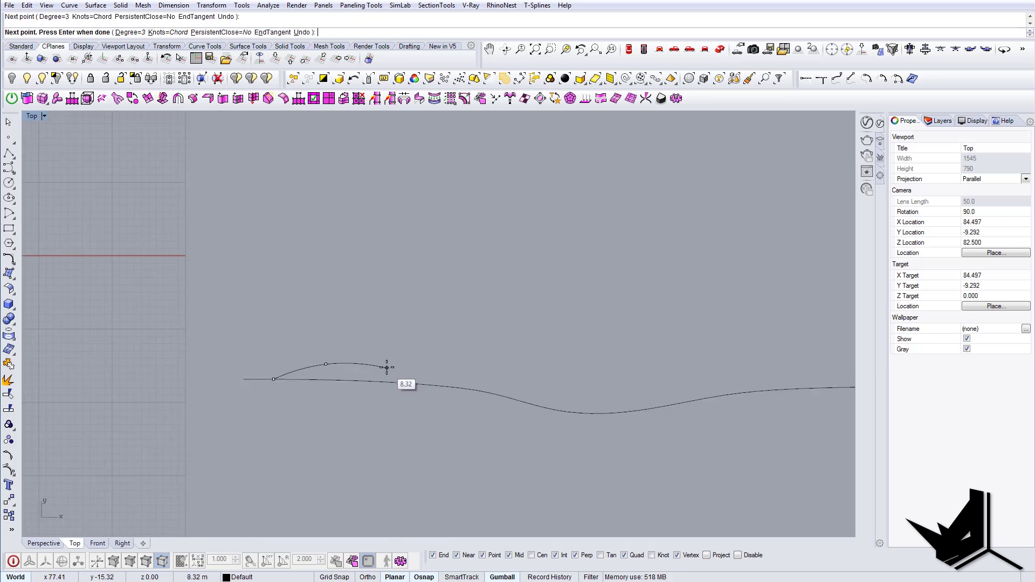
left_click(384, 370)
left_click(437, 374)
left_click(487, 355)
left_click(524, 382)
left_click(608, 369)
scroll(608, 370, "down", 1)
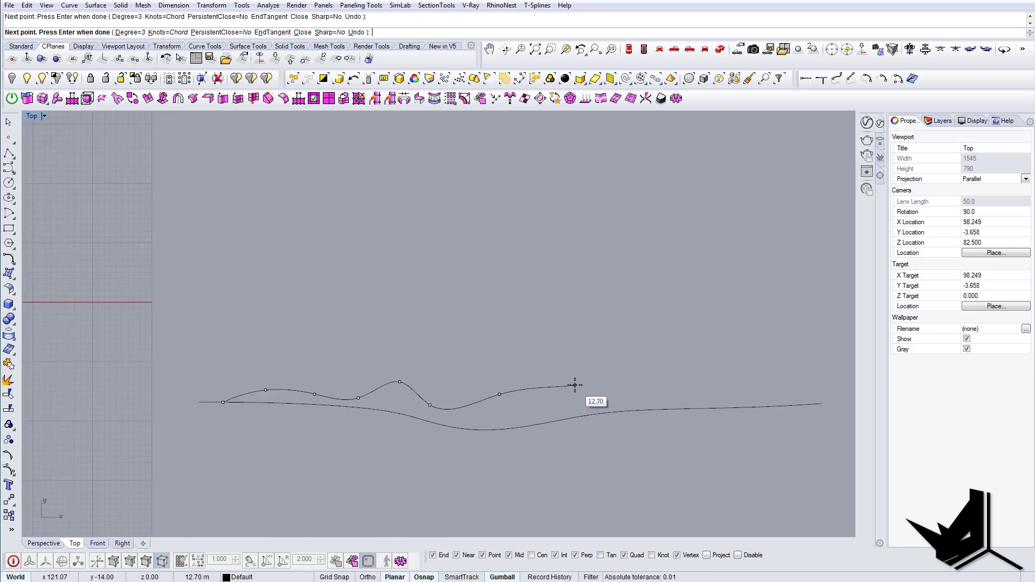
left_click(560, 397)
left_click(586, 403)
left_click(627, 389)
left_click(684, 397)
left_click(728, 394)
scroll(728, 395, "down", 1)
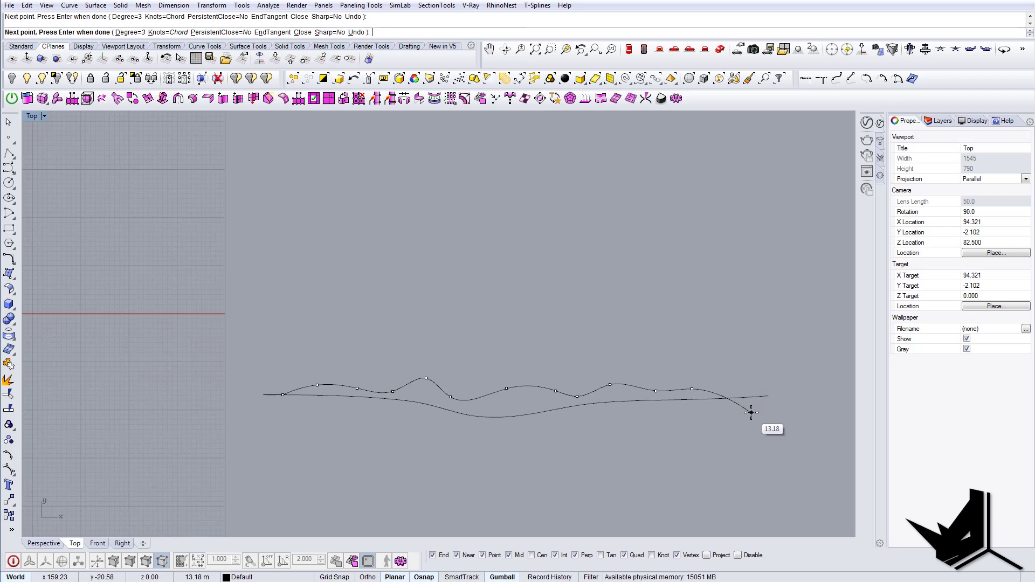
left_click(758, 414)
left_click(824, 412)
left_click(792, 385)
left_click(766, 345)
right_click(767, 345)
- Draw a short interpolated curve from the second curve's start that loops outward and hooks back upward past the left end
right_click(767, 345)
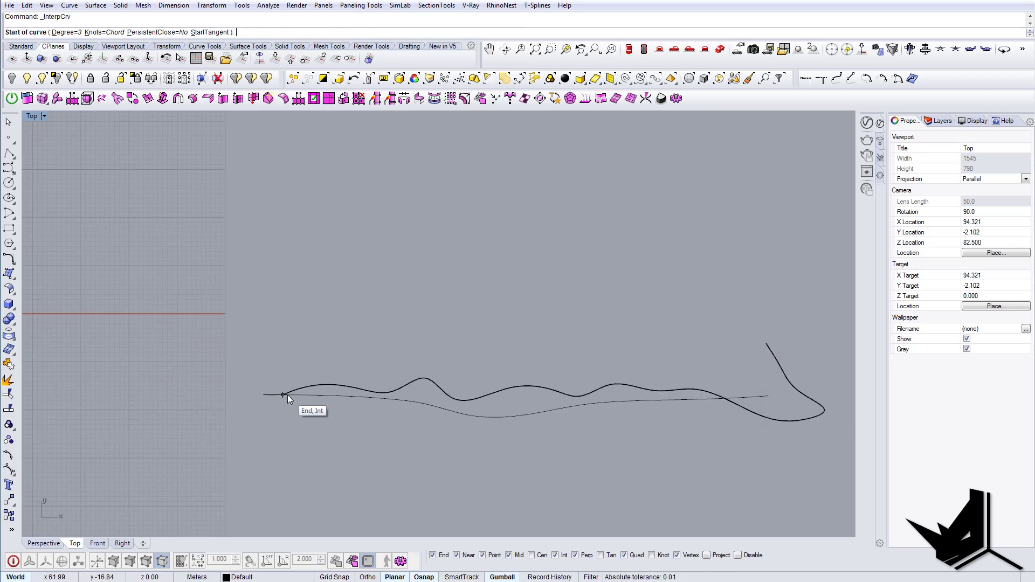
left_click(284, 396)
left_click(236, 423)
left_click(231, 405)
left_click(248, 377)
left_click(266, 343)
right_click(266, 343)
- Join the wavy curve and the hooked left-end curve into one open curve
right_click_drag(488, 397, 432, 385)
left_click(463, 376)
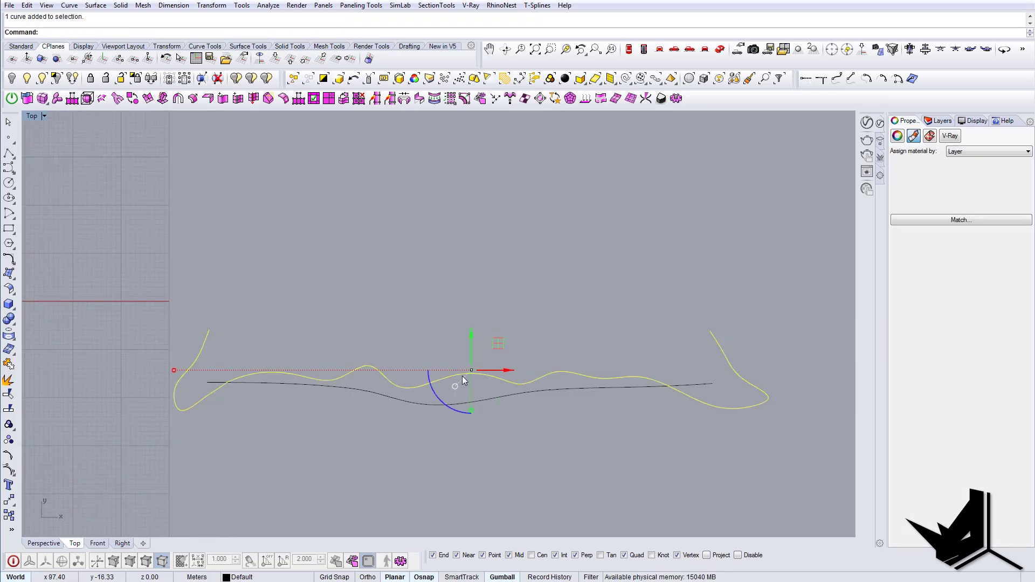
key("ctrl+j")
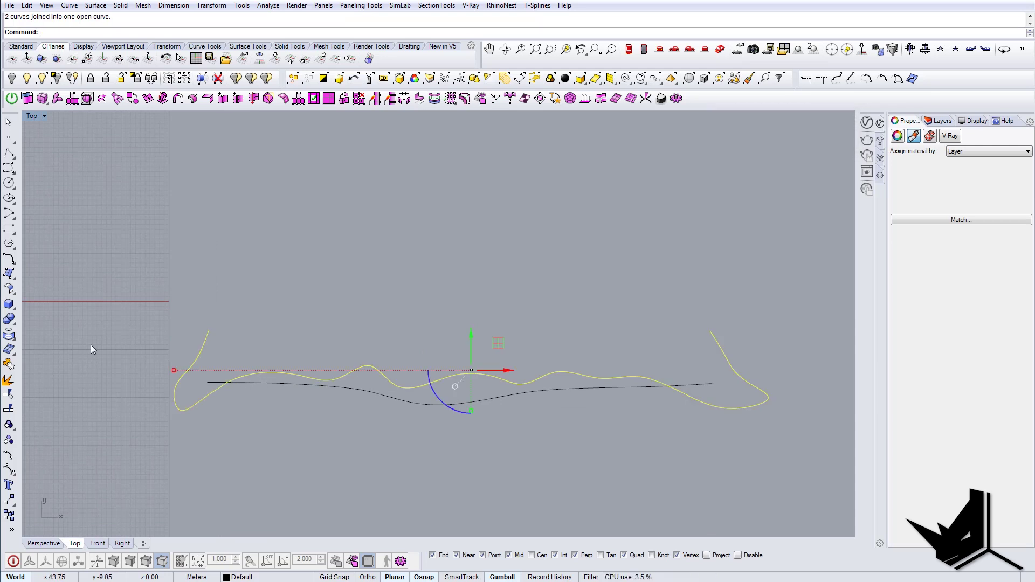
- Show the joined wavy curve's control points, delete the surplus one near the left-end joint, and hide the points
left_click(9, 471)
scroll(219, 377, "up", 6)
left_click(239, 396)
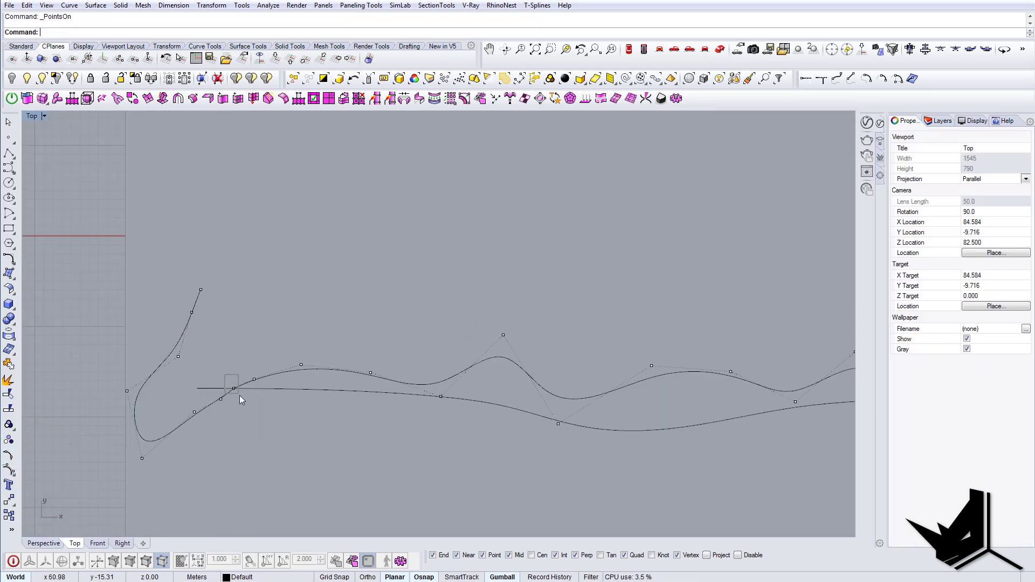
key("Delete")
scroll(239, 396, "down", 6)
right_click_drag(507, 411, 377, 414)
scroll(607, 404, "up", 8)
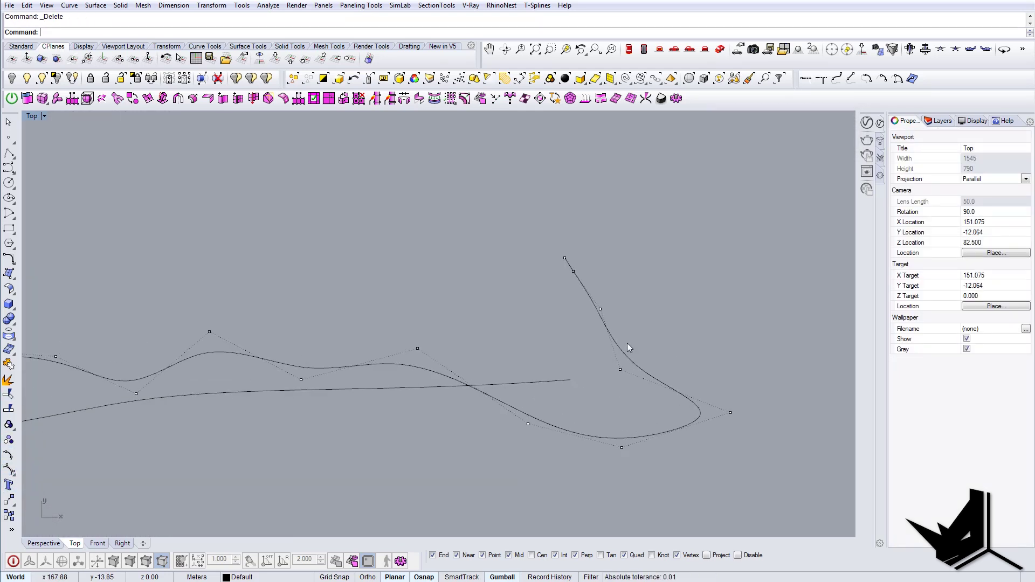
scroll(633, 368, "down", 2)
key("Escape")
- Show the wavy curve's control points and remove the surplus ones near the right hook's upper end, leaving that end slightly shorter
left_click(597, 410)
scroll(601, 405, "down", 6)
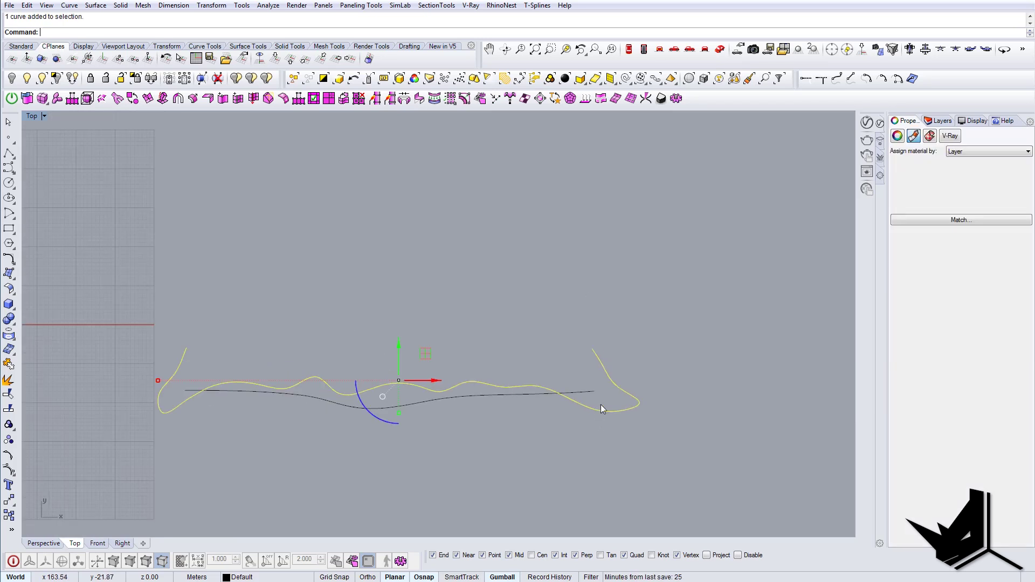
scroll(567, 410, "up", 4)
mouse_move(534, 414)
right_mouse_down()
mouse_move(490, 432)
mouse_move(560, 410)
mouse_move(536, 405)
right_mouse_up()
scroll(560, 410, "down", 4)
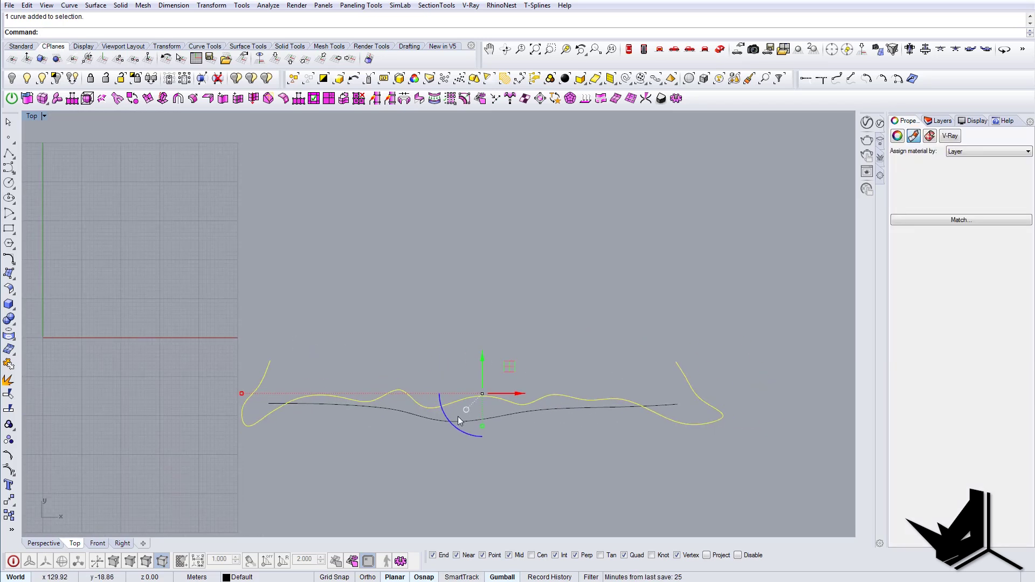
left_click(9, 470)
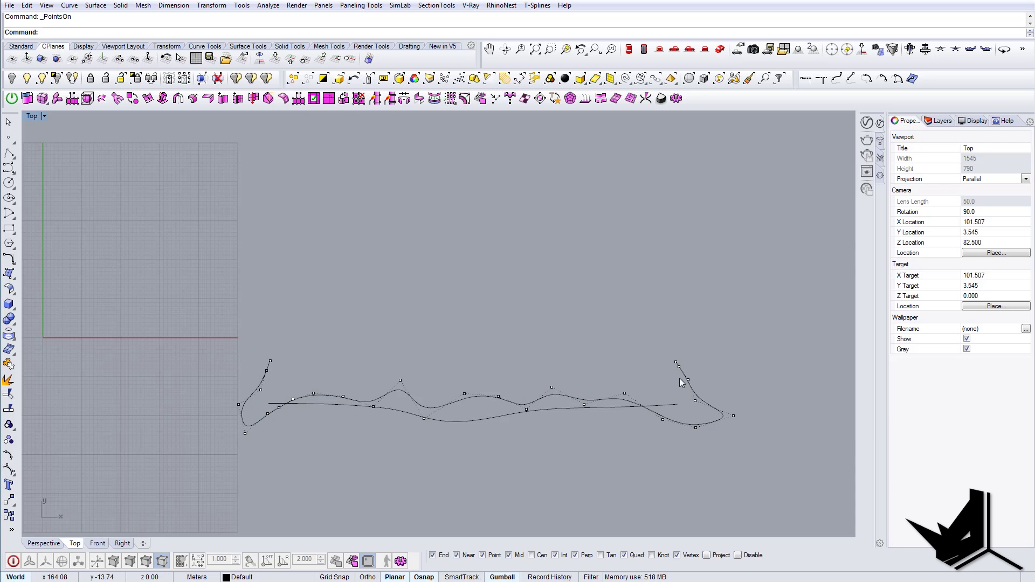
left_click_drag(687, 370, 702, 353)
key("Delete")
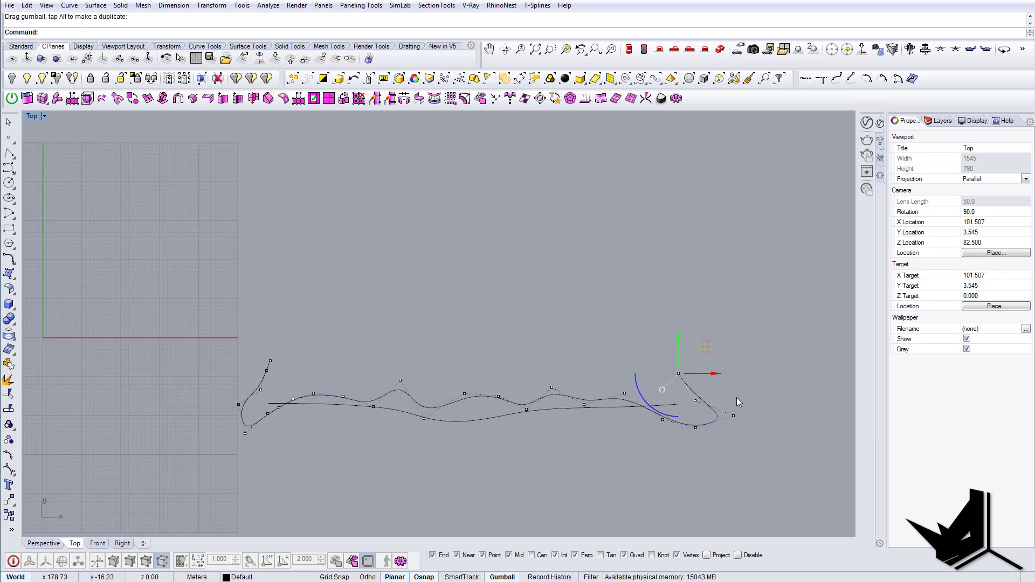
- Move the outermost control point of the right hook slightly inward and hide the control points
left_click(734, 416)
left_click_drag(761, 390, 751, 393)
left_click(468, 424)
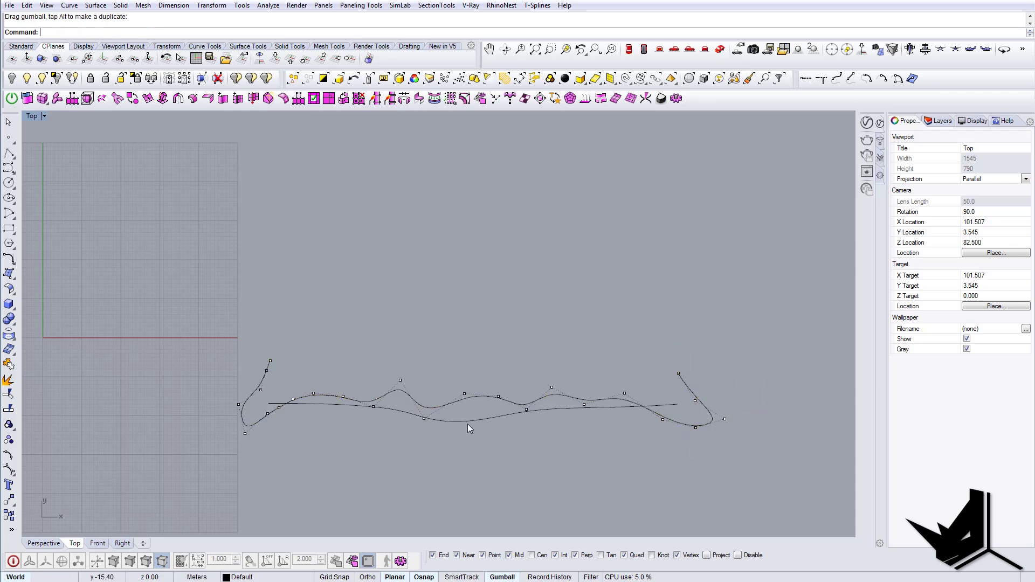
- Shift the whole wavy curve slightly left and down in plan, and deselect it
left_click(296, 398)
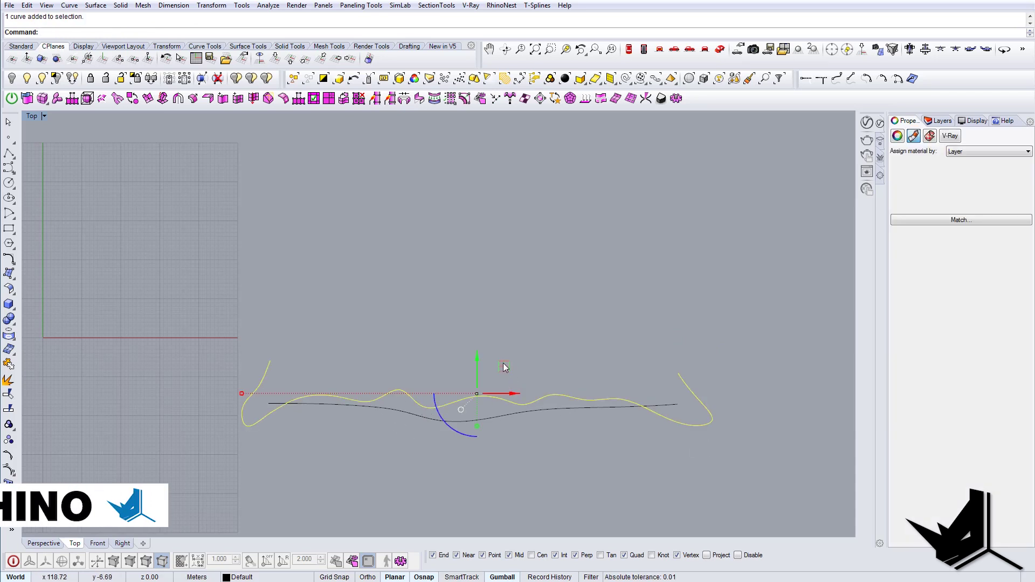
left_click_drag(504, 363, 500, 367)
key("Escape")
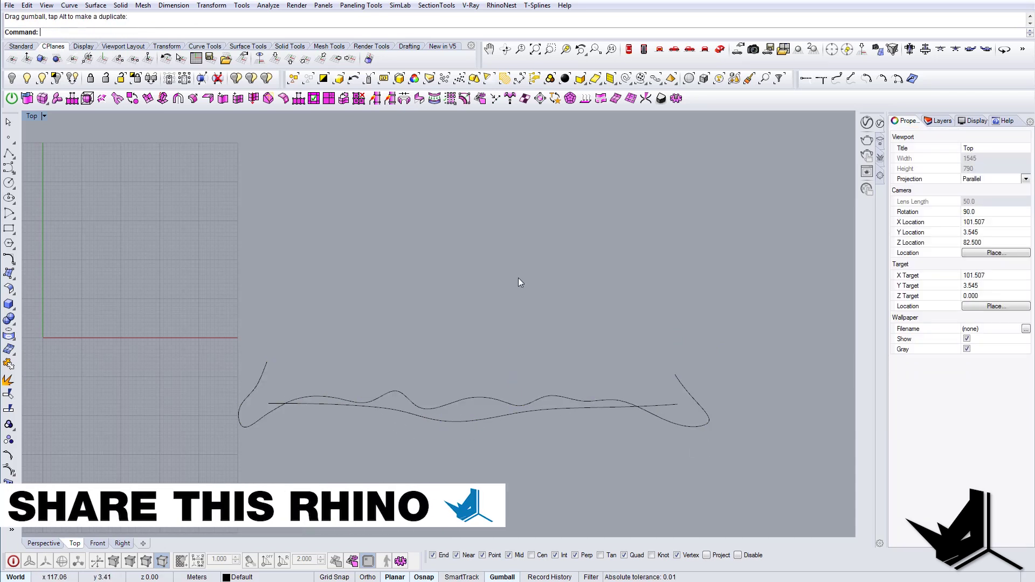
- In the Perspective view, raise the wavy hooked curve vertically about 37 m above the straighter base curve
left_click(720, 50)
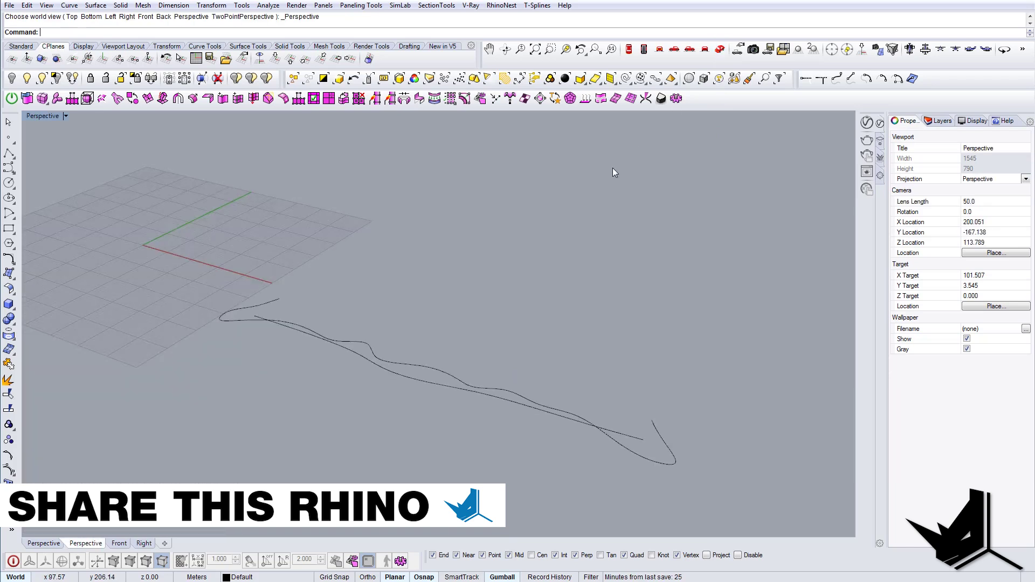
left_click(410, 379)
left_click_drag(414, 365, 401, 211)
left_click(432, 235)
right_click_drag(440, 325, 406, 335)
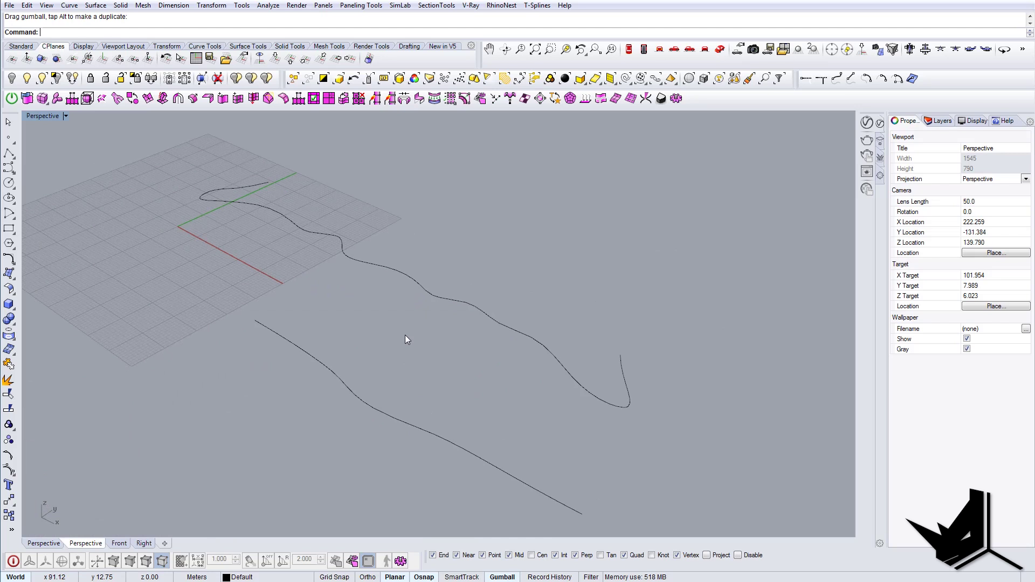
- In the Front view, move both curves together along the X axis, further away from the grid origin
right_click_drag(459, 367, 434, 309, "shift")
right_click_drag(472, 370, 481, 352, "shift")
right_click_drag(481, 353, 427, 393)
right_click_drag(454, 337, 403, 316)
scroll(429, 307, "down", 4)
left_click(659, 49)
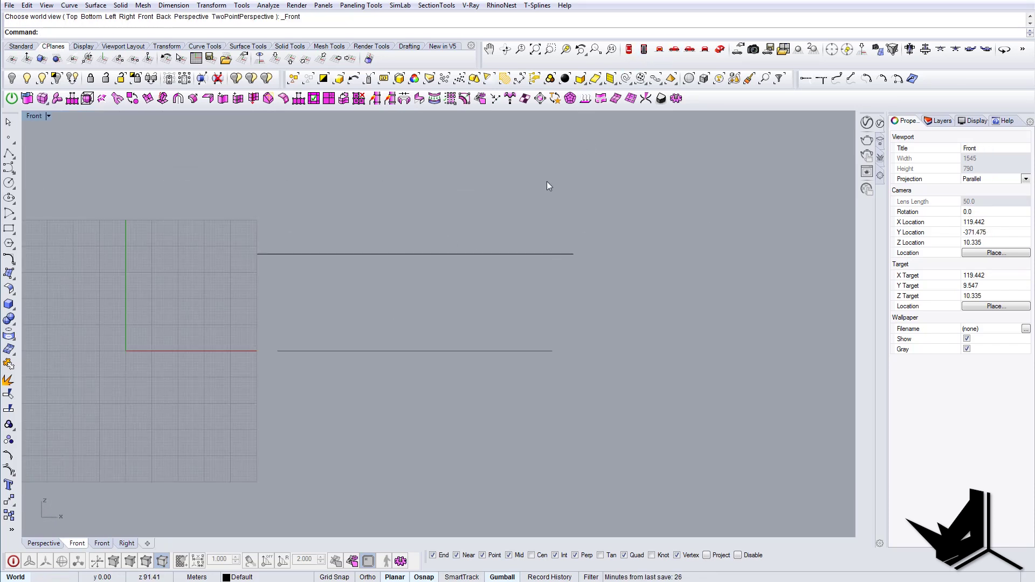
right_click_drag(538, 196, 578, 204)
left_click_drag(552, 375, 498, 247)
left_click_drag(494, 311, 547, 312)
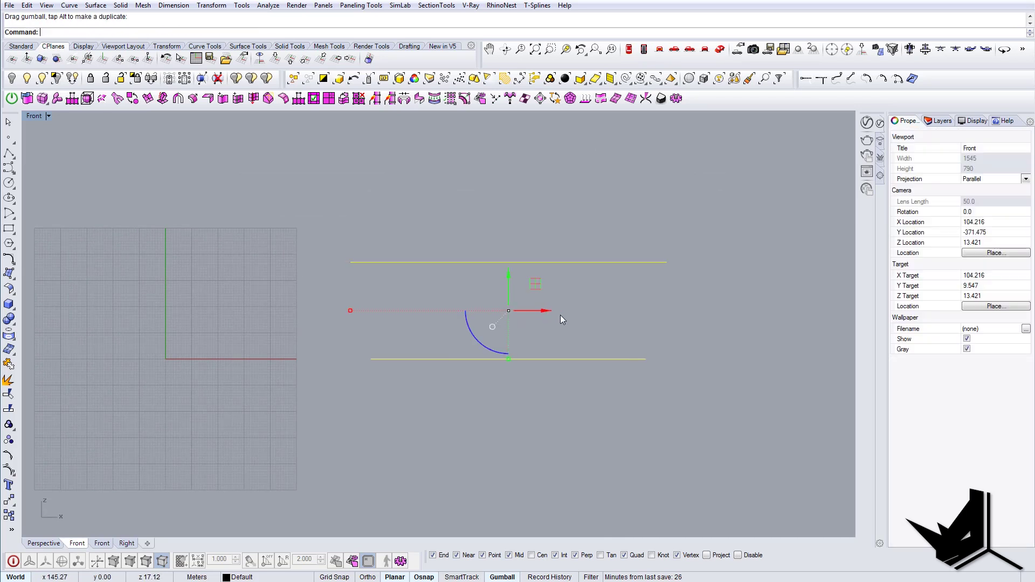
left_click(559, 319)
- Draw a gently waving interpolated curve in the Front view, starting at the upper curve's left end and undulating around it to its right end
left_click(11, 170)
left_click(41, 173)
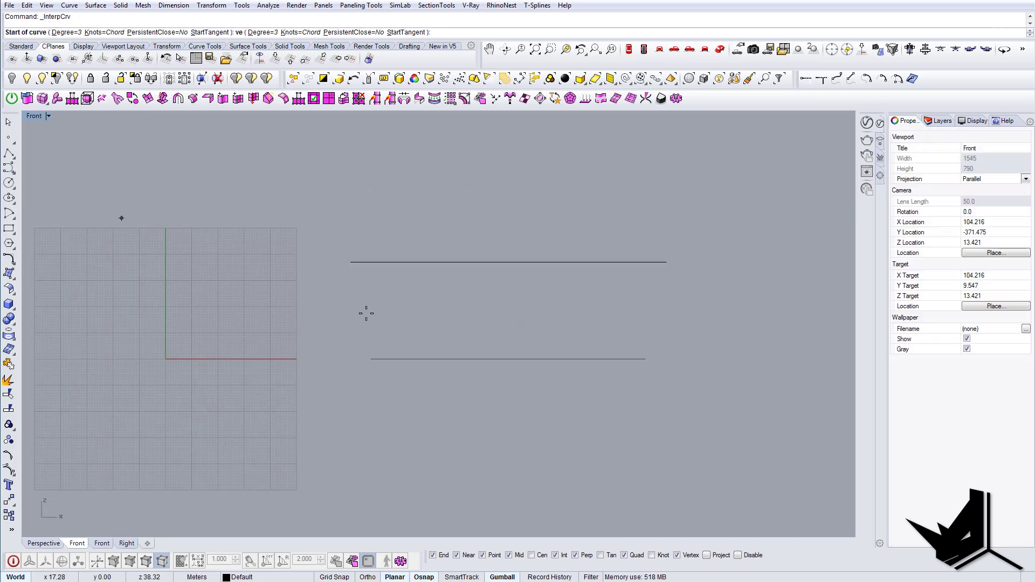
right_click_drag(367, 313, 264, 279)
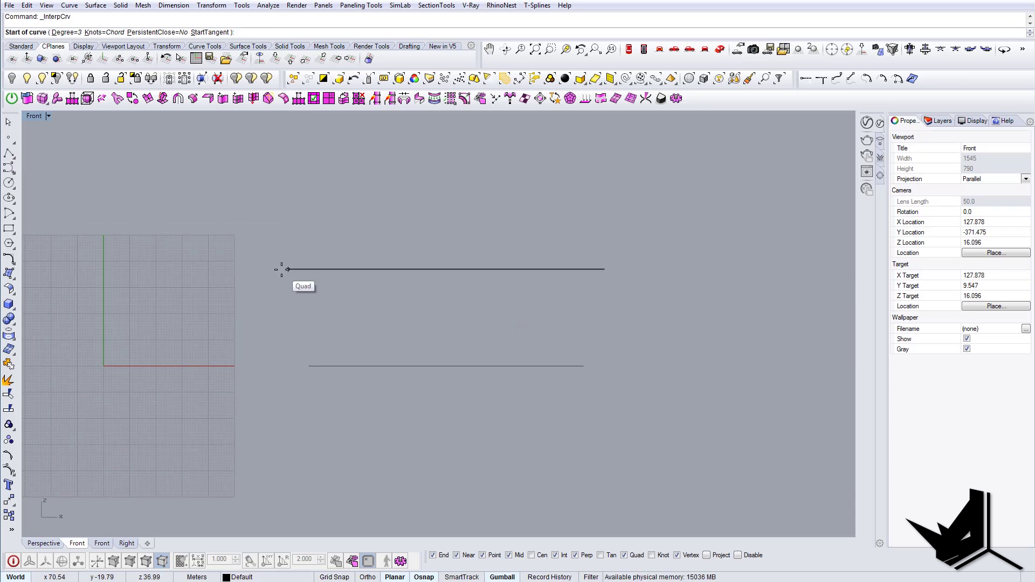
left_click(282, 270)
scroll(216, 254, "up", 4)
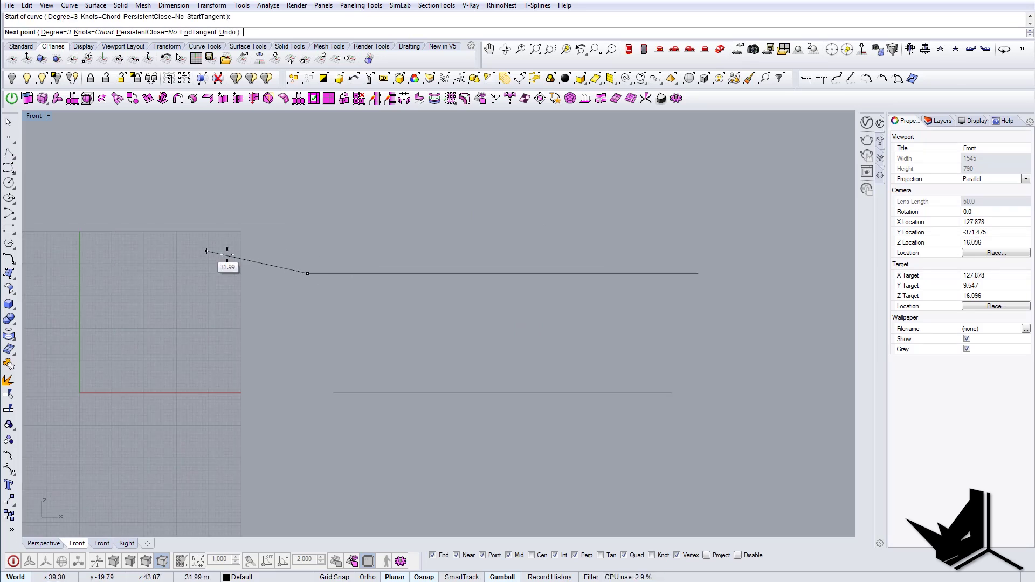
left_click(423, 282)
right_click_drag(465, 293, 355, 308)
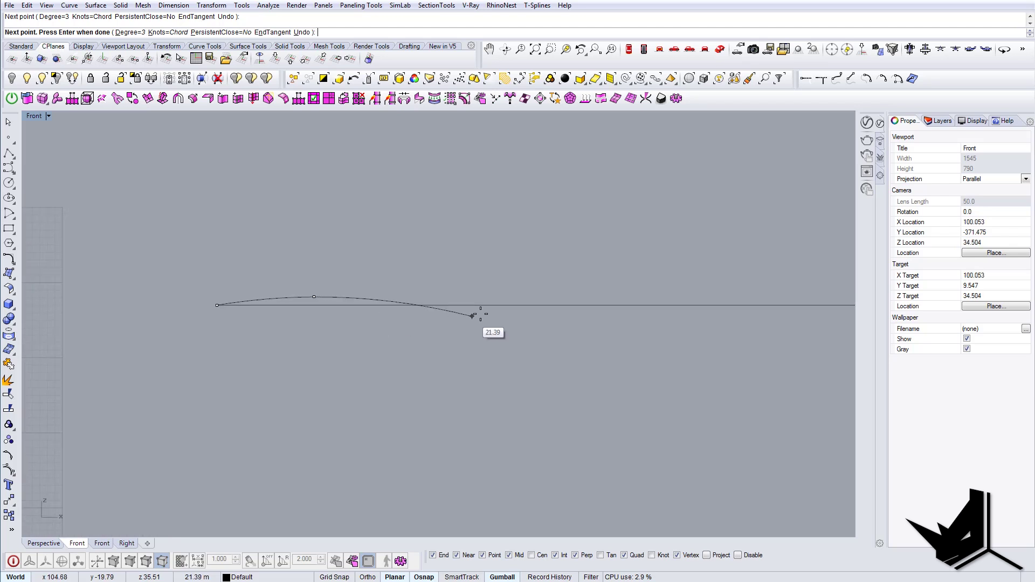
left_click(487, 314)
right_click_drag(487, 314, 299, 321)
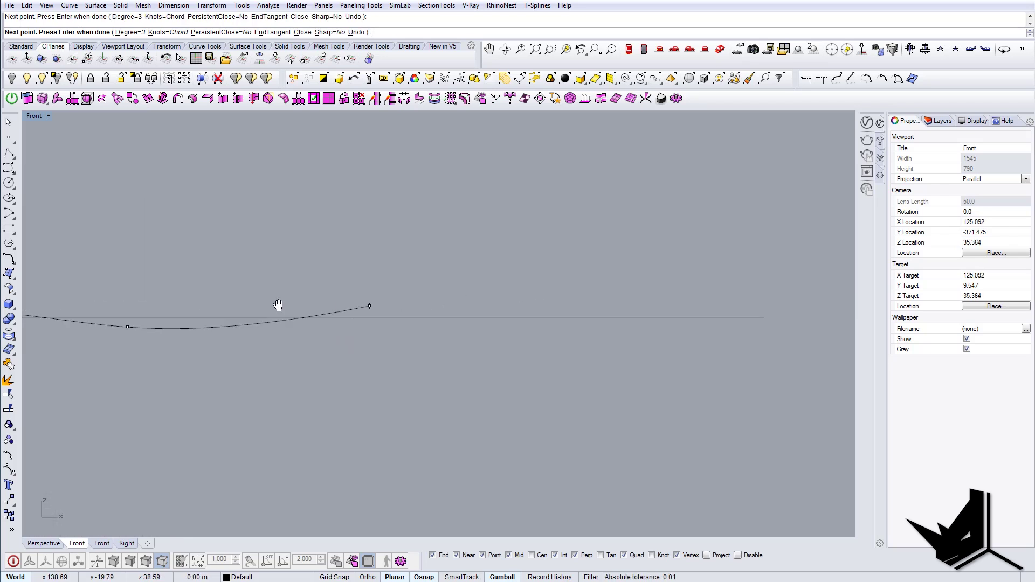
right_click_drag(278, 305, 159, 306)
scroll(241, 301, "down", 4)
scroll(338, 299, "up", 4)
left_click(317, 311)
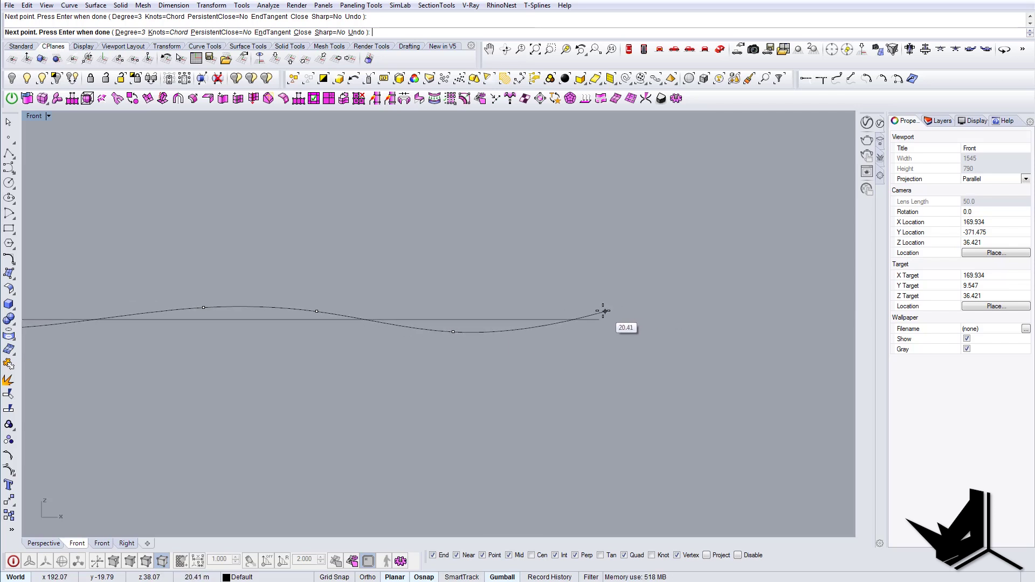
left_click(602, 309)
key("Return")
- Draw a second interpolated curve along the lower line from end to end, rising in one broad hump near its middle
scroll(606, 307, "down", 5)
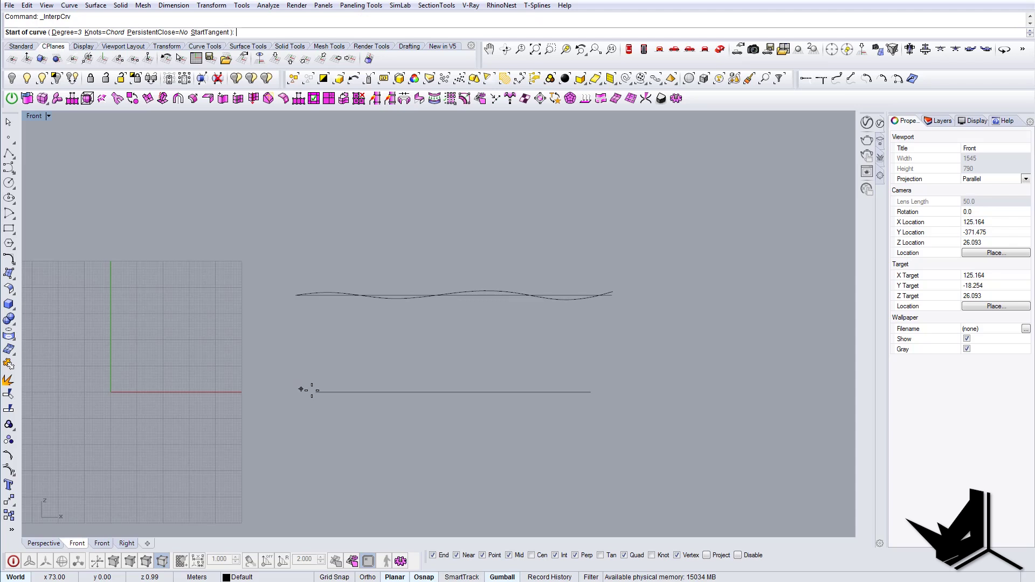
left_click(302, 389)
scroll(374, 386, "up", 3)
scroll(380, 390, "up", 2)
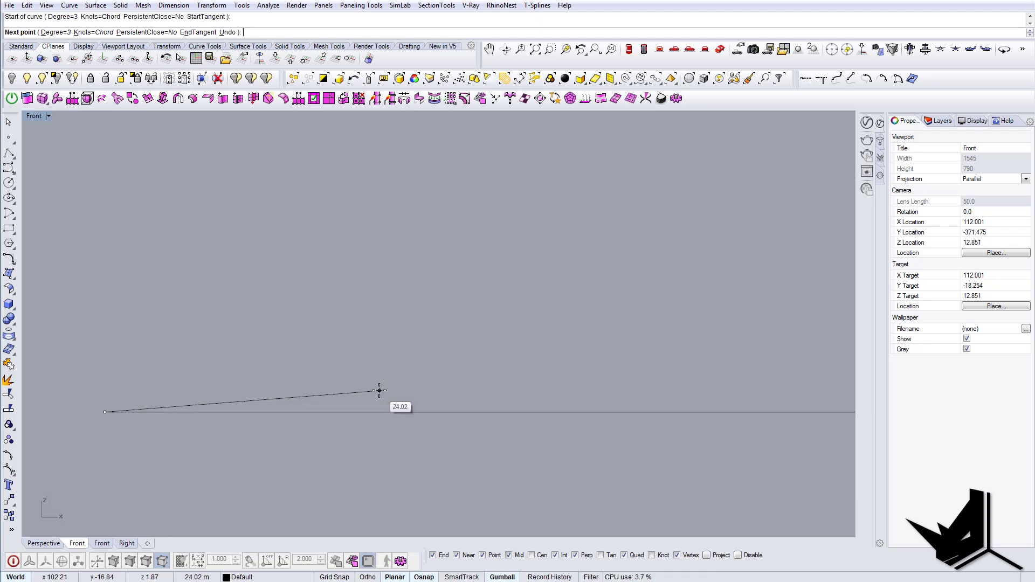
left_click(328, 400)
left_click(434, 369)
scroll(434, 369, "down", 2)
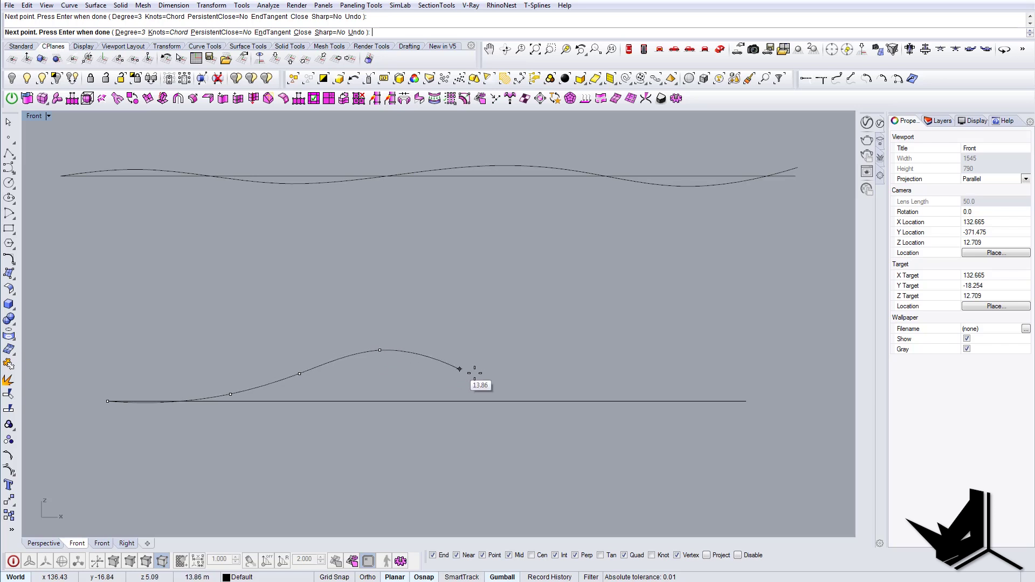
left_click(587, 390)
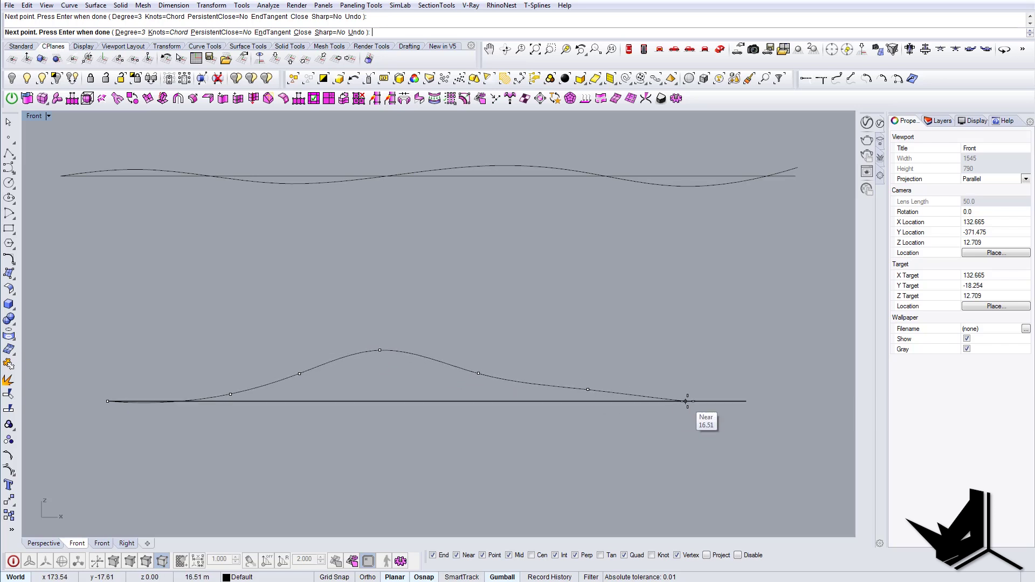
left_click(737, 405)
key("Return")
- Show the hump curve's control points and lower the one on its right slope almost to the baseline
scroll(573, 405, "down", 3)
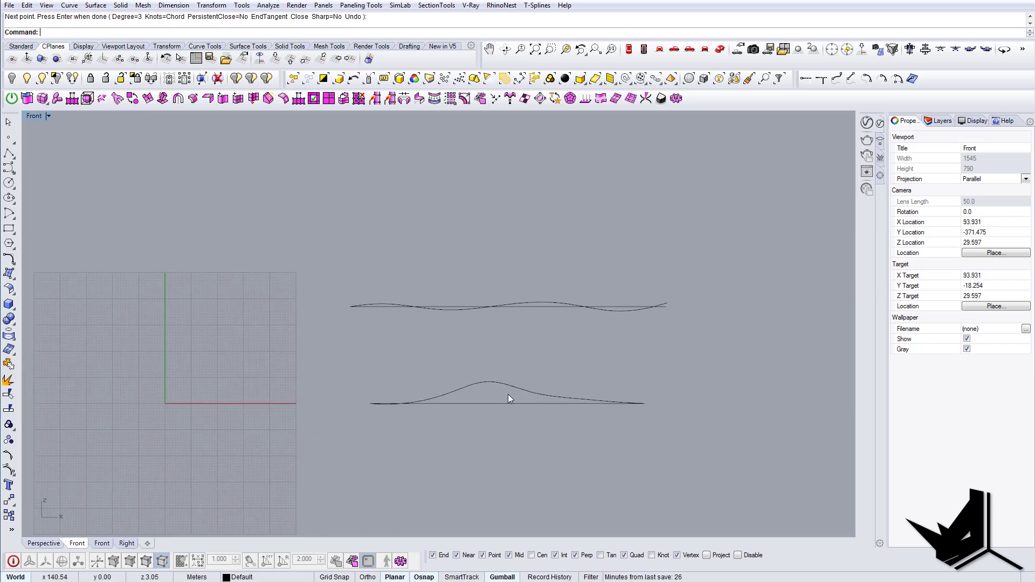
left_click(506, 386)
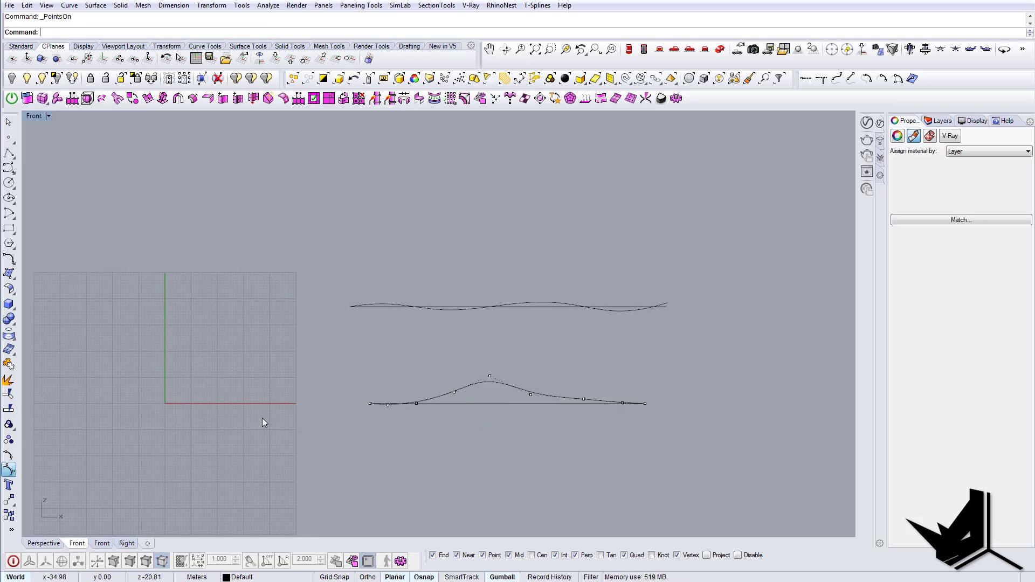
scroll(531, 385, "up", 3)
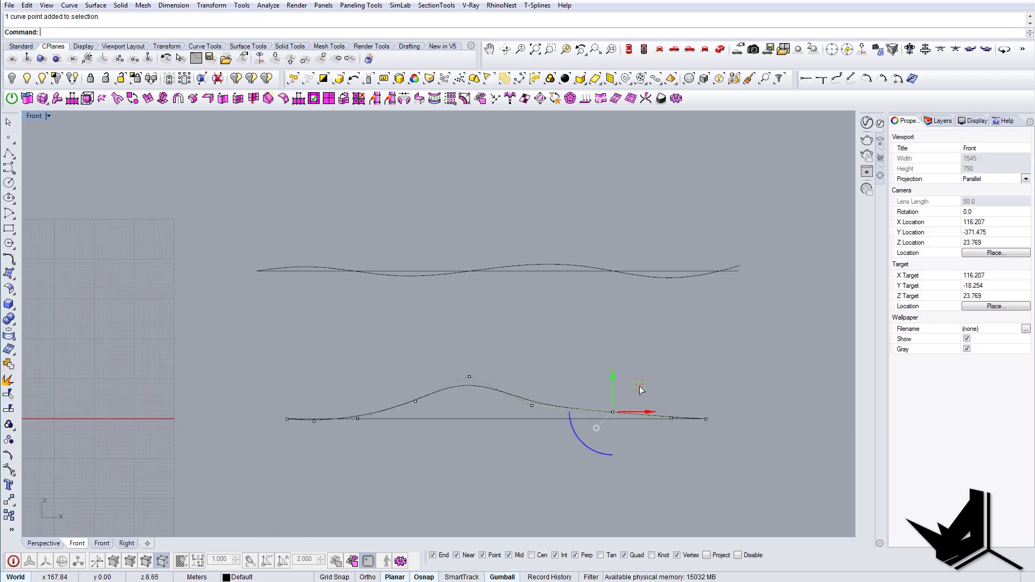
scroll(563, 397, "down", 2)
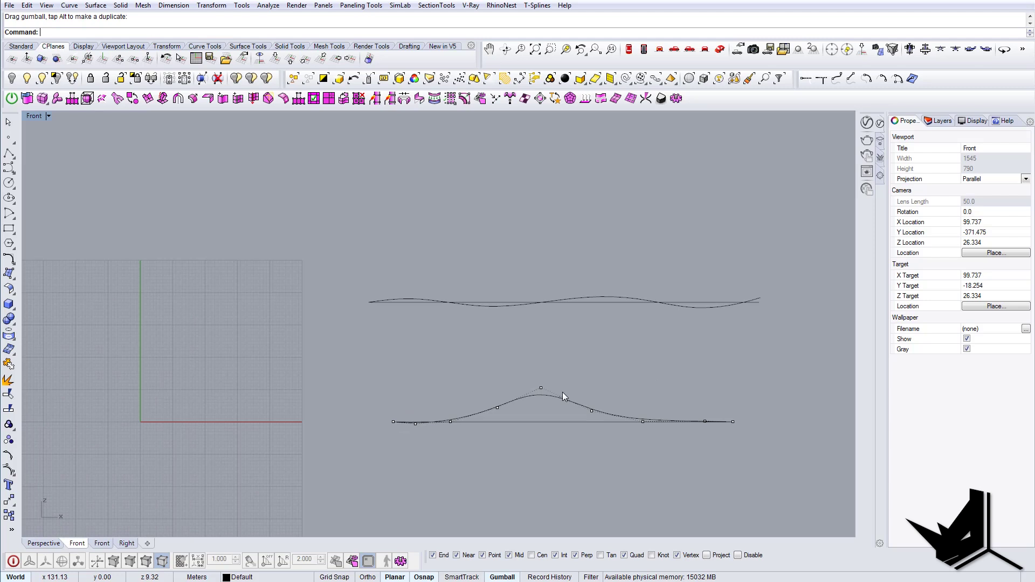
- Consult the facade reference photo in Windows Photo Viewer, lower the hump's peak control point slightly in Rhino, and hide the control points
right_click_drag(505, 383, 479, 383)
left_click_drag(1034, 227, 464, 139)
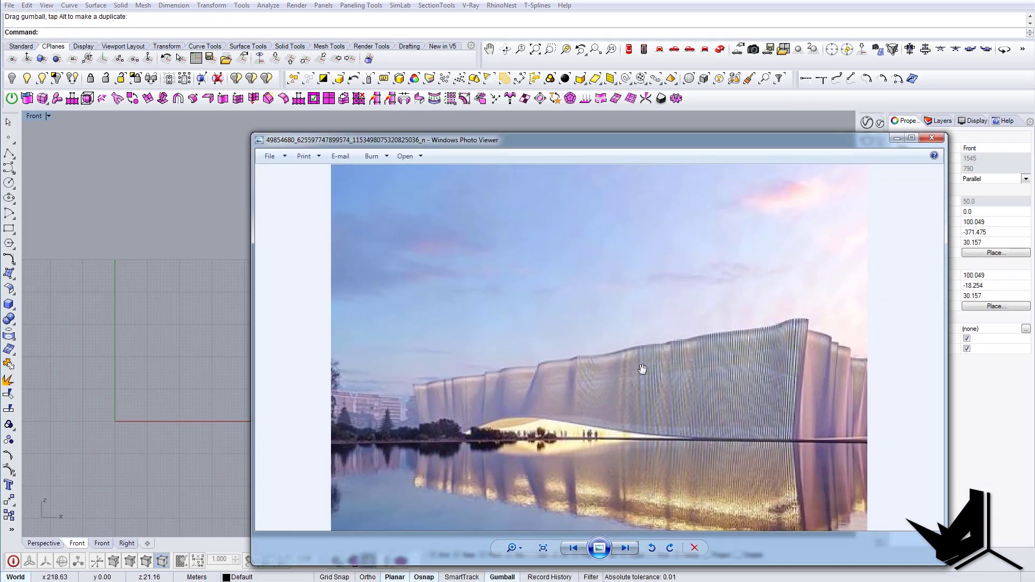
left_click_drag(726, 134, 1034, 178)
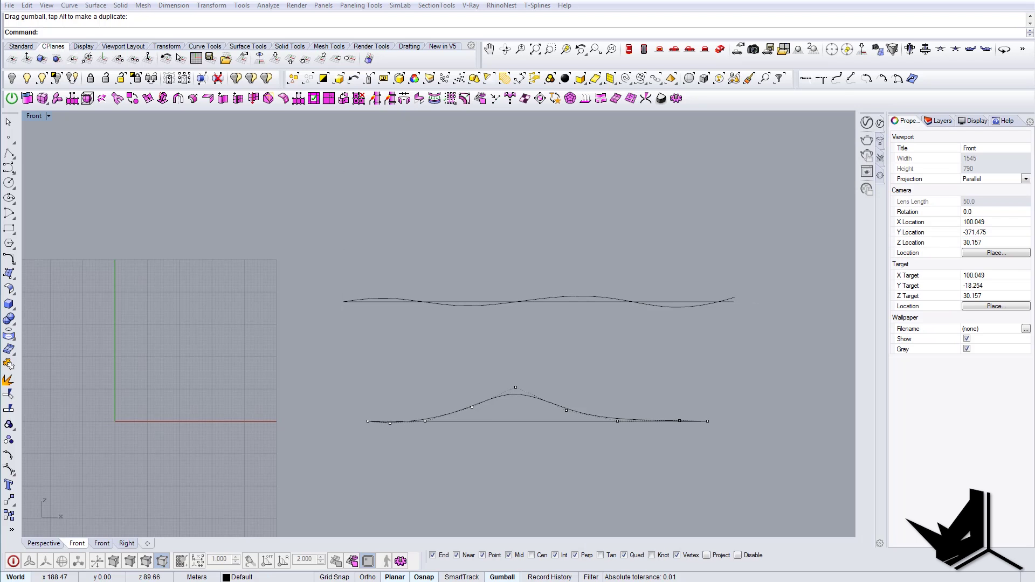
mouse_move(498, 361)
right_mouse_down()
mouse_move(482, 363)
mouse_move(486, 371)
right_mouse_up()
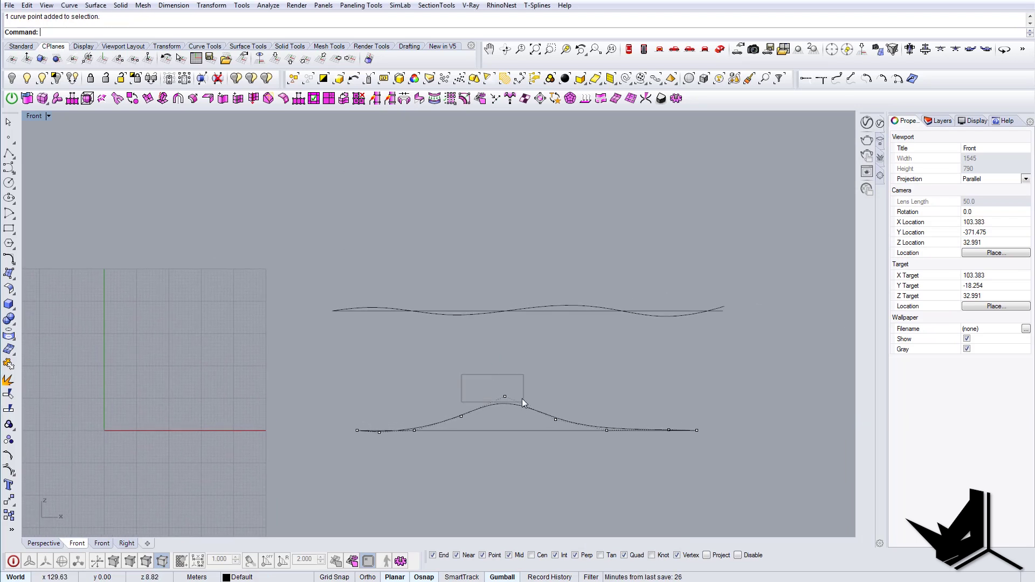
left_click_drag(507, 365, 416, 359)
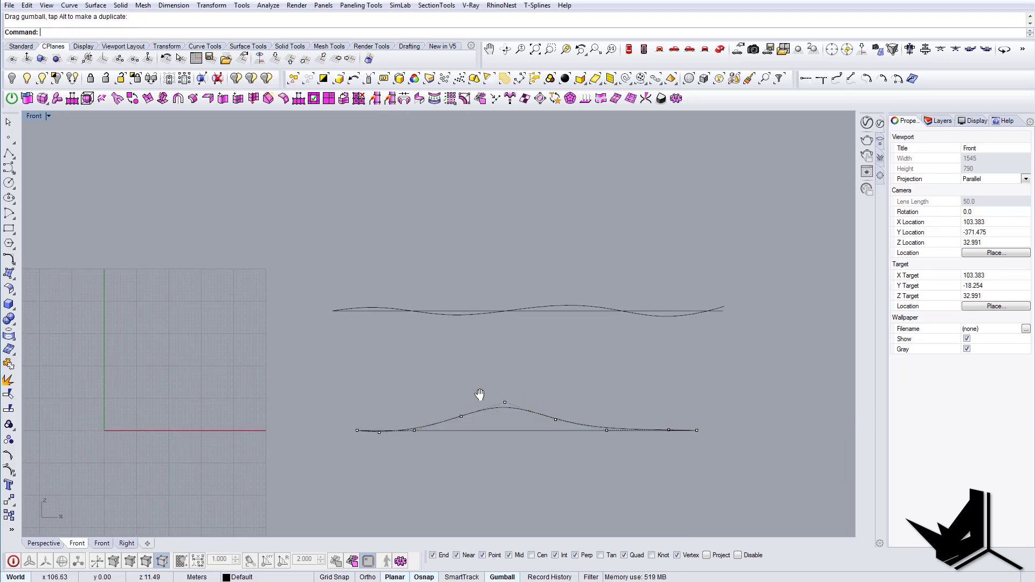
right_click_drag(480, 394, 439, 392)
right_click_drag(570, 411, 499, 410)
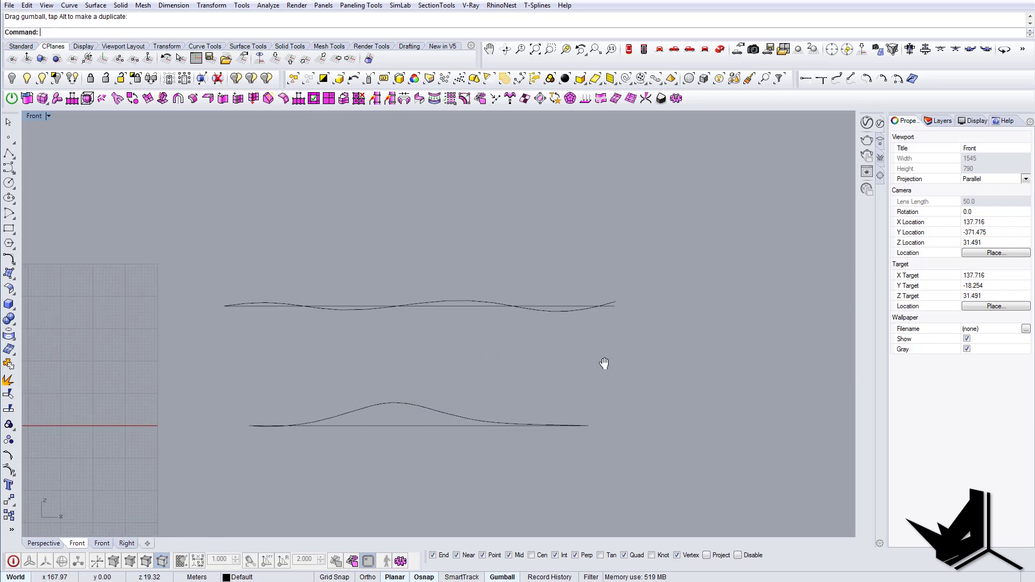
- In the Perspective view, move the hump curve in depth along the Y axis, closer to the lower plan curve
right_click_drag(604, 364, 677, 362)
left_click(720, 49)
right_click_drag(474, 370, 419, 406)
left_click(439, 384)
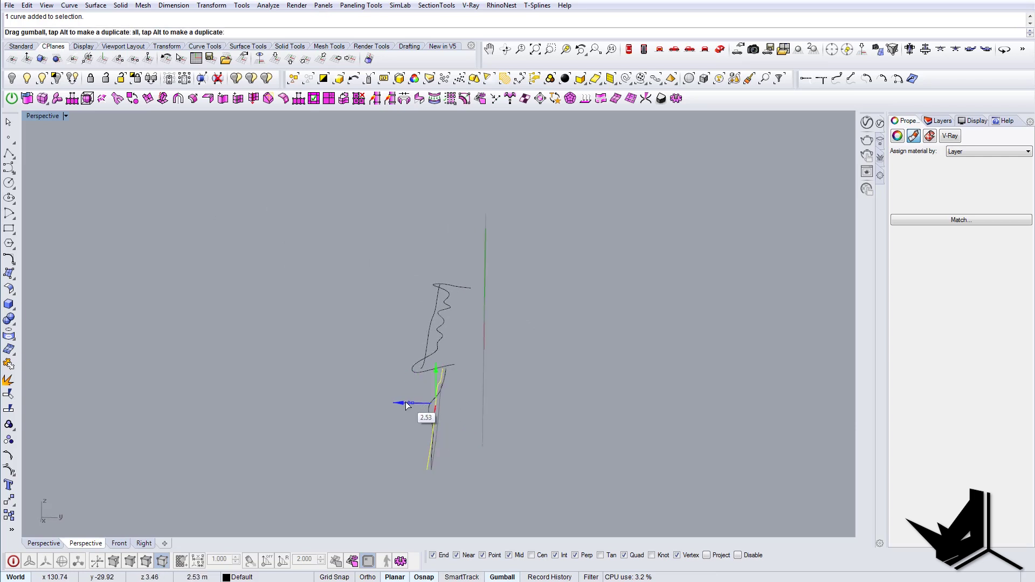
left_click_drag(407, 405, 413, 405)
right_click_drag(412, 402, 543, 322)
- Clear the curve selection and set the Perspective viewport's construction plane to world Top
left_click(447, 331)
left_click(289, 215)
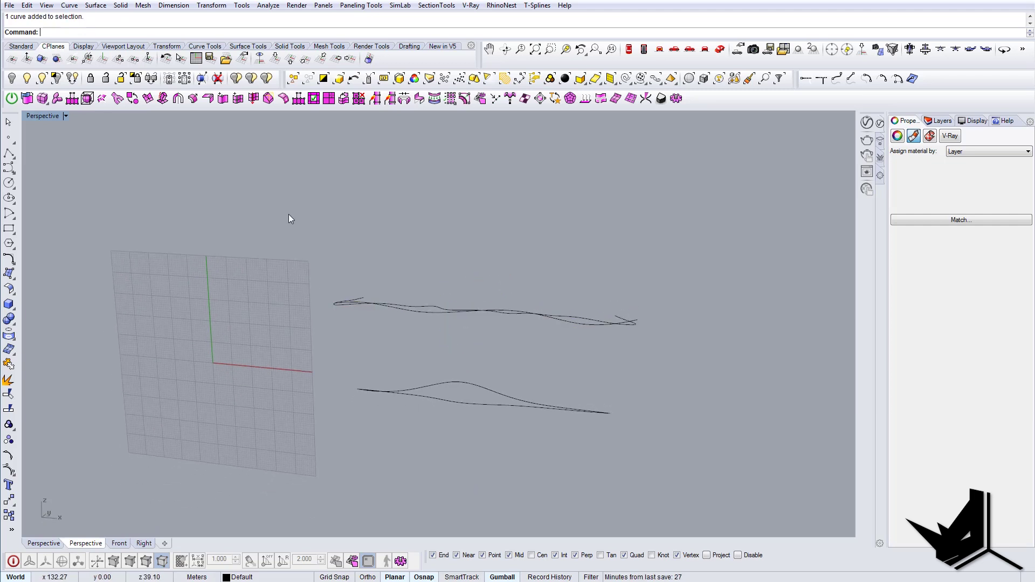
left_click(279, 61)
right_click_drag(483, 248, 309, 231)
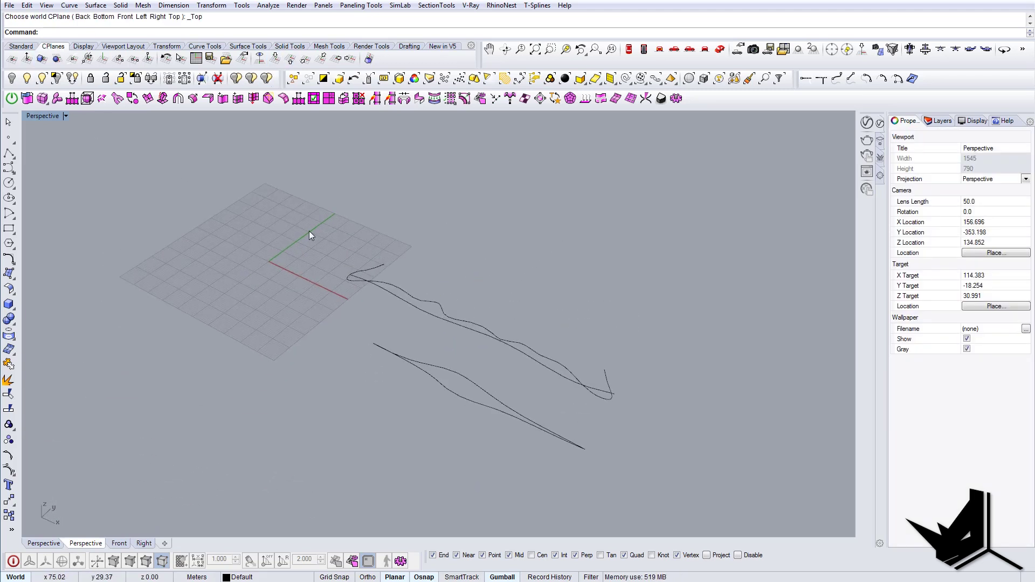
- Create a smooth T-Splines plane in the Back view, from the upper curve's end vertically down to the lower baseline
left_click(46, 102)
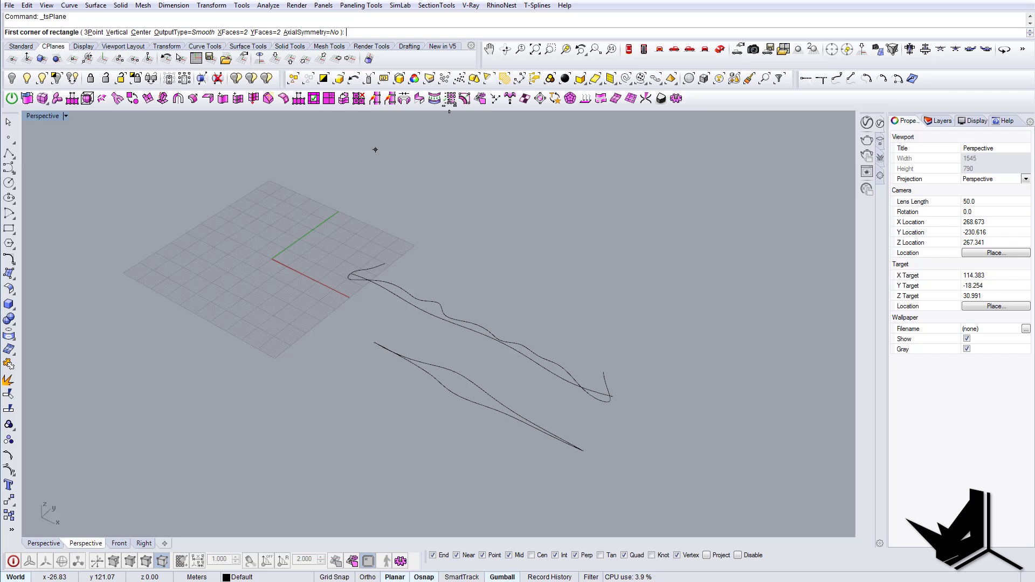
left_click(678, 53)
left_click(692, 53)
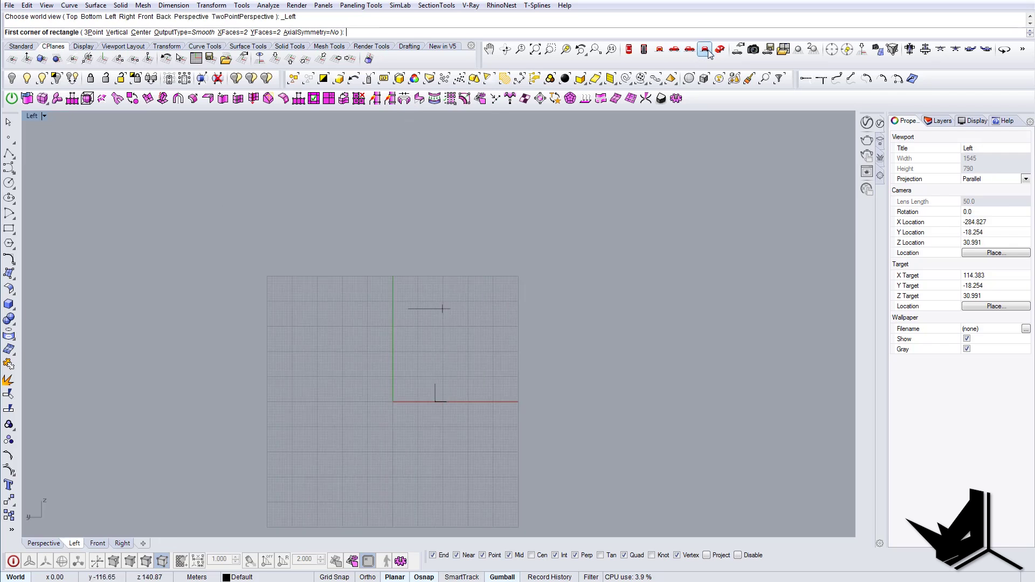
left_click(707, 53)
scroll(230, 319, "up", 2)
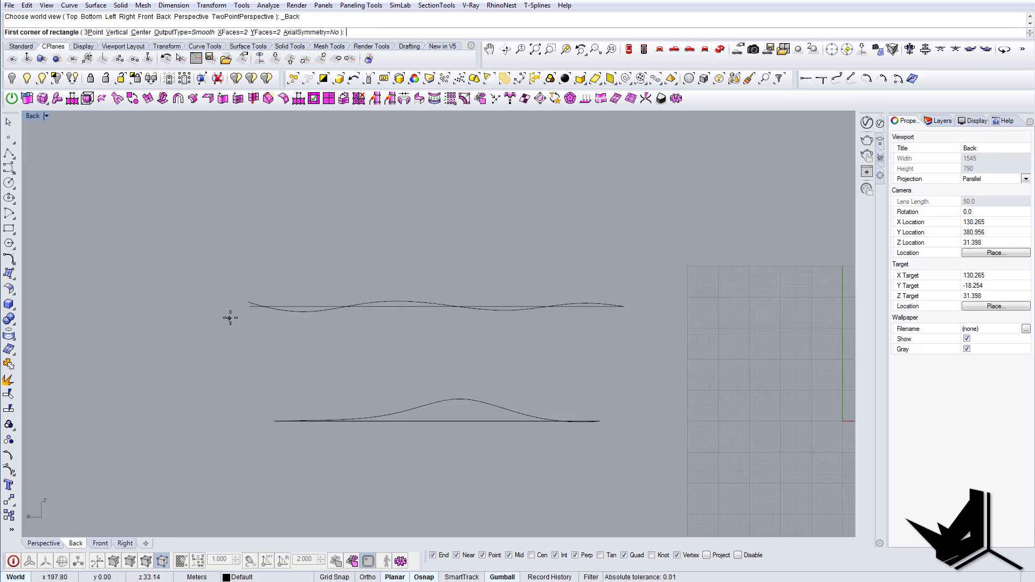
left_click(241, 304)
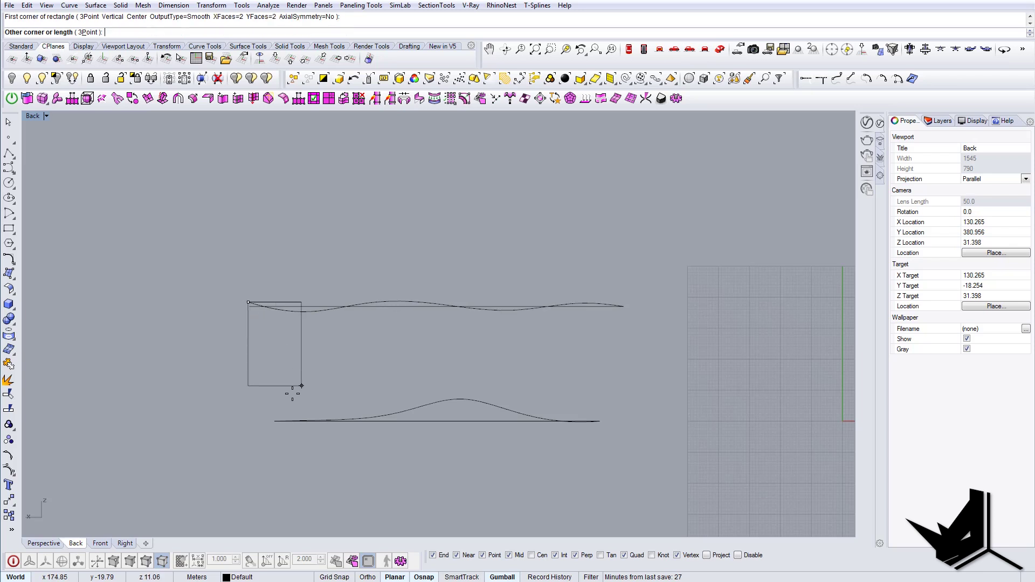
left_click(294, 421)
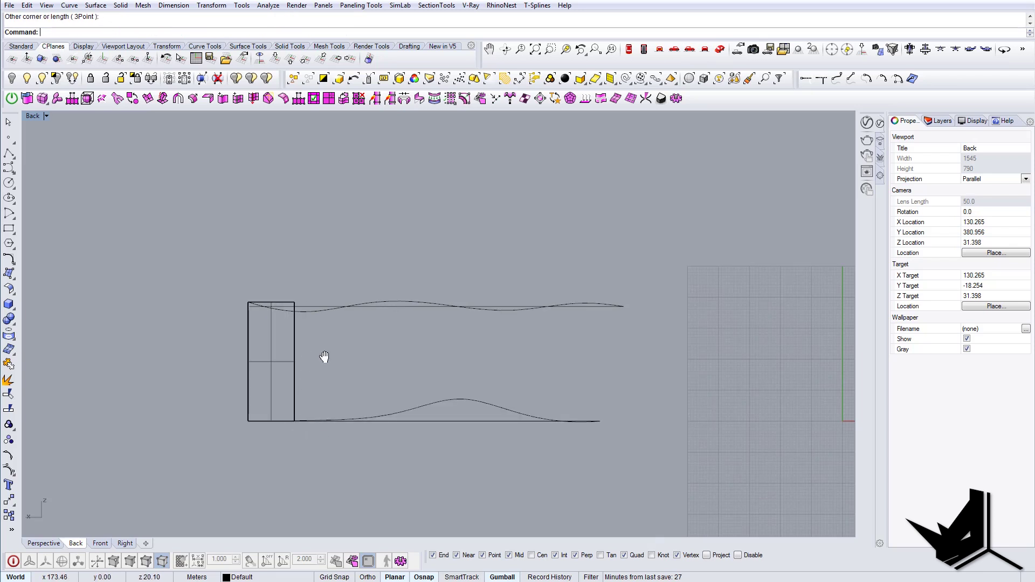
- Extrude the plane's two inner side edges repeatedly along the X axis until the surface spans the length of the facade curves
right_click_drag(324, 357, 345, 333)
left_click(305, 346)
left_click(306, 345)
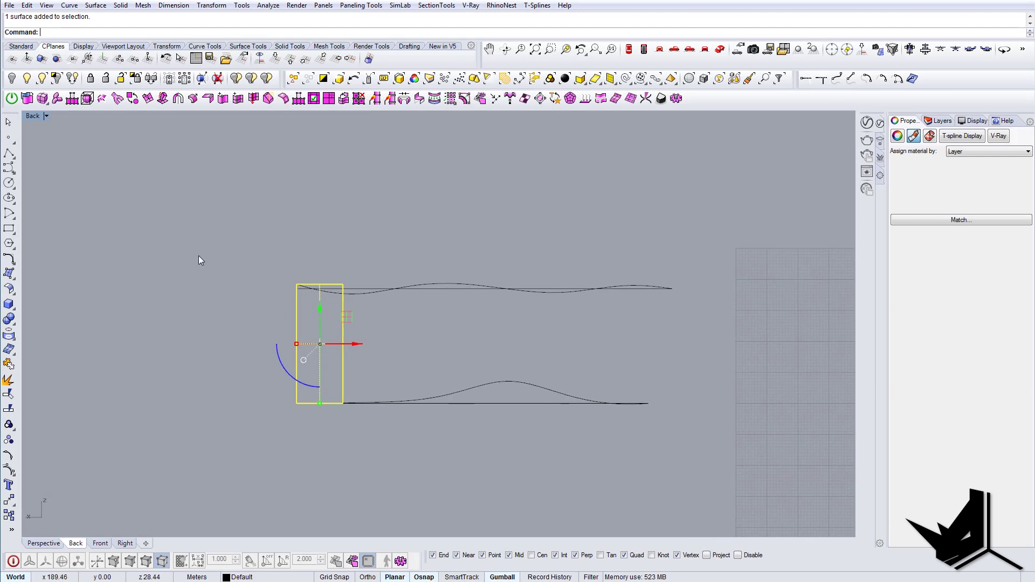
left_click(13, 561)
right_click_drag(263, 405, 187, 377)
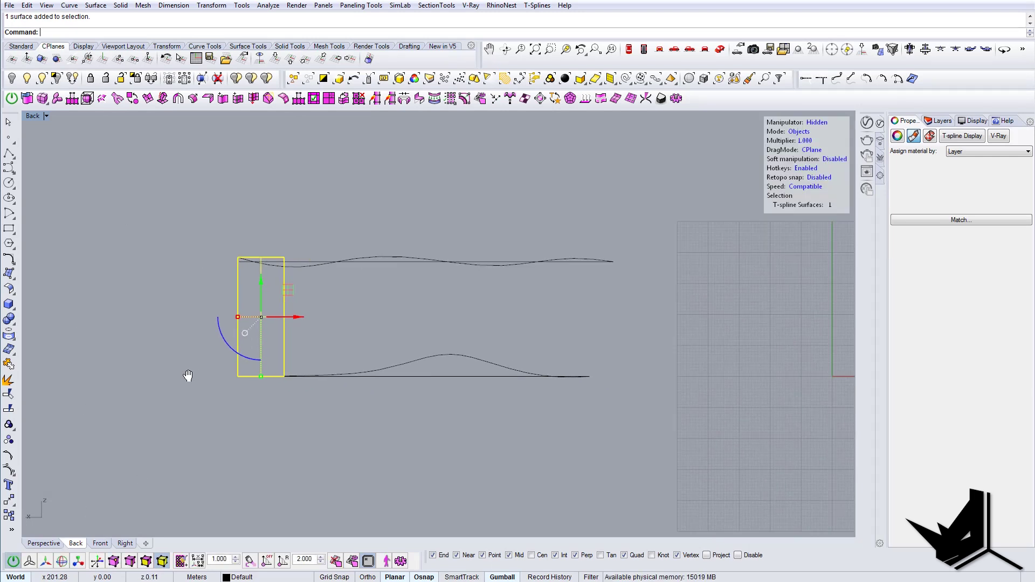
left_click(196, 403)
left_click(268, 297)
left_click(268, 342, "shift")
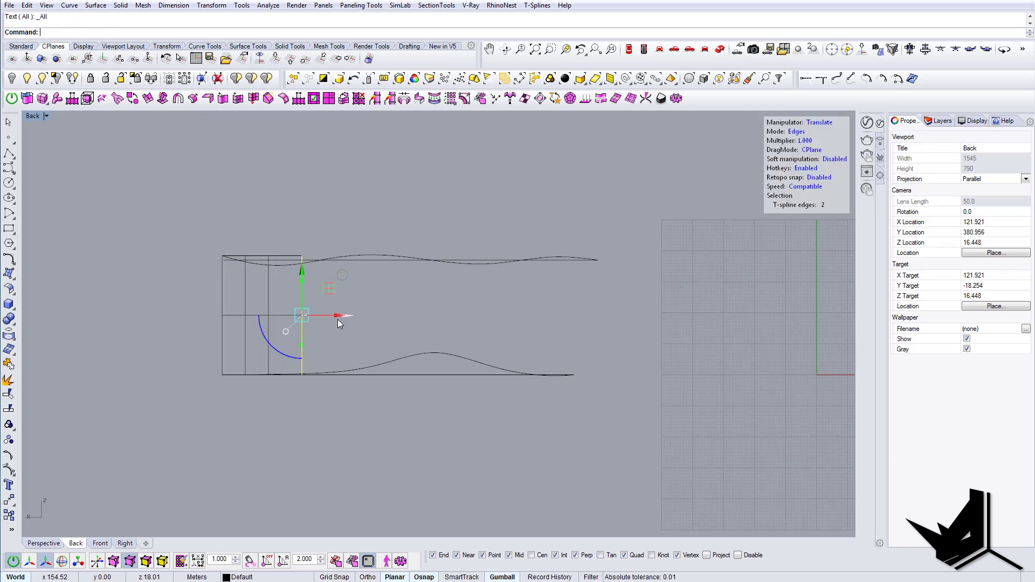
left_click_drag(330, 322, 630, 324, "alt")
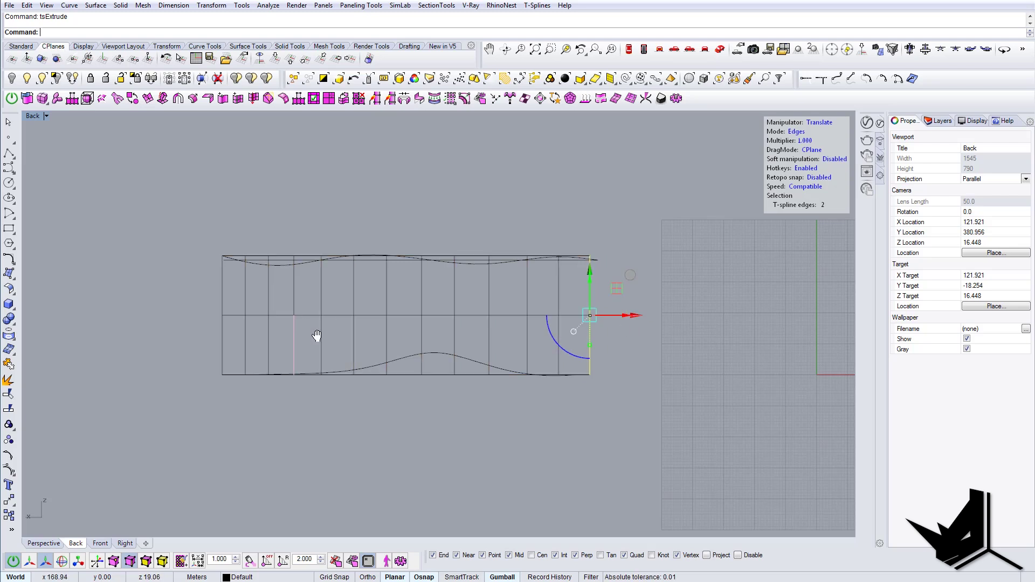
- Show the surface in the Perspective view with Shaded display and switch T-Splines editing to vertices
right_click_drag(438, 337, 428, 380)
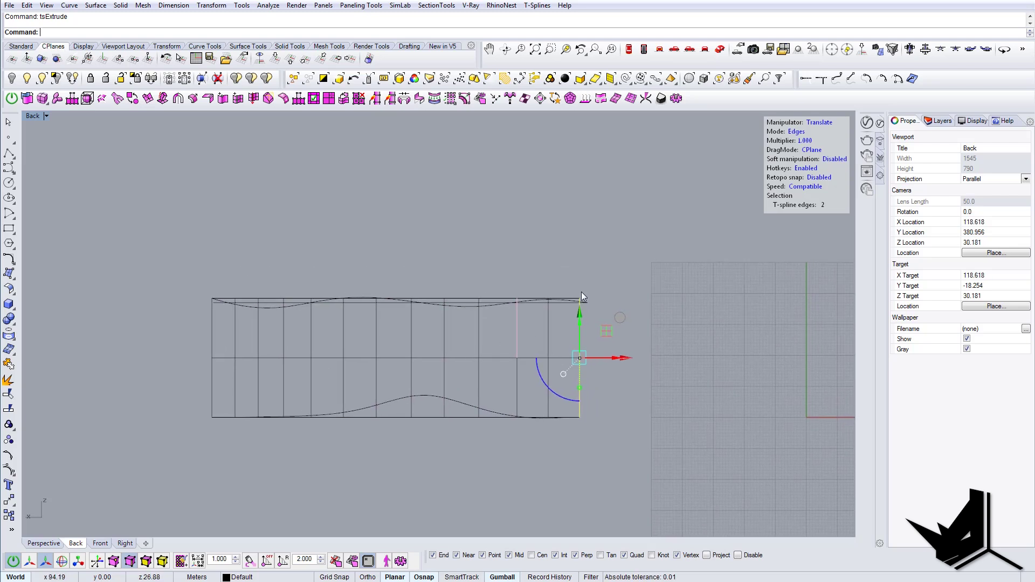
left_click(721, 49)
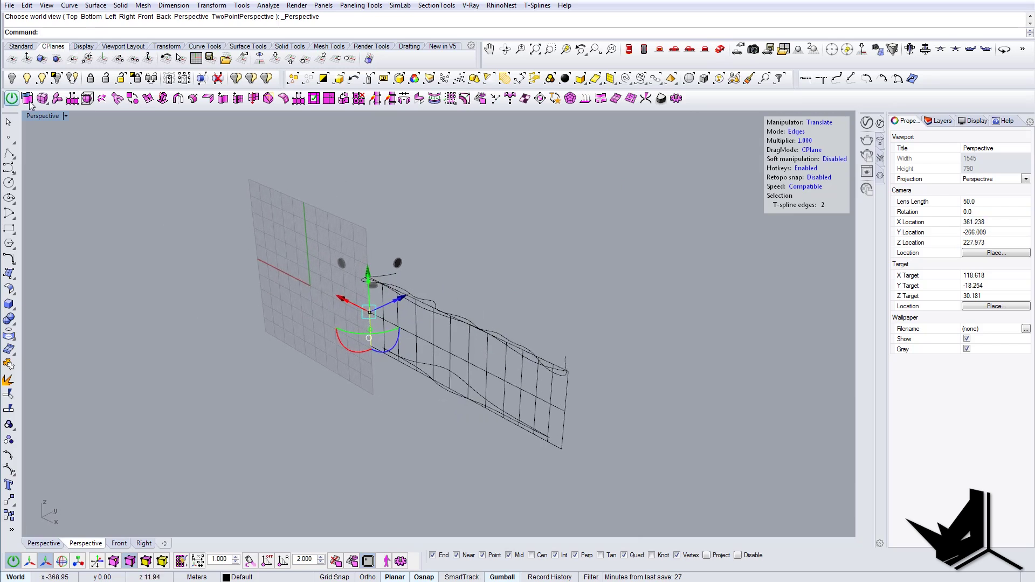
left_click(66, 117)
left_click(46, 157)
mouse_move(561, 389)
right_mouse_down()
mouse_move(394, 358)
mouse_move(455, 399)
mouse_move(506, 464)
mouse_move(521, 410)
mouse_move(506, 363)
mouse_move(432, 410)
right_mouse_up()
left_click(119, 567)
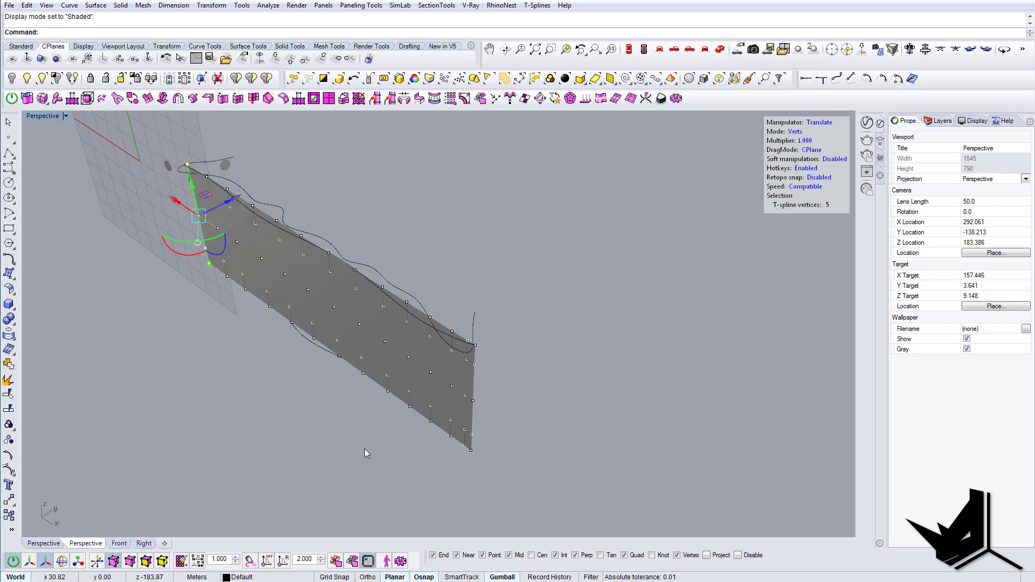
- Select all T-spline vertices of the surface and remove its creases
right_click_drag(364, 449, 455, 372)
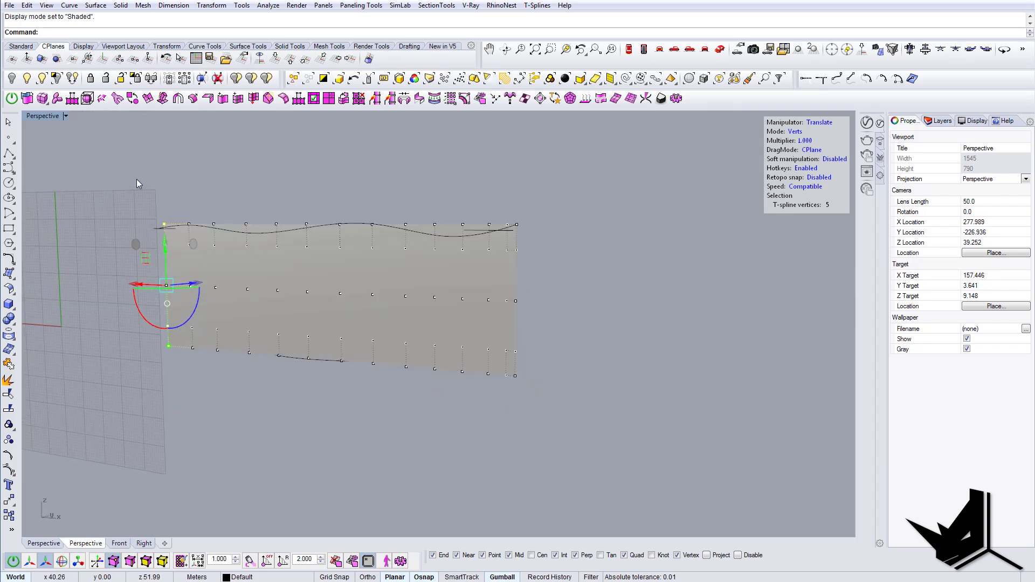
left_click_drag(127, 176, 570, 433)
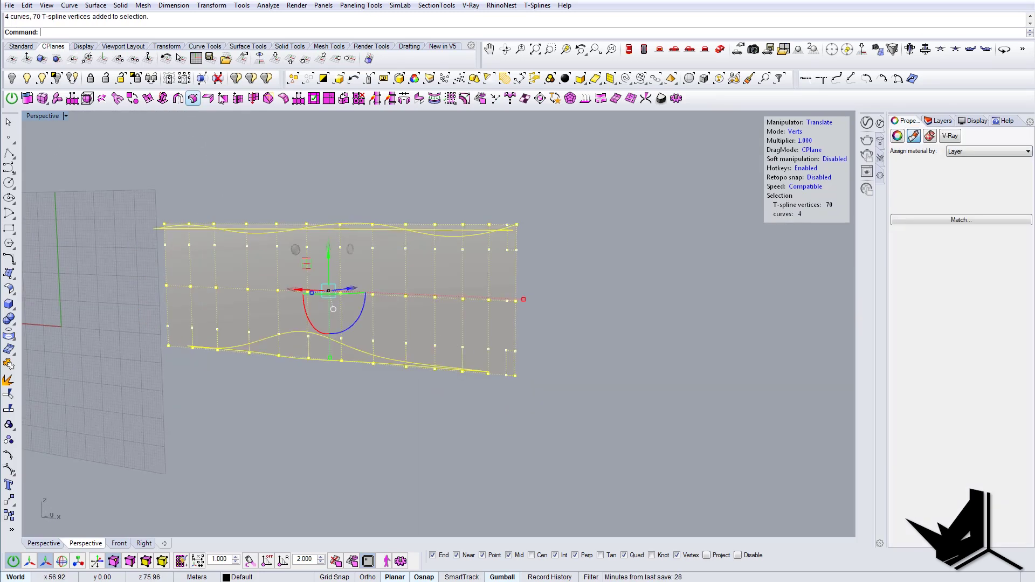
right_click(207, 102)
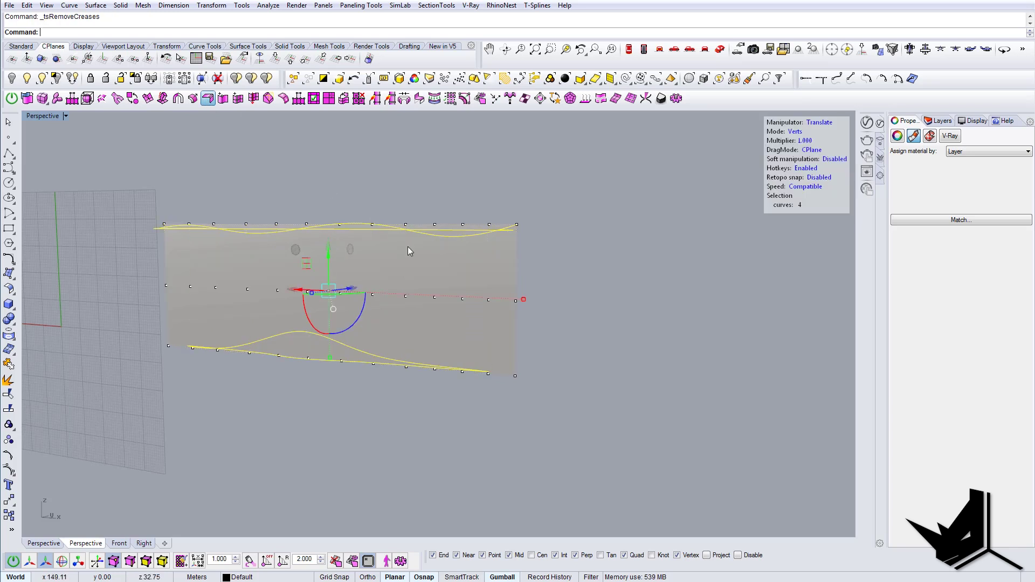
right_click_drag(408, 248, 396, 294)
- Try extruding the two end edges outward beyond the upper curve's bend and delete the added strip
left_click(550, 252)
left_click(347, 342)
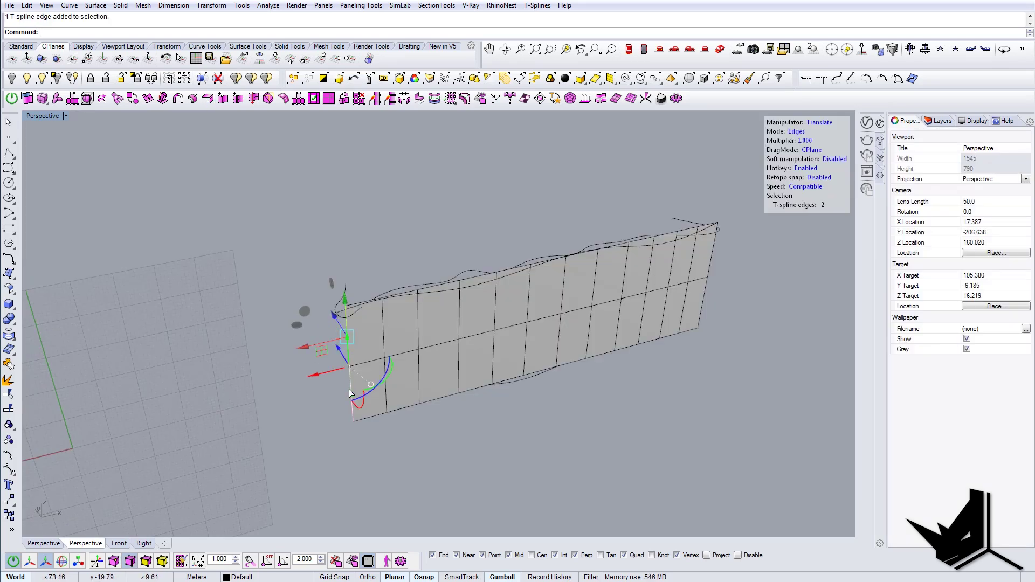
key("alt")
left_click_drag(329, 373, 290, 382)
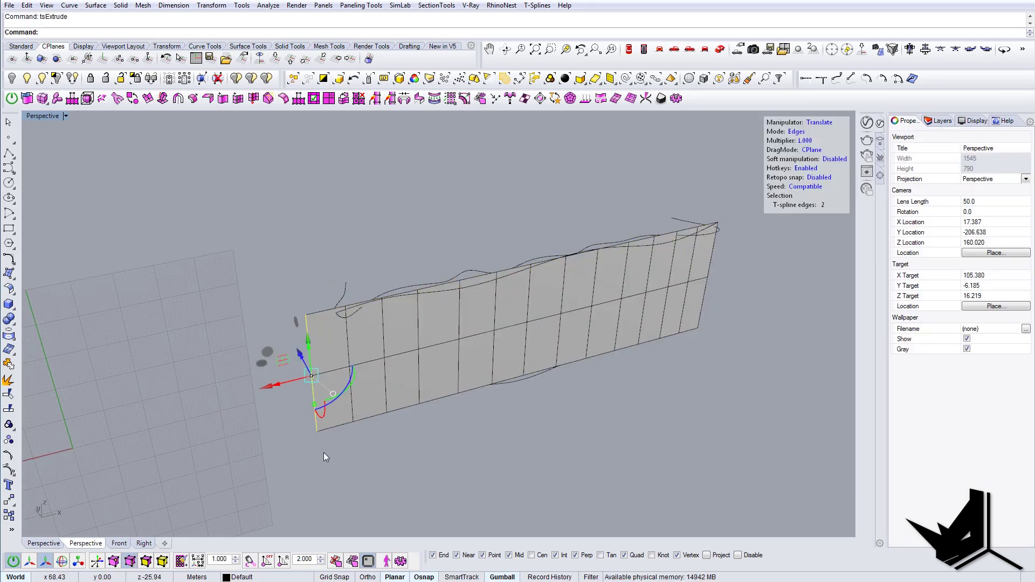
key("Delete")
- Move the first upper-edge vertices at the surface's left end onto the wavy upper curve
right_click_drag(459, 404, 407, 395)
key("a")
right_click_drag(309, 325, 301, 253)
key("ctrl+a")
right_click_drag(337, 317, 335, 345)
left_click_drag(300, 332, 286, 351)
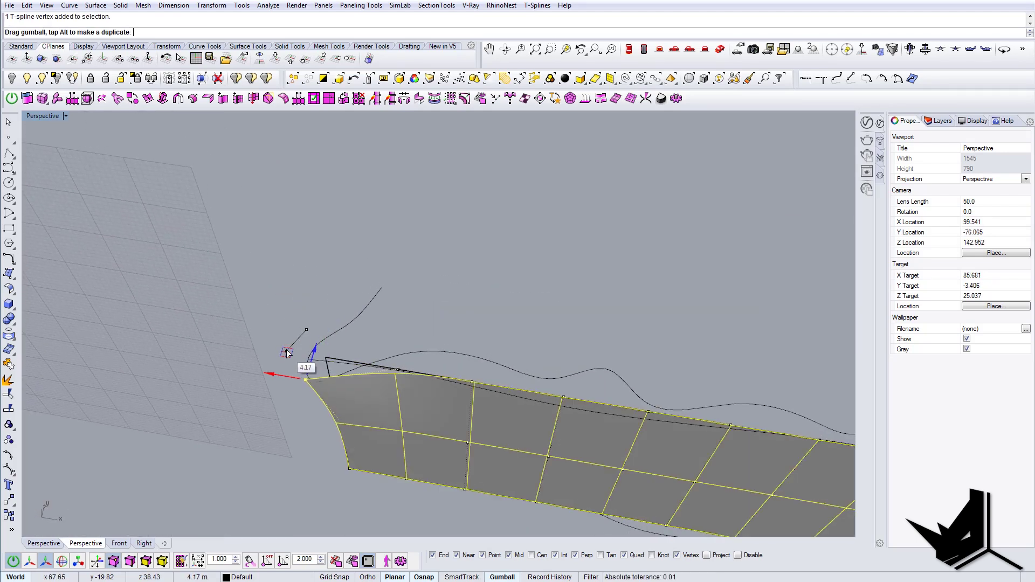
left_click(363, 382)
right_click_drag(287, 351, 388, 286)
left_click_drag(389, 286, 345, 253)
right_click_drag(372, 292, 480, 387)
left_click(399, 420)
scroll(449, 366, "down", 6)
- Adjust an upper vertex toward the curve and remove the horizontal middle row of edges from the T-spline surface
key("s")
key("1")
left_click(480, 388)
left_click_drag(480, 388, 487, 356)
right_click_drag(470, 377, 427, 353)
key("s")
left_click(427, 347)
left_click(253, 99)
left_click(425, 408)
- Move the upper-edge vertices in the left half of the facade to follow the upper curve's sharpest wave
key("a")
right_click_drag(425, 408, 427, 372)
left_click(427, 360)
left_click_drag(425, 337, 425, 322)
scroll(410, 319, "down", 2)
right_click_drag(425, 322, 398, 313)
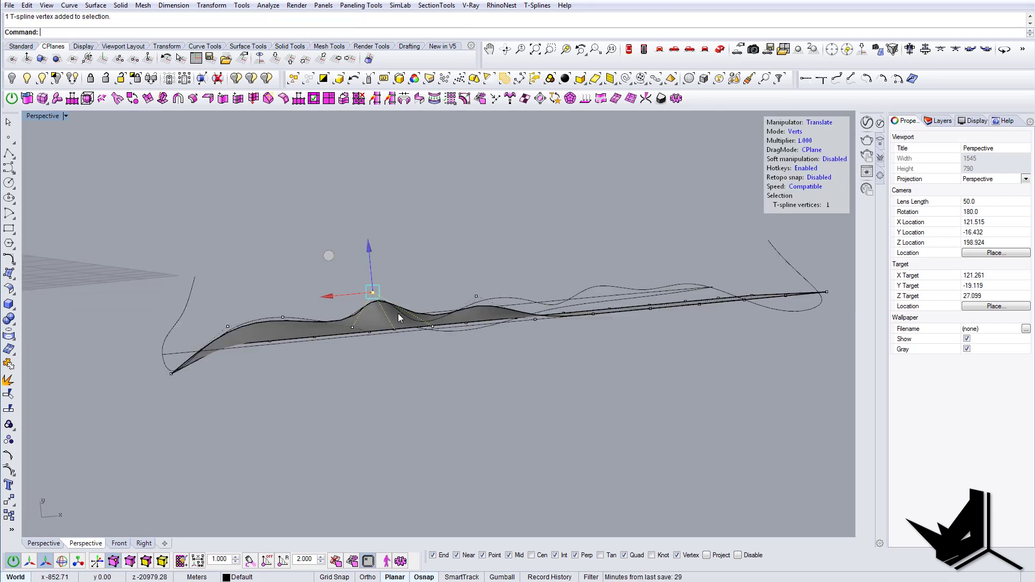
left_click_drag(432, 289, 431, 300)
- Pull the upper-edge vertices around the middle of the facade outward to match the wavy upper curve
left_click(445, 246)
left_click(534, 325)
right_click_drag(499, 281, 354, 282, "shift")
left_click_drag(393, 279, 395, 259)
left_click(449, 327)
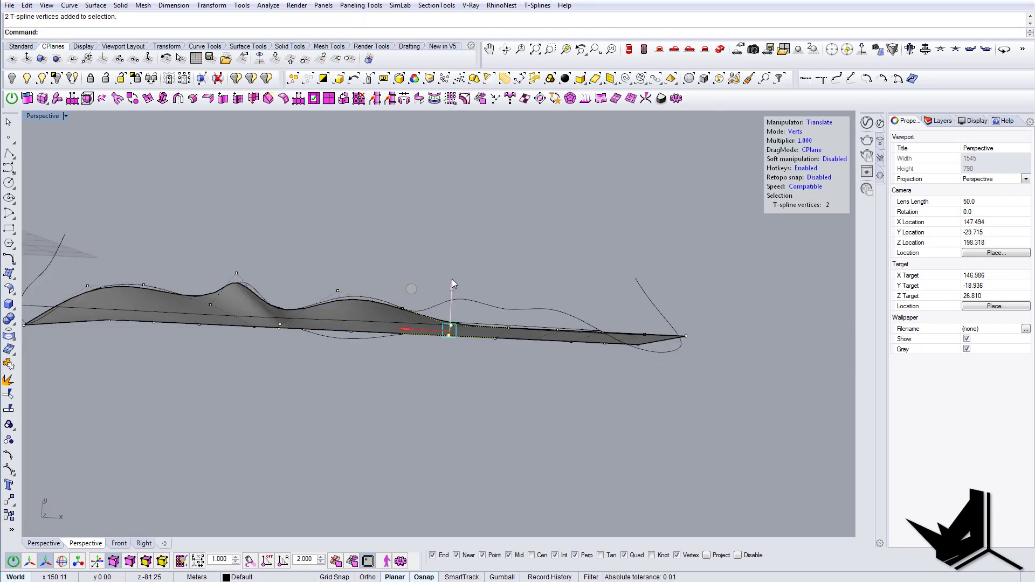
left_click(450, 328)
left_click_drag(452, 280, 455, 254)
left_click(475, 248)
- Move the remaining upper-edge vertices toward the facade's right end onto the wavy upper curve
right_click_drag(474, 248, 523, 319)
left_click(534, 356)
right_click_drag(624, 309, 486, 323, "shift")
left_click(460, 364)
left_click_drag(474, 327, 487, 305)
left_click(510, 324)
left_click(528, 393)
right_click_drag(488, 305, 477, 348)
- Extrude the surface's right end edge backward along the bent tail of the upper curve
right_click_drag(465, 298, 423, 370)
key("s")
left_click(391, 392)
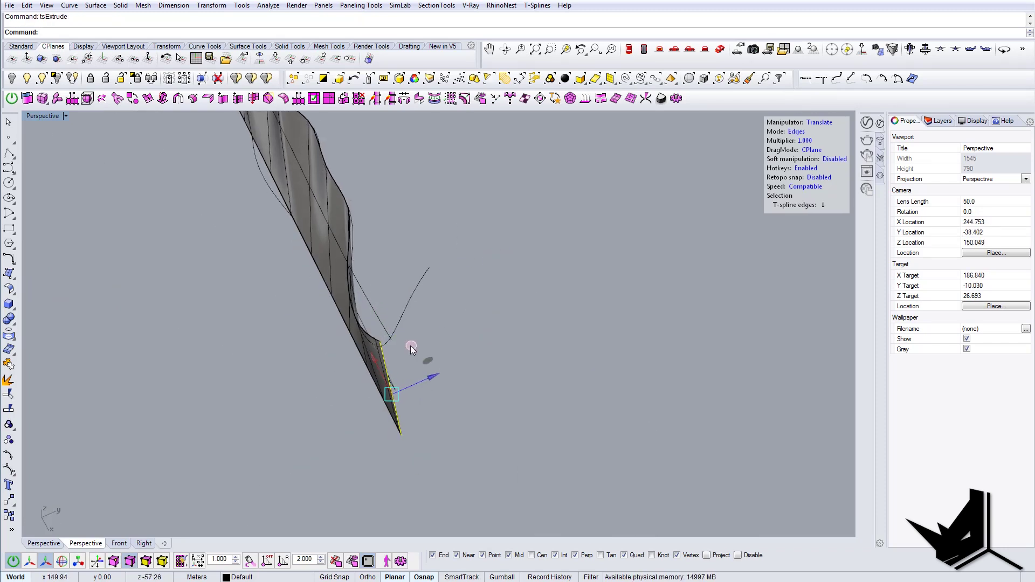
left_click_drag(410, 345, 454, 276, "alt")
right_click_drag(454, 276, 523, 399)
- Refine the upper-edge vertices near the facade's left end so the surface follows the curve's bend
scroll(441, 363, "up", 2)
key("a")
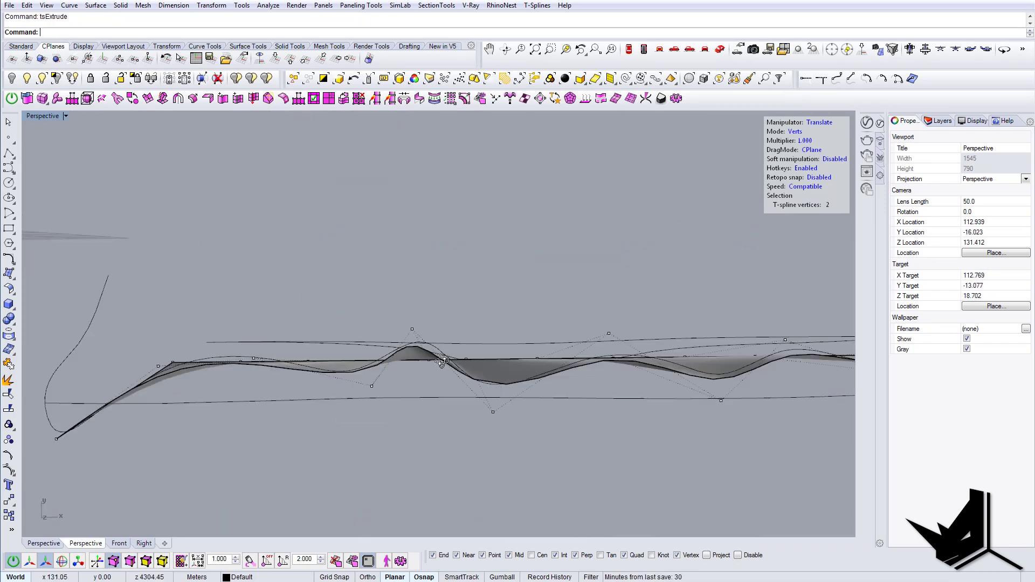
right_click_drag(442, 363, 226, 329, "shift")
left_click(161, 311)
left_click(349, 283)
right_click_drag(367, 281, 463, 346)
- Extrude the surface's left end edge in two segments around the bend of the upper curve
key("s")
left_click(400, 438)
left_click_drag(345, 440, 323, 449, "alt")
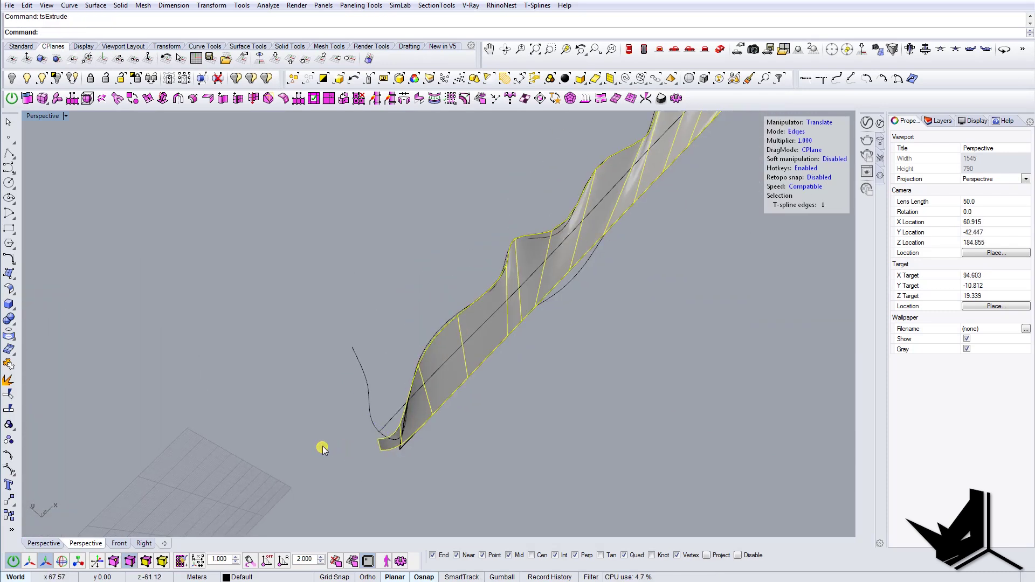
left_click_drag(316, 394, 308, 353, "alt")
right_click_drag(334, 373, 292, 270)
- Switch to vertex editing and adjust the corner vertices of the extruded ends to the curve tails
key("a")
scroll(292, 232, "up", 4)
right_click_drag(391, 215, 405, 311)
left_click(414, 337)
right_click_drag(380, 346, 535, 209)
left_click(557, 328)
scroll(498, 354, "up", 4)
right_click_drag(391, 470, 480, 313)
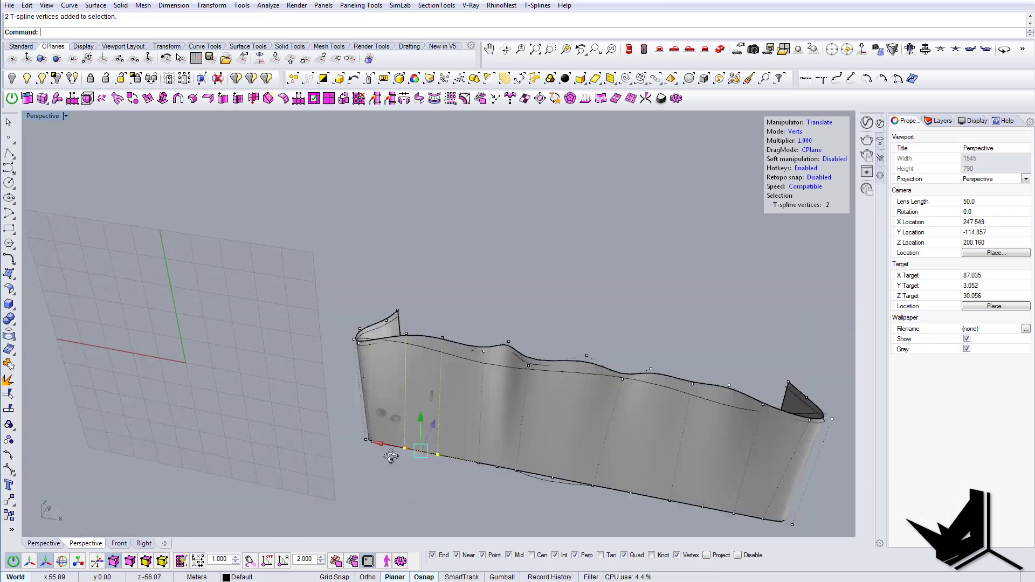
- Set the construction plane to world Top and move the bottom-edge vertices in plan to follow the lower plan curve
left_click(275, 58)
left_click(363, 313)
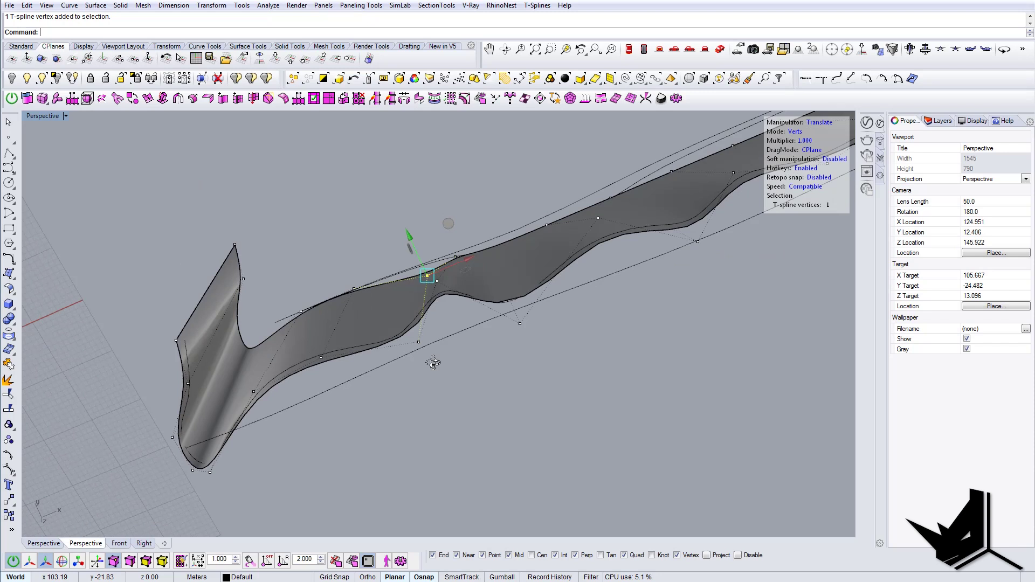
right_click_drag(549, 257, 368, 258)
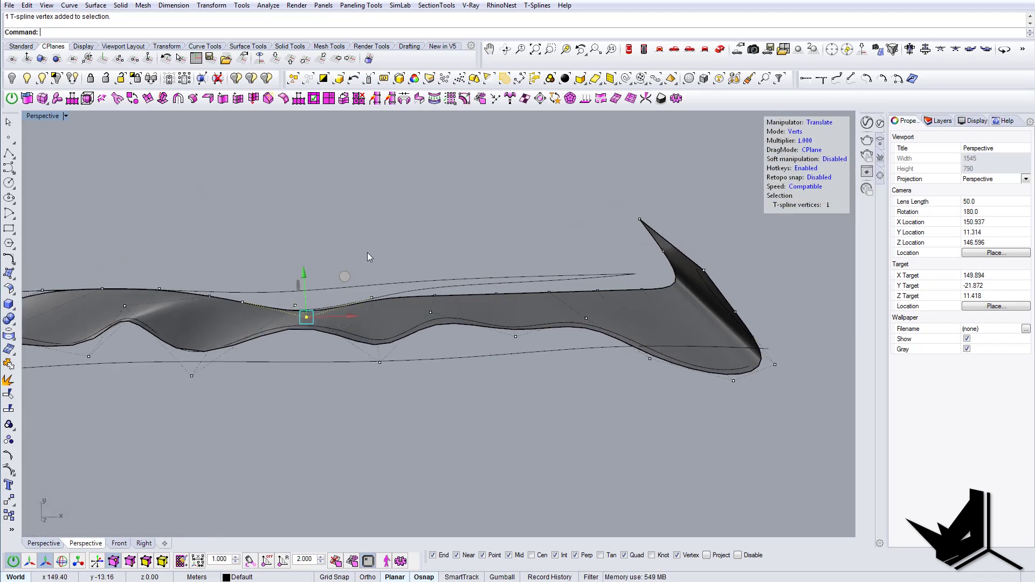
left_click_drag(494, 258, 529, 299)
left_click_drag(495, 259, 495, 248)
left_click_drag(541, 238, 562, 302)
left_click_drag(549, 256, 548, 245)
mouse_move(615, 258)
left_mouse_down()
mouse_move(576, 302)
mouse_move(631, 264)
left_mouse_up()
- Select the bottom-edge vertex beneath the hump curve and set the Perspective viewport to Wireframe display
right_click_drag(567, 237, 404, 321)
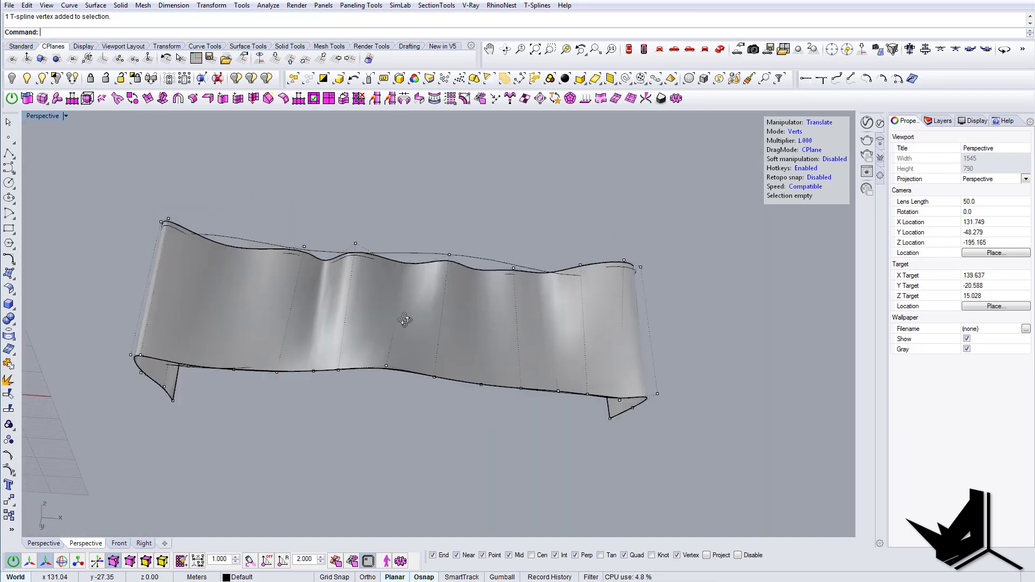
scroll(405, 322, "up", 5)
left_click_drag(372, 324, 400, 353)
right_click_drag(399, 366, 457, 324)
scroll(458, 279, "down", 4)
right_click_drag(458, 278, 377, 177)
left_click(65, 115)
left_click(76, 145)
scroll(432, 315, "up", 5)
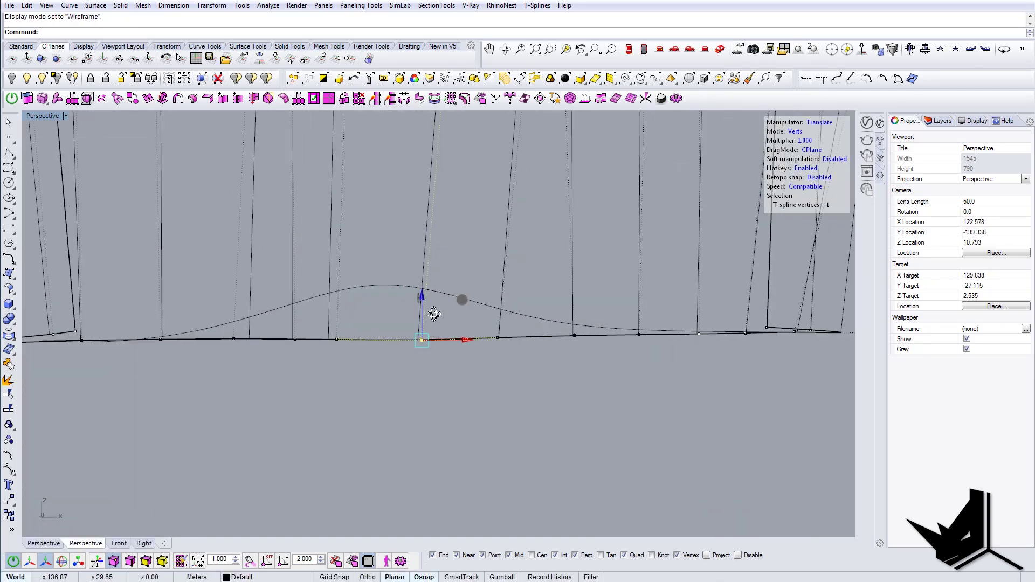
- Raise the bottom-edge vertices beneath the hump vertically so the lower edge arches along the hump curve
left_click_drag(420, 298, 421, 253)
right_click_drag(426, 324, 397, 319)
left_click_drag(391, 330, 422, 360)
left_click_drag(408, 302, 409, 264)
left_click_drag(497, 257, 525, 288)
right_click_drag(516, 246, 486, 269)
left_click_drag(423, 308, 453, 339)
left_click_drag(439, 278, 439, 237)
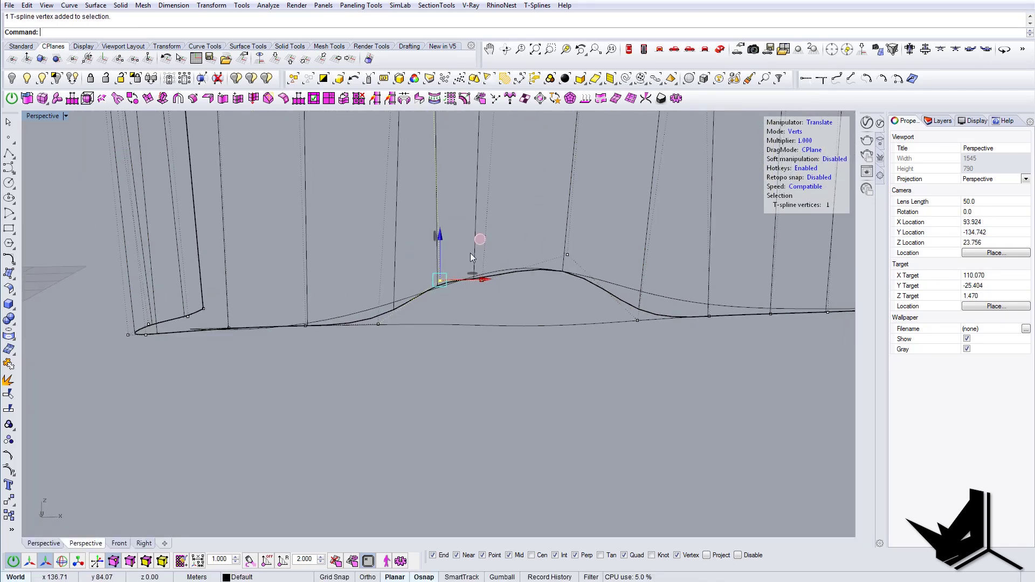
- Undo the stray change and fine-tune the bottom-edge vertices on both slopes to match the hump curve
left_click_drag(413, 292, 398, 344)
key("ctrl+z")
left_click_drag(418, 283, 397, 275)
left_click_drag(400, 274, 434, 308)
left_click_drag(456, 251, 499, 298)
left_click_drag(522, 239, 523, 232)
right_click_drag(625, 238, 432, 235, "shift")
left_click_drag(494, 270, 492, 263)
right_click_drag(528, 259, 390, 268, "shift")
left_click_drag(439, 278, 476, 340)
left_click_drag(458, 280, 458, 284)
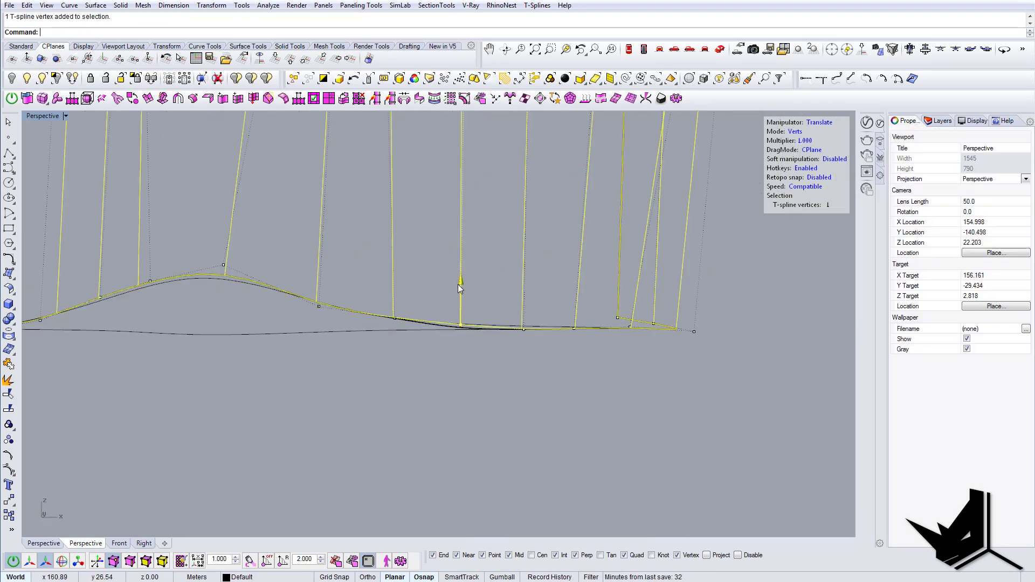
- Lower the bottom-edge vertices around the hump's peak slightly so the surface edge fits the hump curve more closely
right_click_drag(334, 280, 561, 308, "shift")
left_click_drag(498, 258, 494, 263)
right_click_drag(494, 265, 512, 253)
left_click(476, 268)
left_click_drag(513, 229, 511, 249)
right_click_drag(511, 249, 533, 253)
left_click_drag(530, 231, 532, 259)
mouse_move(593, 248)
right_mouse_down()
mouse_move(640, 251)
mouse_move(599, 253)
right_mouse_up()
left_click_drag(613, 239, 612, 245)
- Return the Perspective viewport to Shaded display and select the facade surface
mouse_move(611, 245)
right_mouse_down()
mouse_move(442, 254)
mouse_move(526, 260)
mouse_move(561, 286)
mouse_move(467, 275)
mouse_move(504, 278)
mouse_move(486, 260)
mouse_move(587, 458)
mouse_move(351, 363)
mouse_move(479, 261)
mouse_move(680, 298)
mouse_move(448, 295)
mouse_move(506, 378)
mouse_move(485, 345)
mouse_move(533, 381)
mouse_move(493, 395)
mouse_move(319, 358)
mouse_move(619, 416)
mouse_move(678, 403)
mouse_move(659, 337)
mouse_move(465, 338)
mouse_move(432, 357)
right_mouse_up()
key("ctrl+alt+s")
left_click(493, 396)
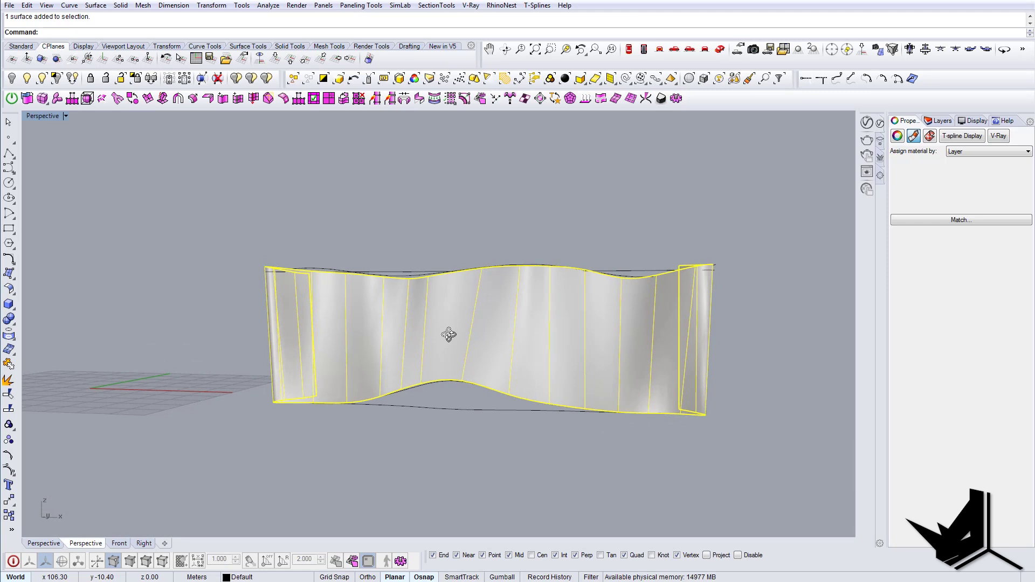
- Examine the shaded facade surface against its guide curves from several angles
mouse_move(449, 335)
right_mouse_down()
mouse_move(480, 338)
mouse_move(567, 425)
mouse_move(495, 430)
mouse_move(407, 342)
mouse_move(434, 302)
mouse_move(424, 305)
mouse_move(469, 296)
right_mouse_up()
left_click(406, 282)
left_click(442, 316)
key("Escape")
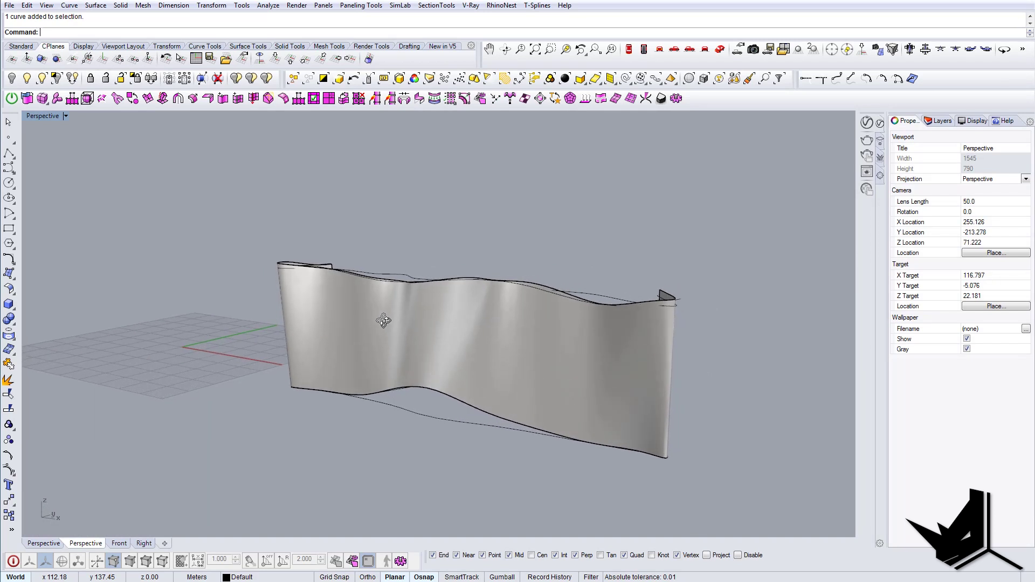
mouse_move(469, 370)
right_mouse_down()
mouse_move(425, 376)
mouse_move(504, 413)
mouse_move(429, 374)
right_mouse_up()
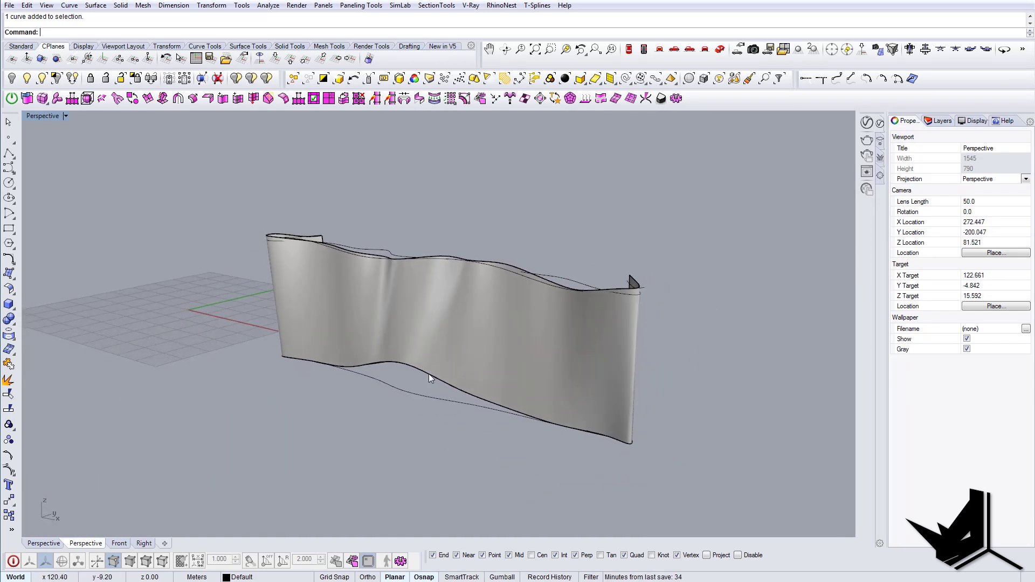
left_click(442, 363)
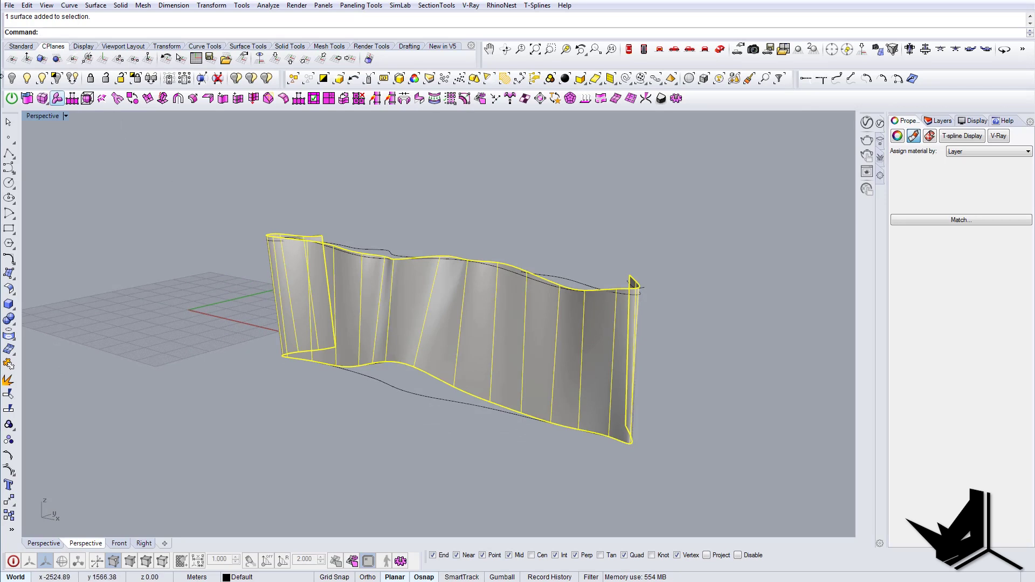
key("Escape")
right_click_drag(504, 276, 465, 325)
left_click(465, 325)
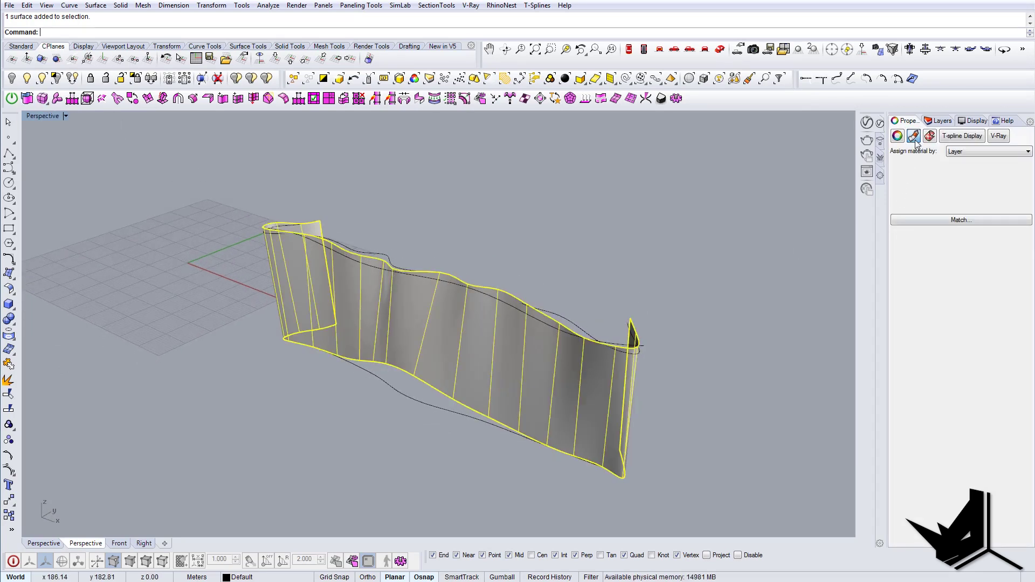
- Copy the selected facade surface in place to keep a duplicate of it
type("Copy")
key("Return")
type("i")
key("Return")
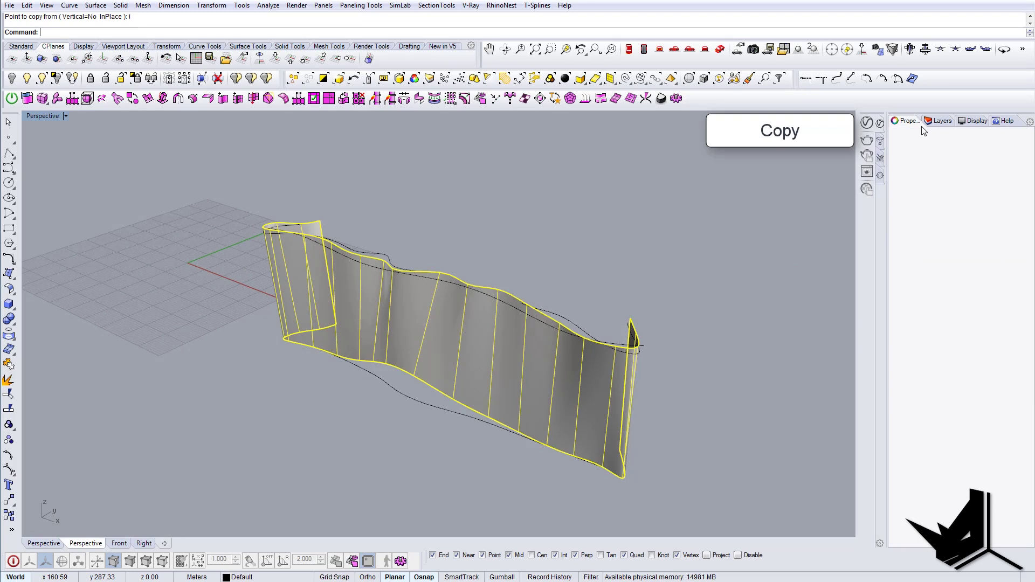
- Move the selected facade surface to Layer 03 and hide that layer
left_click(939, 120)
left_click(913, 184)
right_click(913, 184)
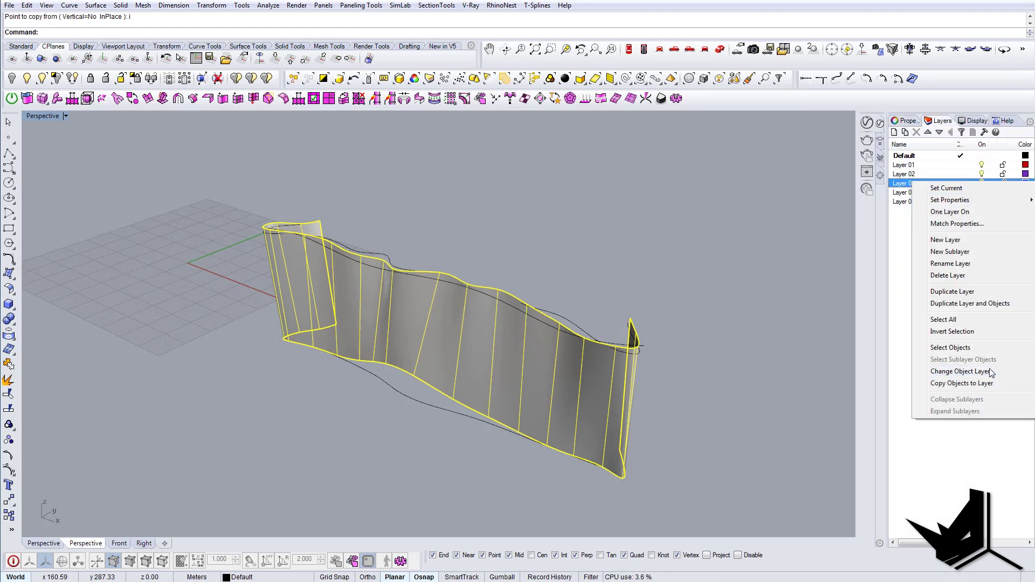
left_click(943, 376)
left_click(983, 184)
- Offset the remaining visible facade surface by 0.3 m with sharp corners and the Solid option off
right_click_drag(487, 255, 515, 202)
left_click(517, 310)
right_click_drag(517, 312, 447, 380)
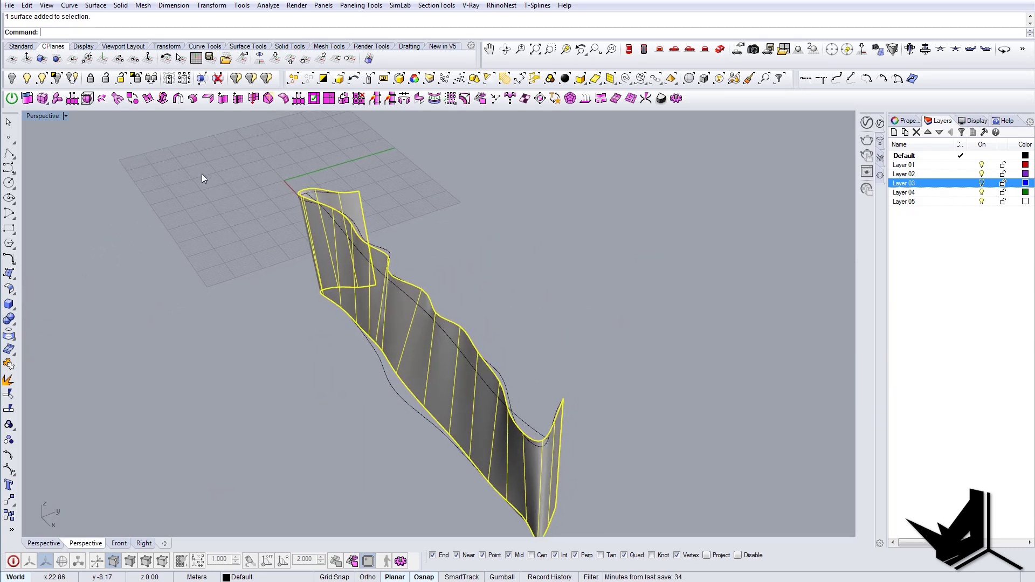
left_click(28, 99)
mouse_move(421, 323)
right_mouse_down()
mouse_move(502, 329)
mouse_move(491, 338)
mouse_move(422, 324)
right_mouse_up()
right_click(422, 320)
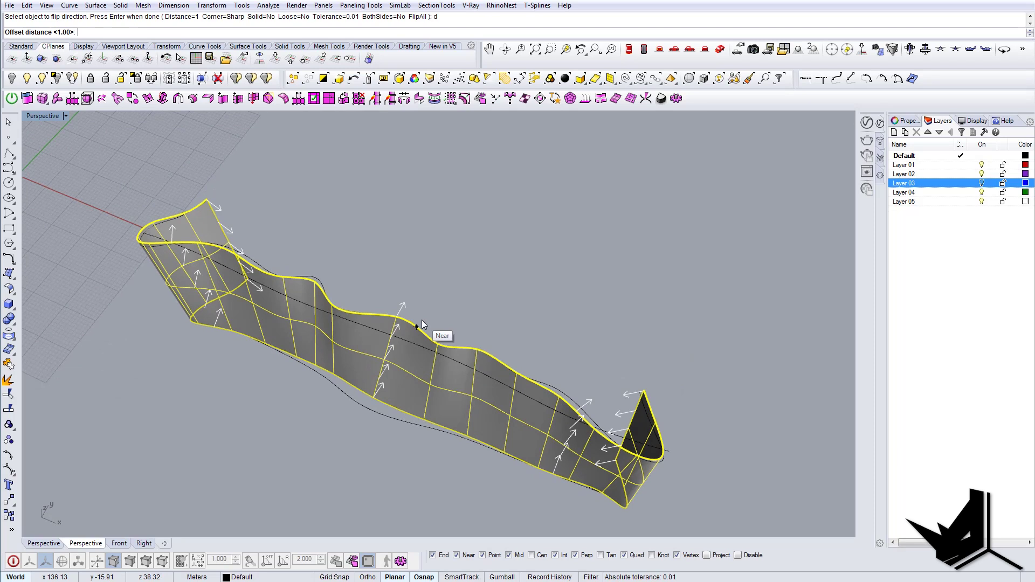
type("d")
key("Return")
right_click_drag(422, 320, 374, 285)
type("0.2")
key("Return")
key("Return")
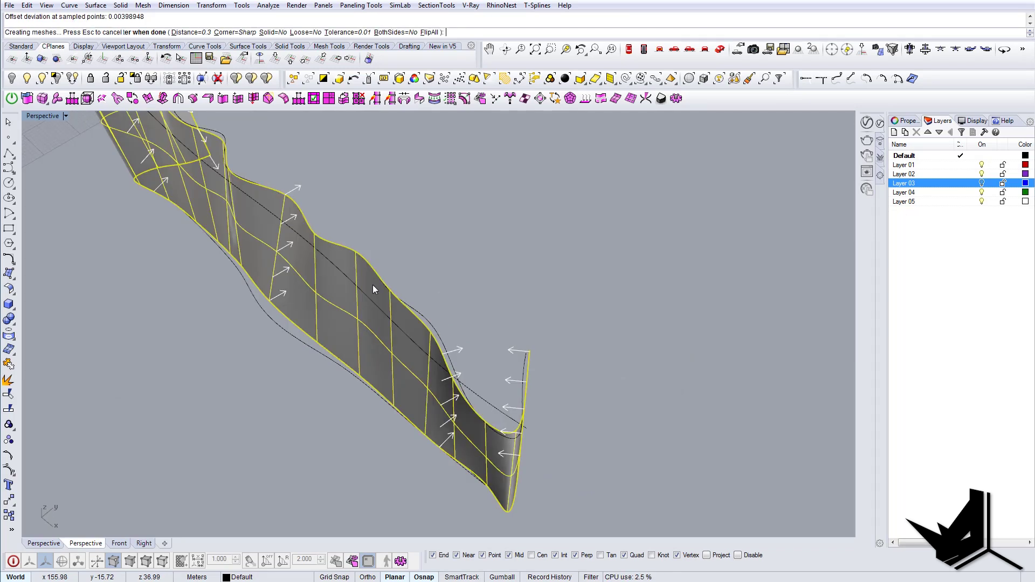
scroll(514, 412, "up", 6)
right_click_drag(514, 412, 534, 312)
left_click(481, 197)
key("Escape")
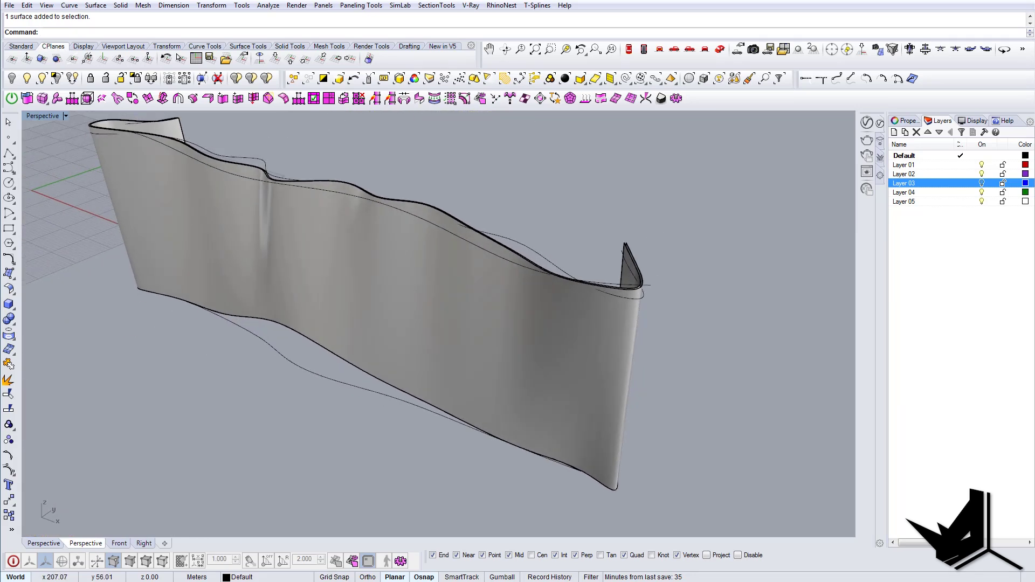
- Duplicate the full bottom edge of the facade surface as a separate curve with DupEdge
mouse_move(439, 301)
right_mouse_down()
mouse_move(430, 275)
mouse_move(399, 284)
mouse_move(389, 276)
mouse_move(418, 280)
mouse_move(273, 270)
mouse_move(309, 280)
mouse_move(444, 276)
mouse_move(476, 335)
mouse_move(329, 317)
mouse_move(378, 342)
right_mouse_up()
left_click(329, 317)
left_click(341, 296)
type("DupEdge")
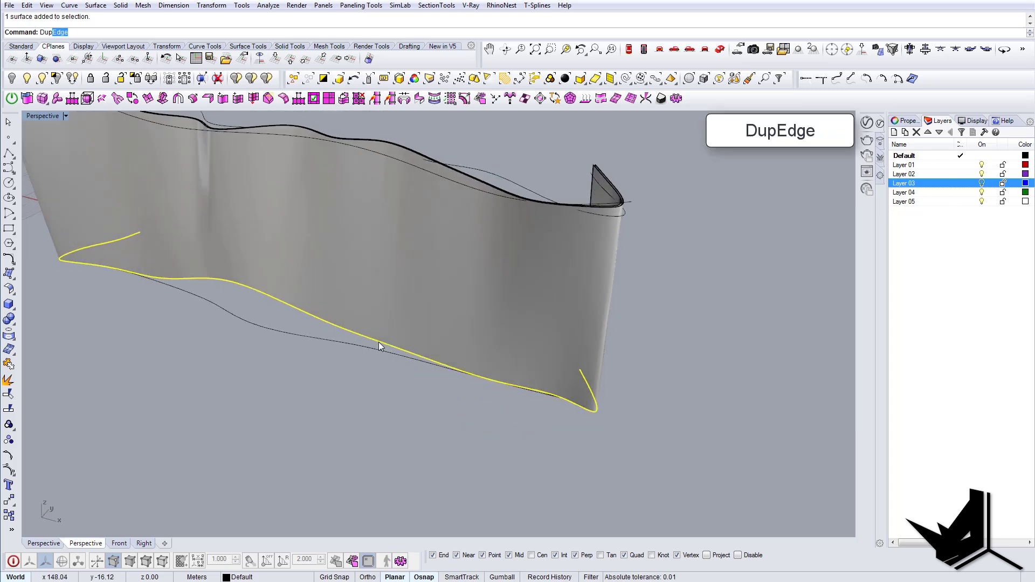
key("Return")
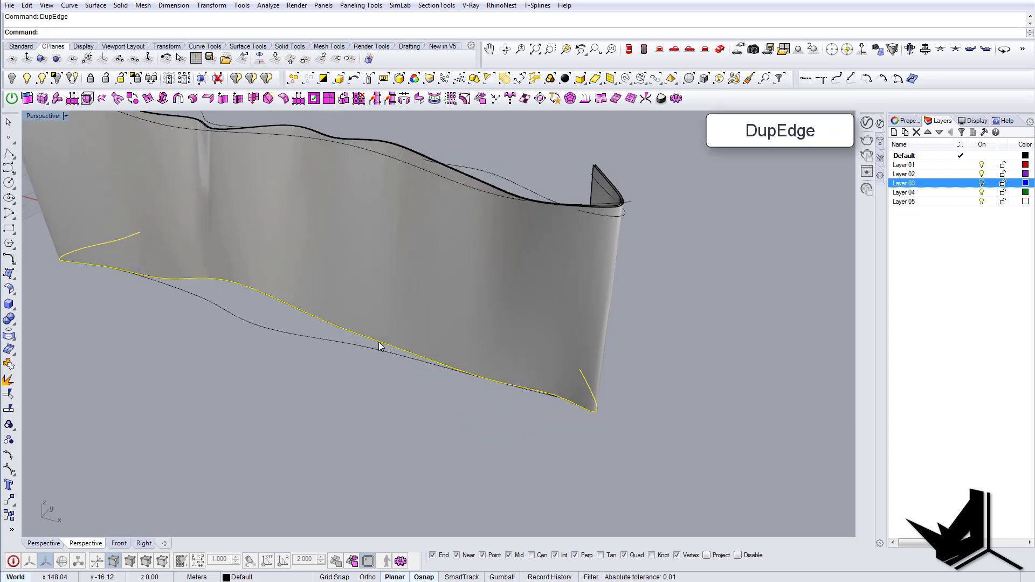
key("Escape")
scroll(379, 345, "up", 2)
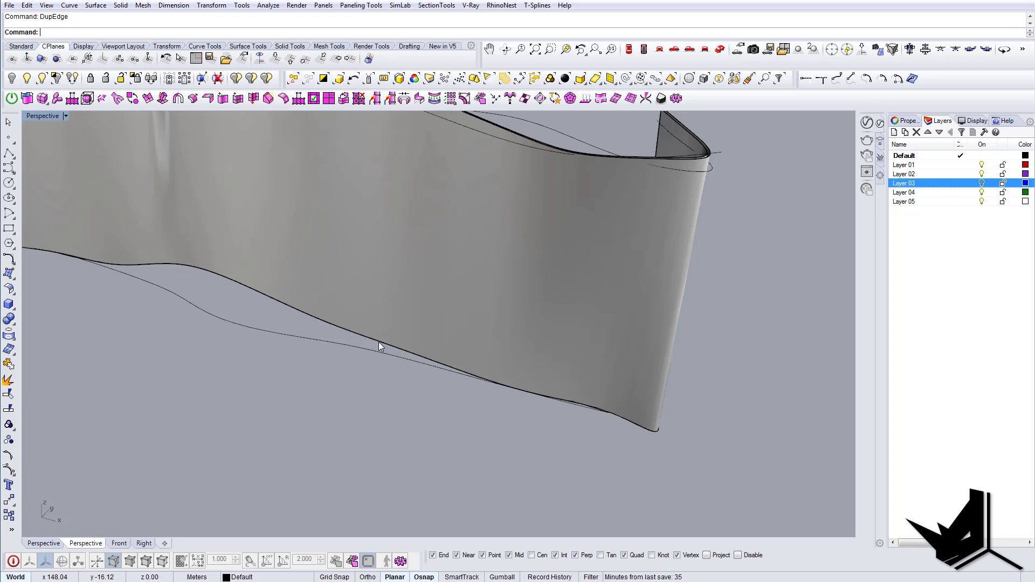
- Offset the duplicated bottom-edge curve upward along the facade surface with OffsetCrvOnSrf
type("Ofc")
key("Return")
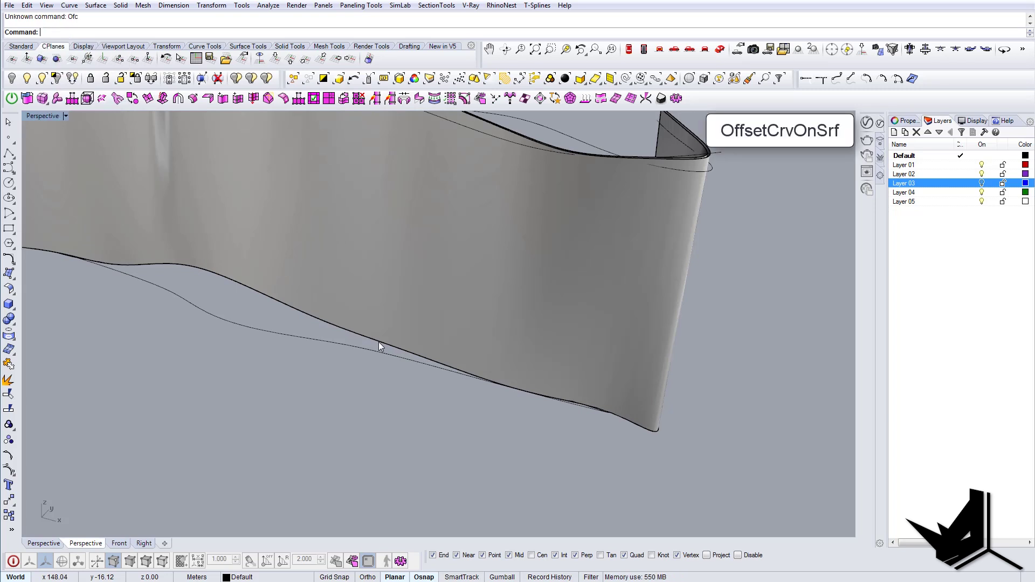
type("OCS")
key("Return")
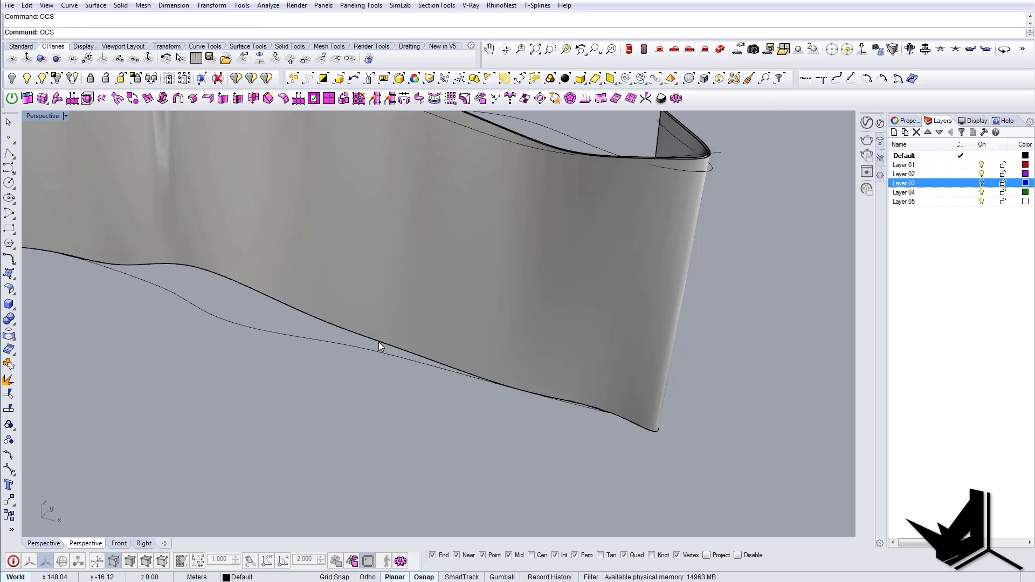
left_click(377, 347)
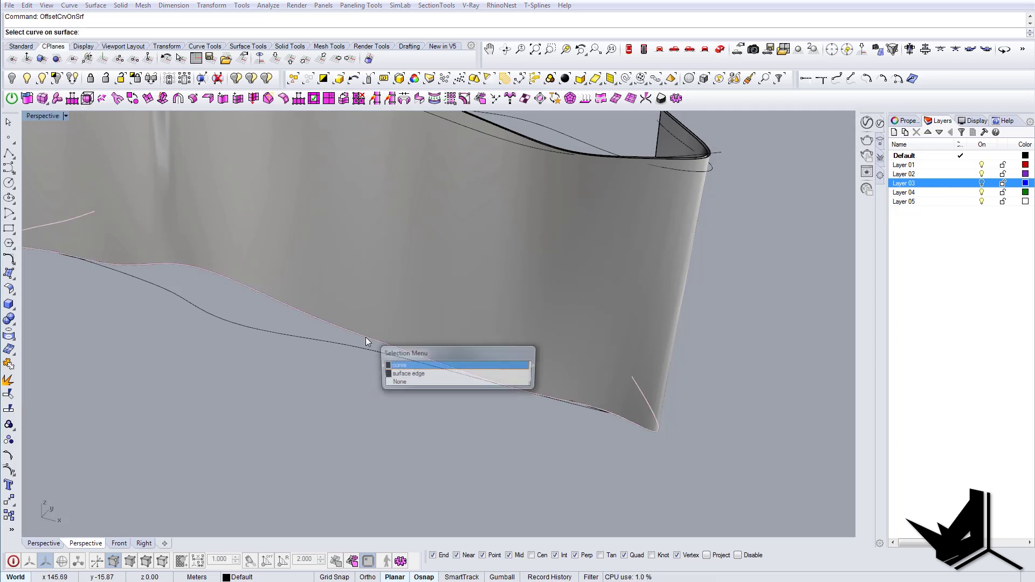
left_click(397, 361)
left_click(350, 309)
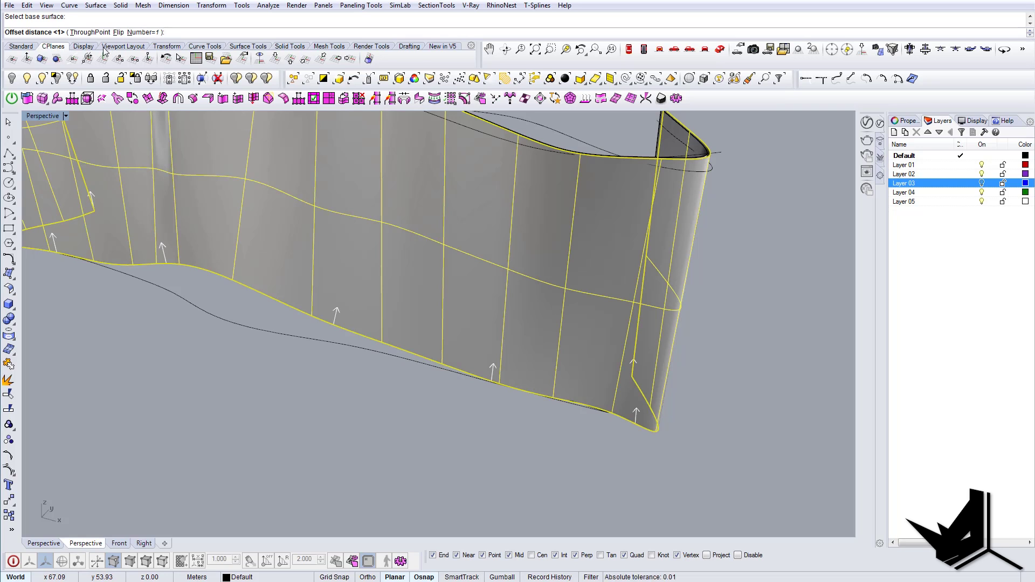
key("Return")
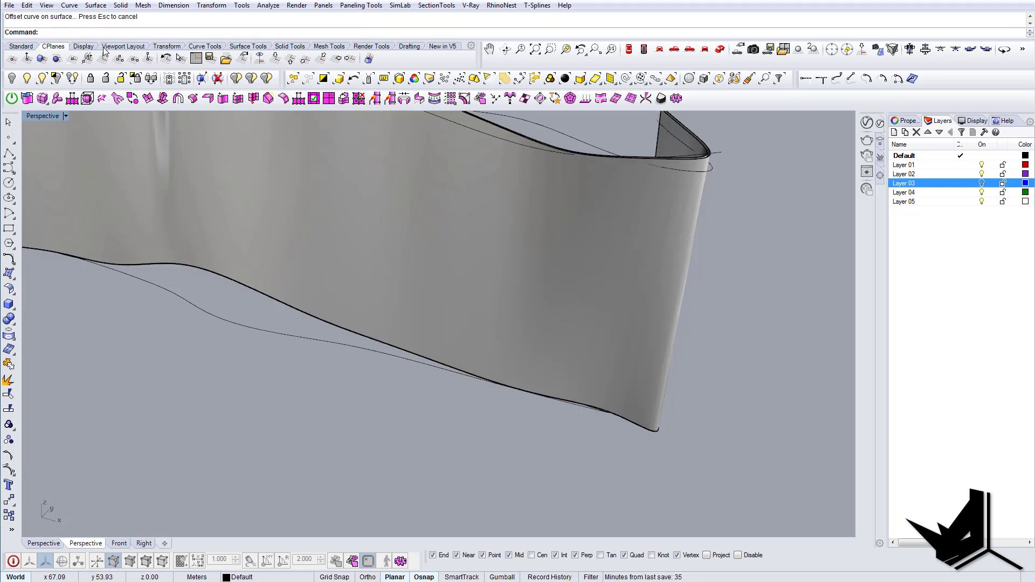
- Split the facade surface using the offset curve just above its bottom edge as the cutting object
scroll(375, 327, "up", 6)
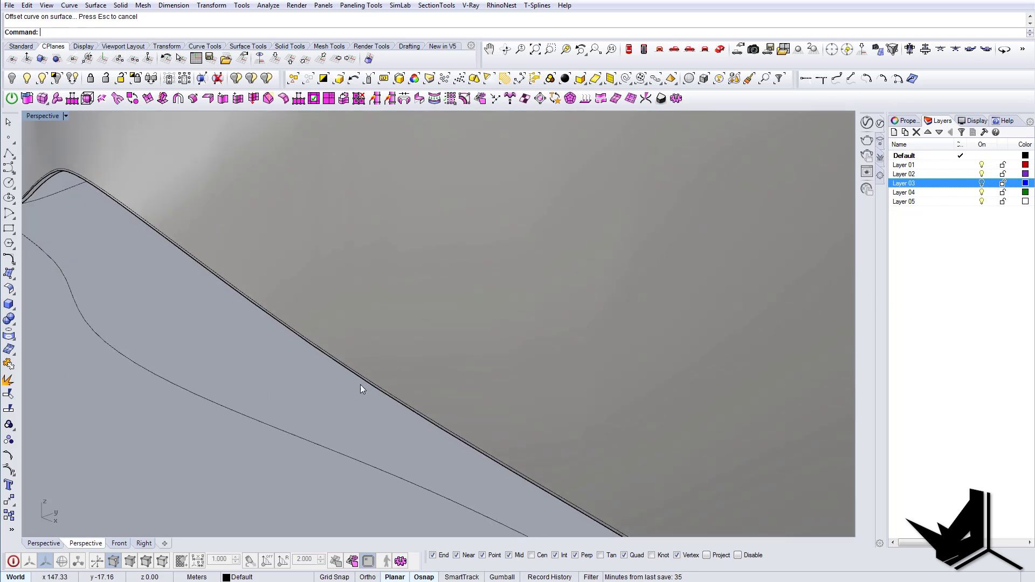
scroll(314, 323, "down", 7)
right_click_drag(372, 335, 475, 366)
scroll(546, 438, "up", 4)
mouse_move(558, 450)
right_mouse_down()
mouse_move(581, 455)
mouse_move(581, 442)
mouse_move(578, 460)
mouse_move(587, 460)
mouse_move(564, 437)
right_mouse_up()
left_click(564, 437)
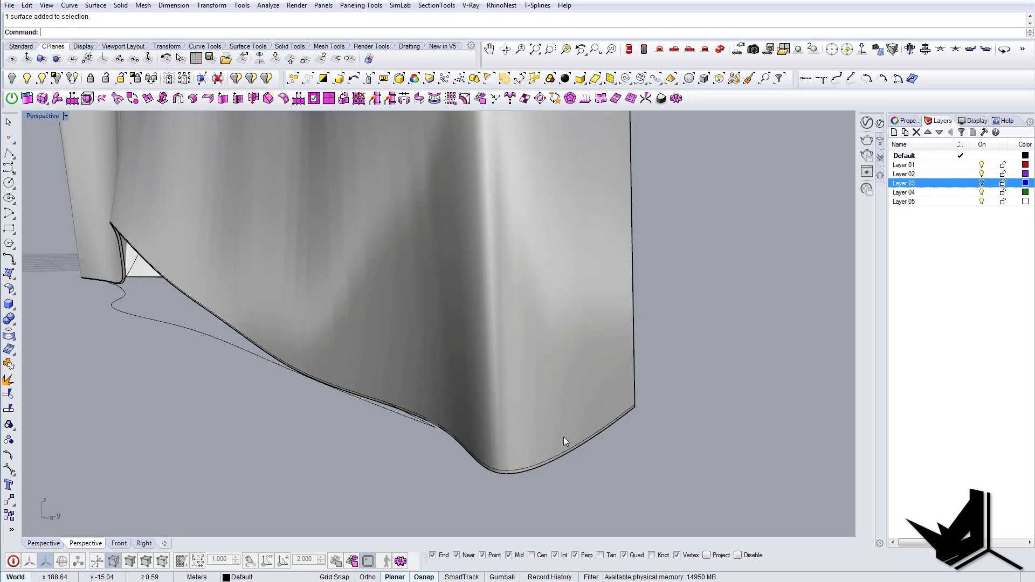
key("Return")
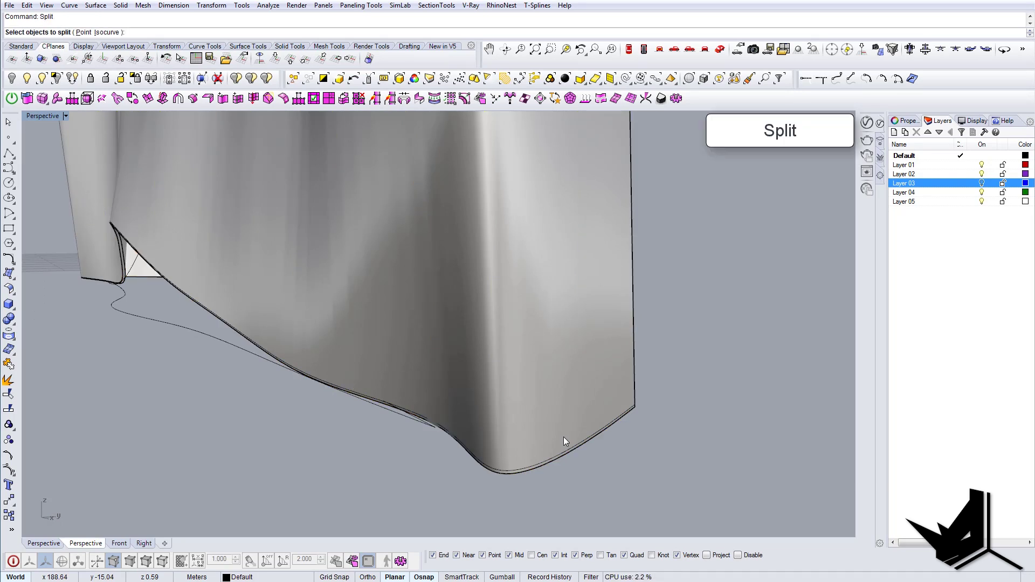
left_click(563, 457)
key("Return")
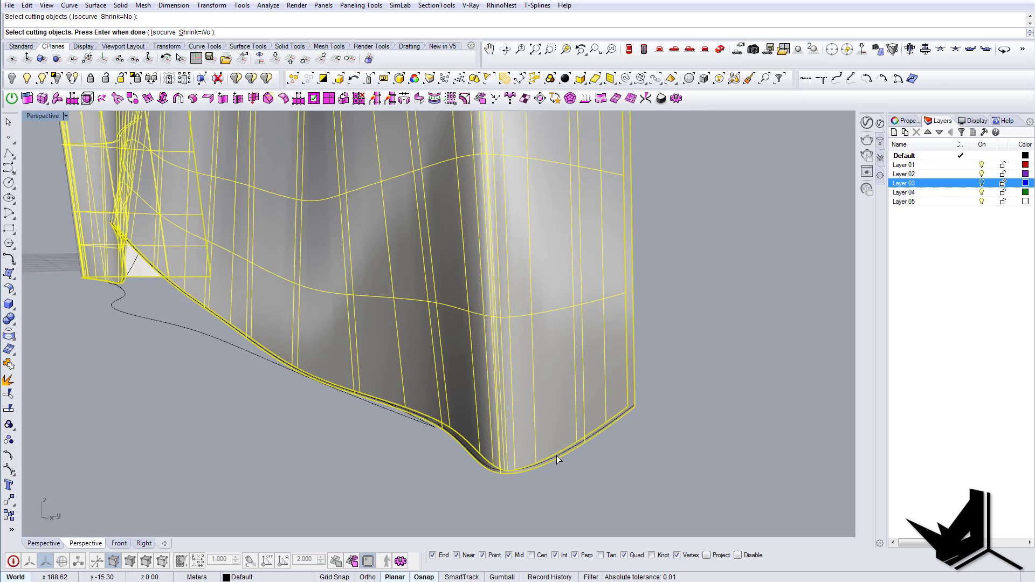
scroll(556, 455, "up", 2)
left_click(570, 445)
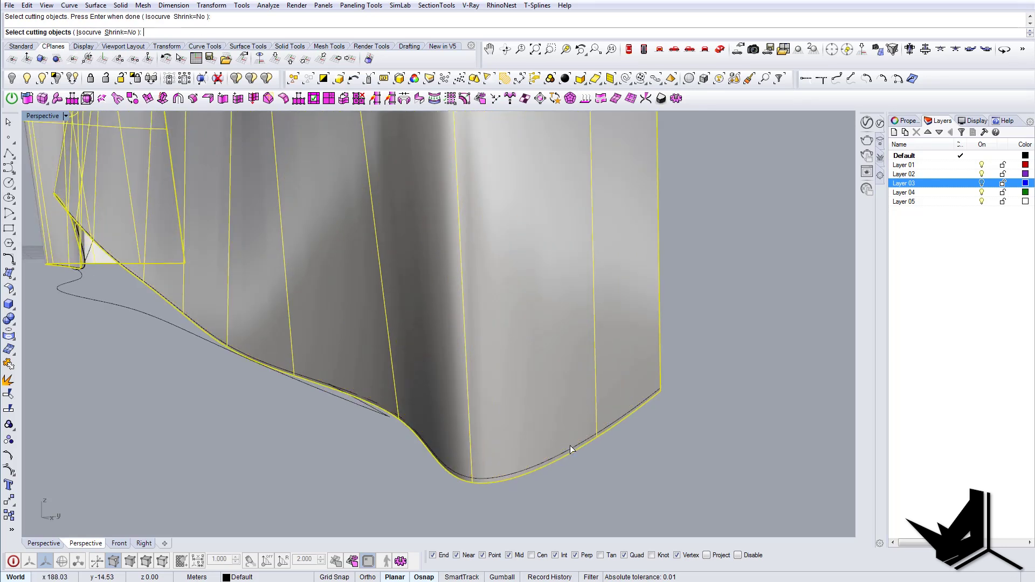
key("Return")
- Select the curve along the facade's bottom edge and examine the split surface from several sides
left_click(560, 460)
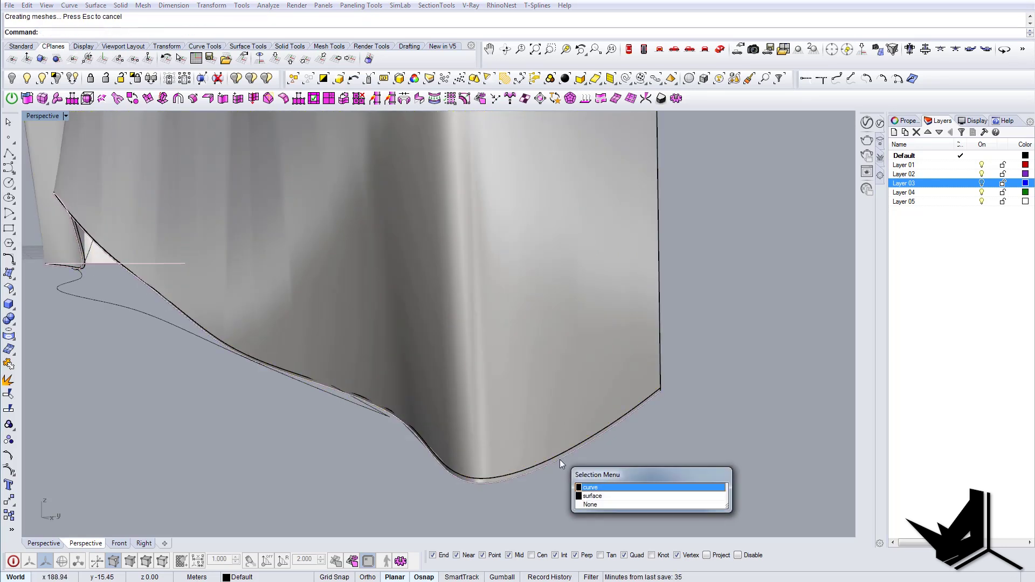
left_click(593, 484)
scroll(589, 463, "up", 3)
right_click_drag(586, 455, 706, 384)
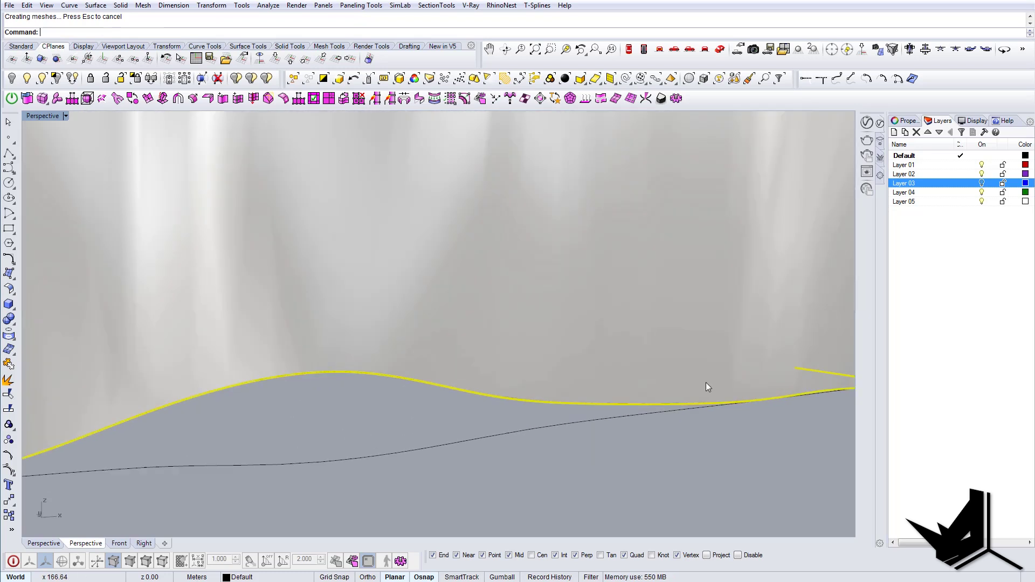
scroll(706, 384, "down", 7)
mouse_move(551, 371)
right_mouse_down()
mouse_move(606, 358)
mouse_move(424, 347)
mouse_move(426, 373)
right_mouse_up()
left_click(452, 310)
right_click_drag(453, 311, 424, 349)
scroll(424, 350, "down", 3)
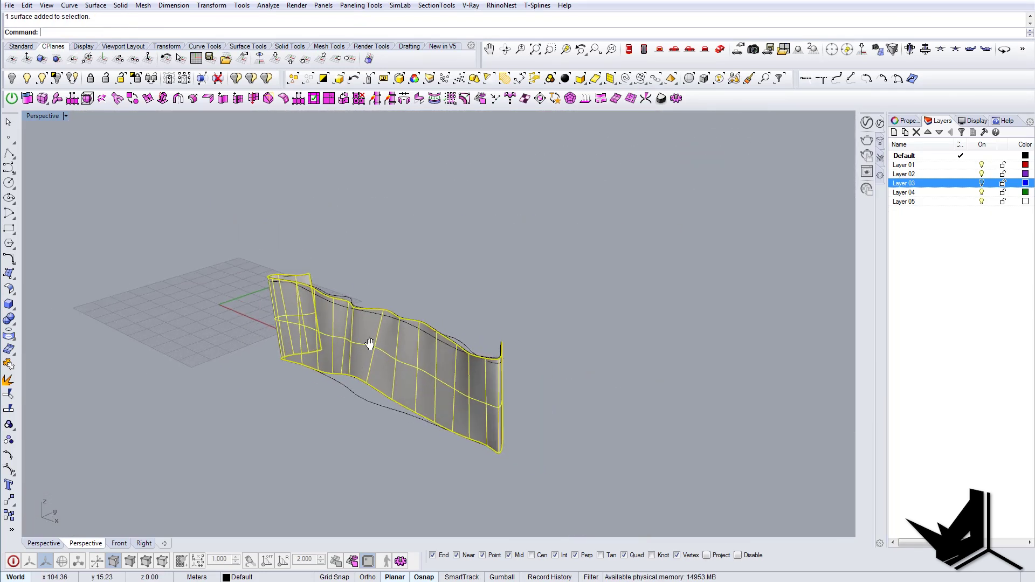
- Open Grasshopper and reference the facade surface in a new Surface parameter
type("Grasshopper")
key("Return")
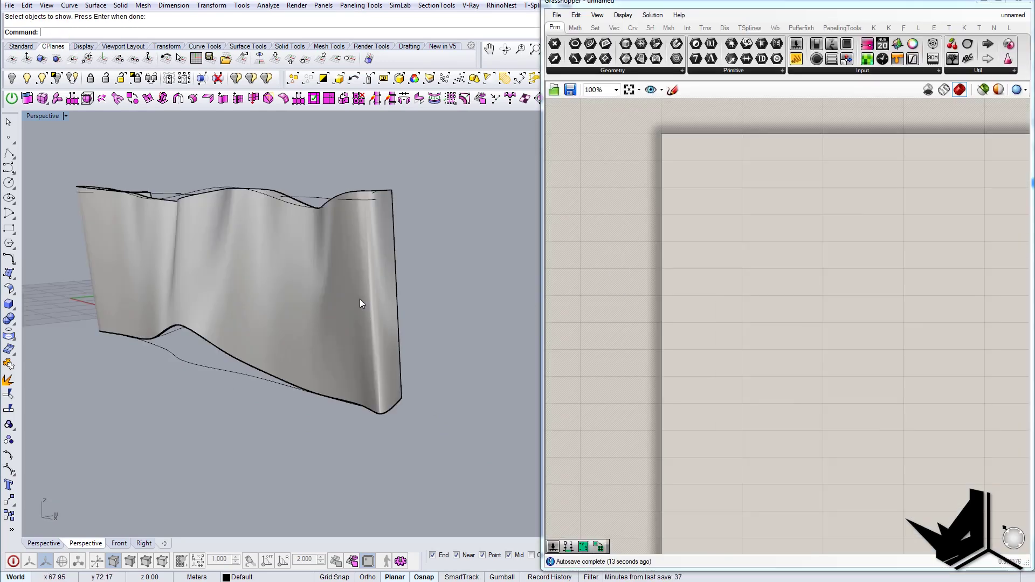
right_click_drag(361, 298, 321, 294)
left_click(320, 294)
double_click(753, 291)
type("srf")
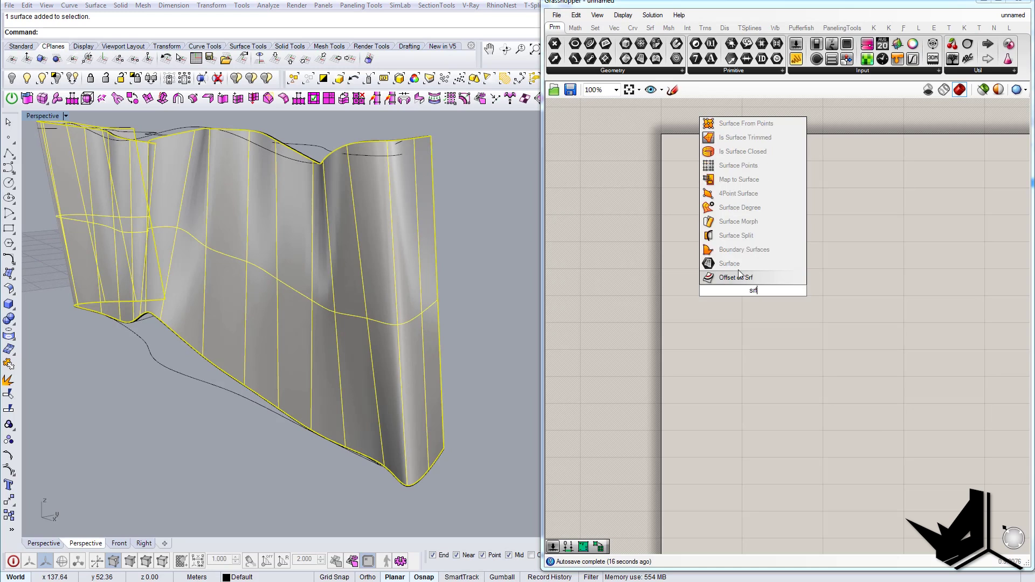
left_click(738, 267)
right_click(748, 291)
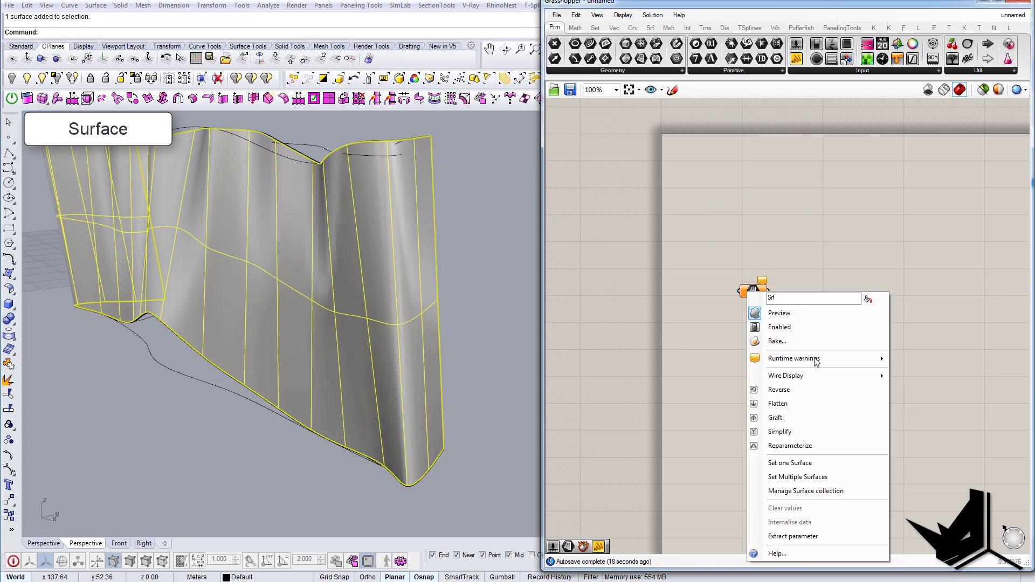
left_click(803, 466)
scroll(469, 296, "up", 6)
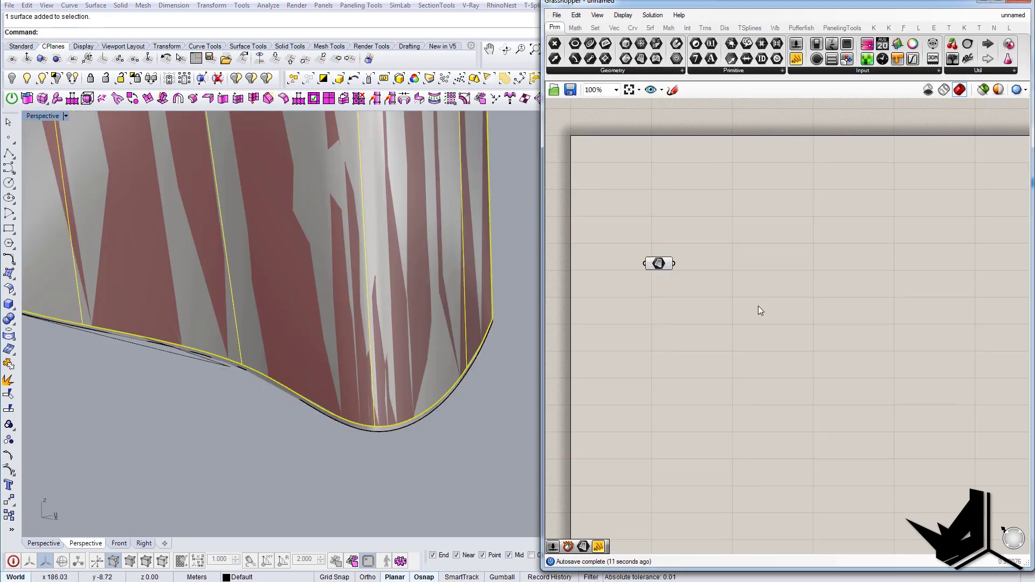
- Add Divide Domain² and Isotrim components and connect the divided segments to Isotrim's domain input
double_click(758, 306)
type("divi")
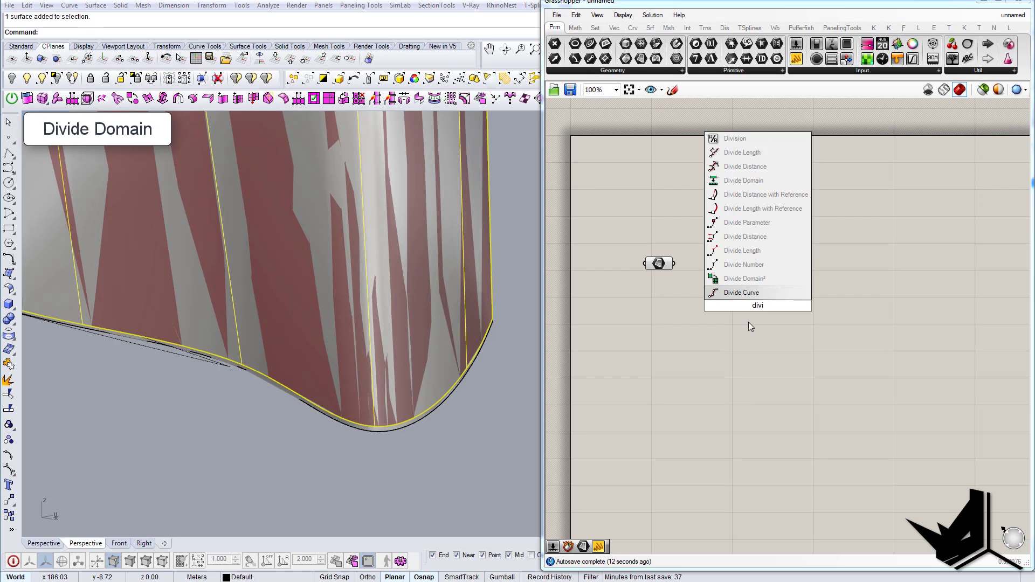
left_click(752, 282)
double_click(815, 282)
type("iso")
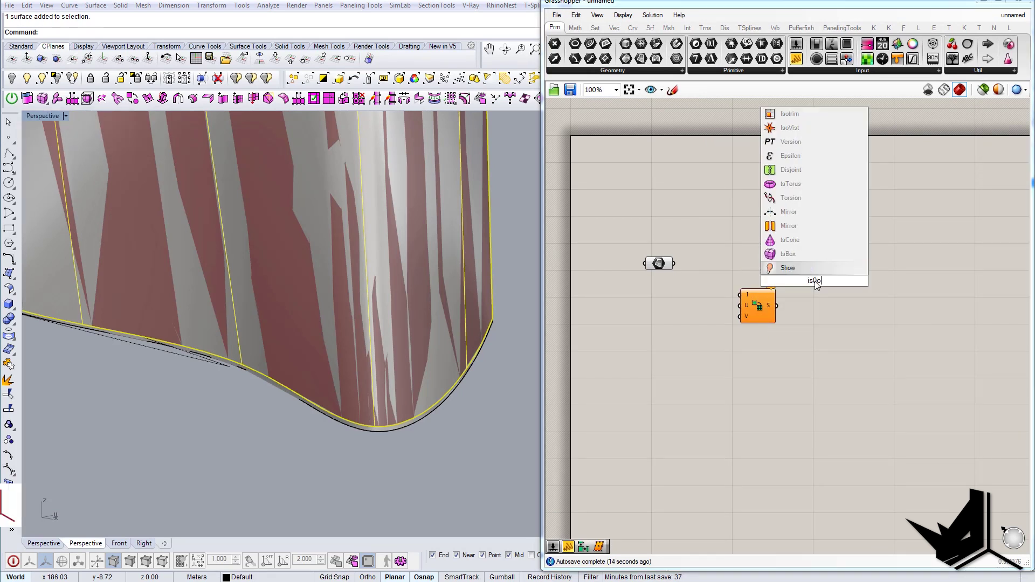
key("BackSpace")
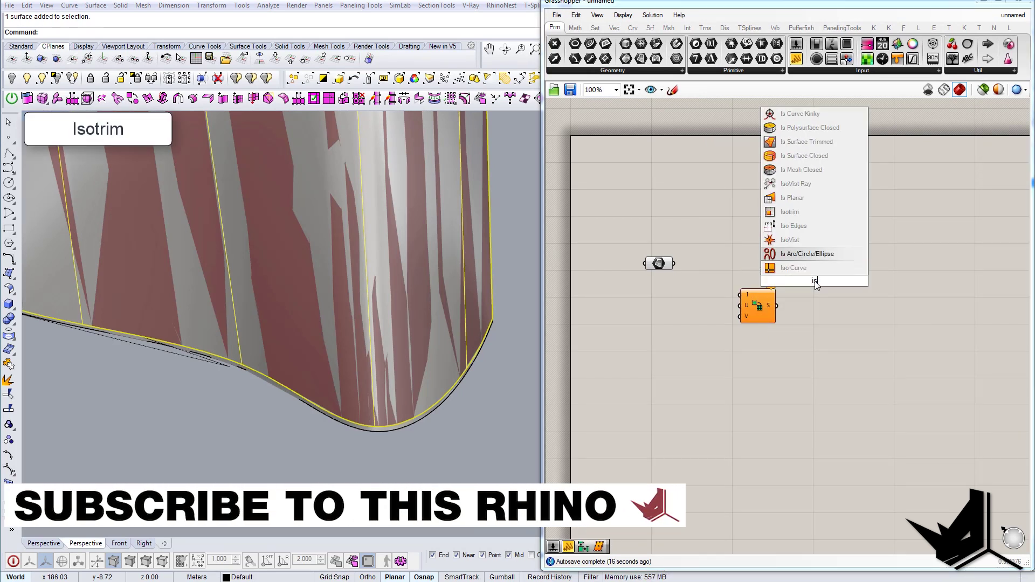
left_click(809, 212)
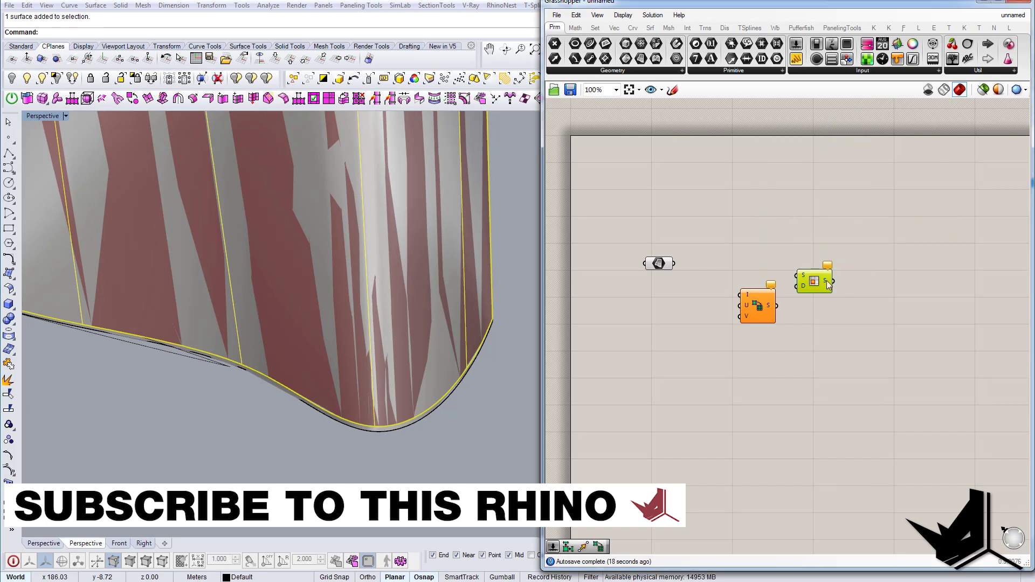
left_click_drag(827, 281, 794, 339)
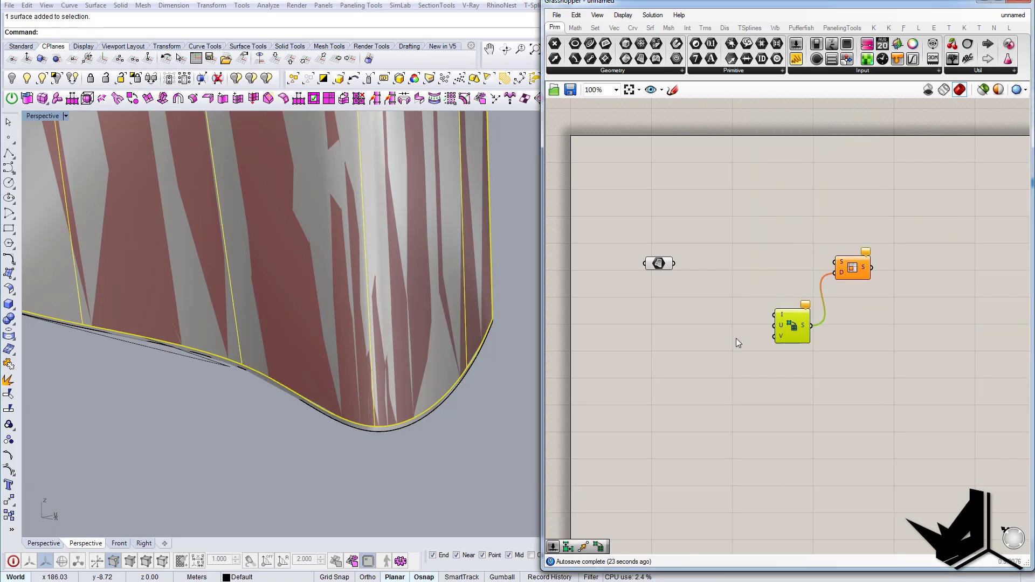
- Create number sliders with values 100 and 1 and connect them to Divide Domain²'s U and V counts respectively
double_click(655, 339)
type("100")
key("Return")
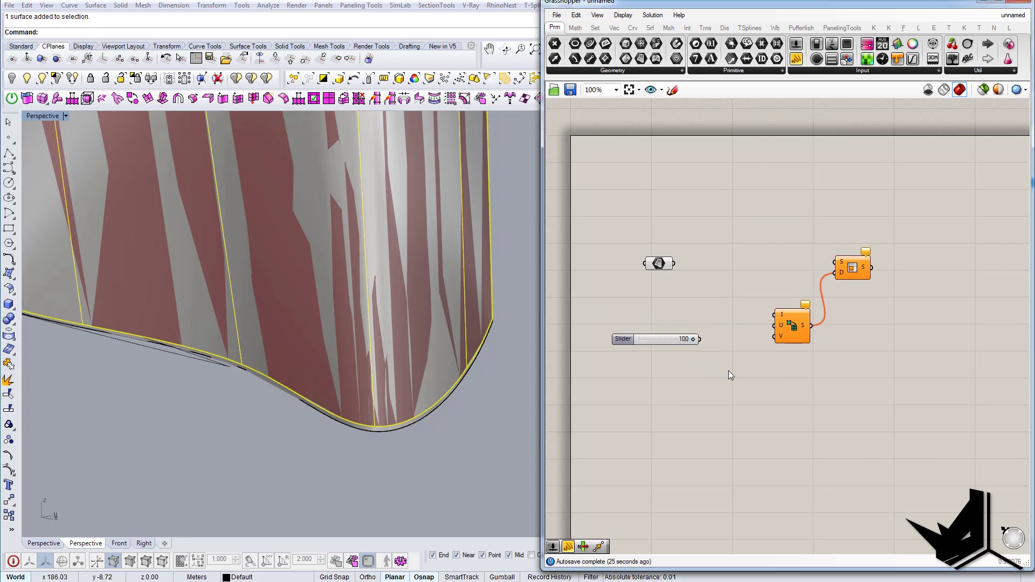
double_click(670, 367)
type("1")
key("Return")
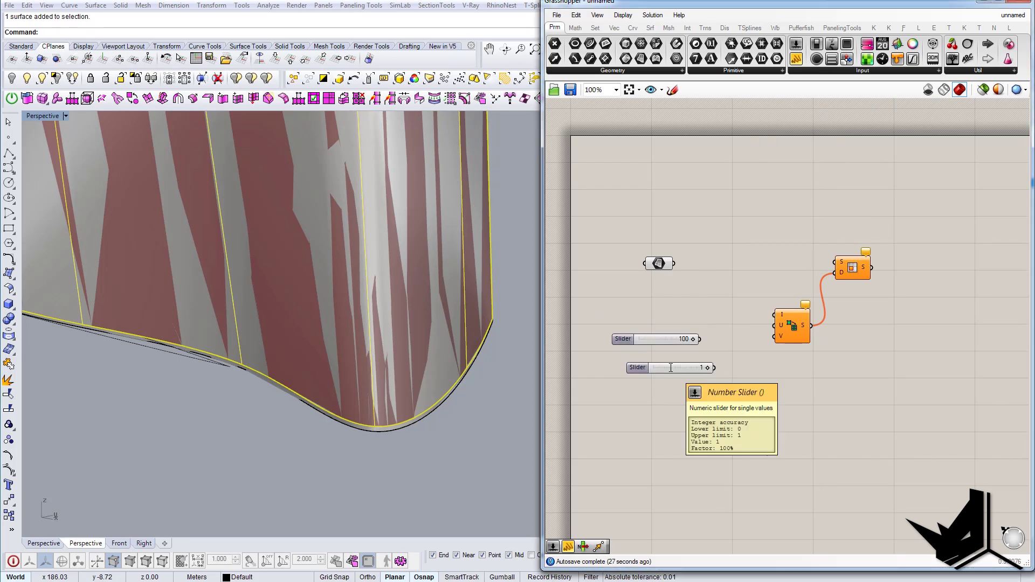
left_click_drag(661, 367, 782, 339)
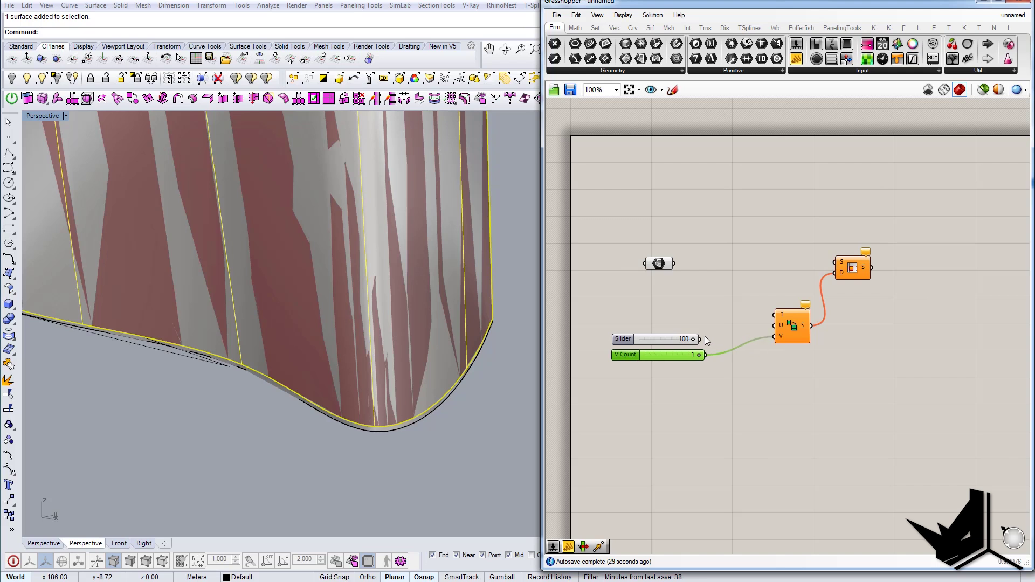
left_click_drag(703, 338, 768, 326)
- Connect the Surface parameter to Divide Domain²'s domain input and Isotrim's surface input, and check the subdivided facade
left_click_drag(674, 263, 775, 314)
left_click_drag(826, 258, 861, 269)
scroll(355, 311, "up", 1)
right_click_drag(356, 312, 371, 380)
scroll(388, 345, "down", 4)
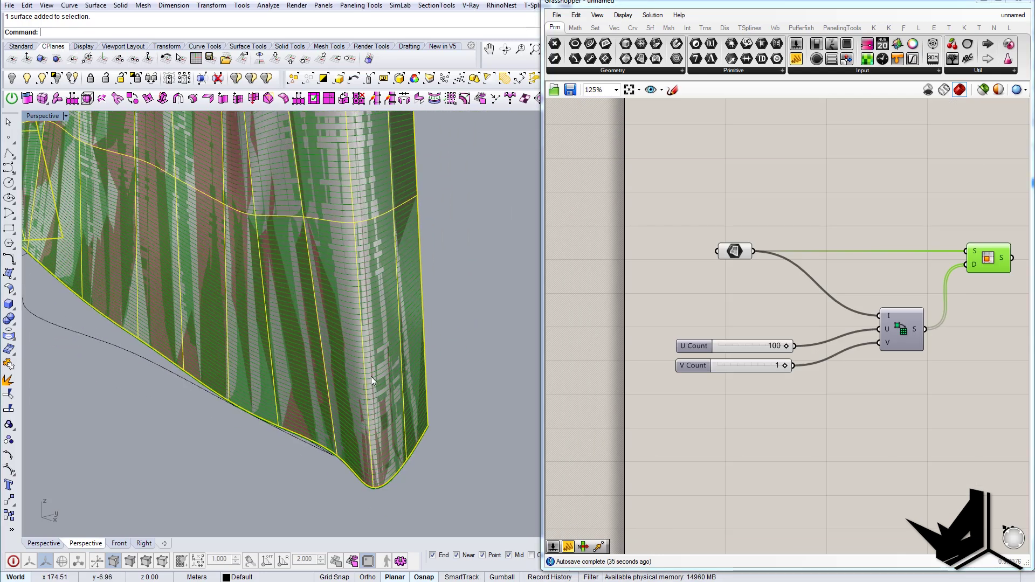
- Hide the selected facade surface in the Rhino viewport, leaving only the Grasshopper preview
right_click_drag(379, 298, 344, 263)
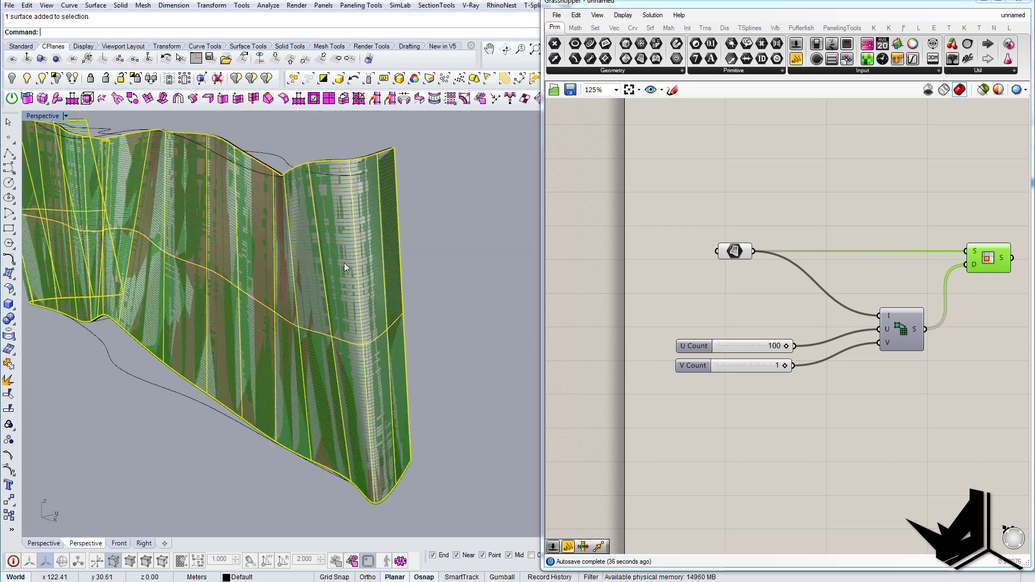
left_click(12, 78)
scroll(344, 221, "up", 4)
right_click_drag(344, 222, 350, 262)
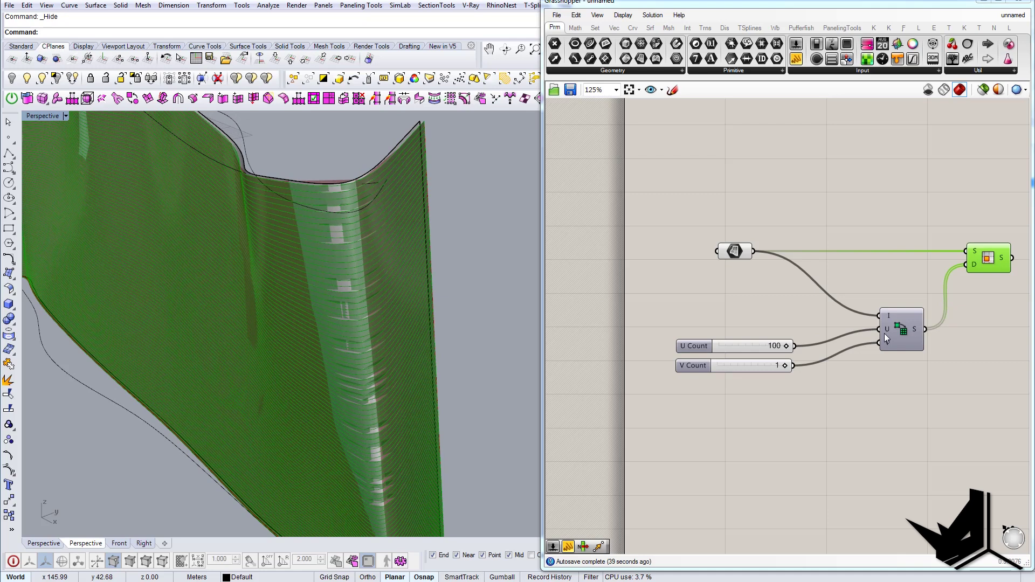
- Swap the slider connections so 1 feeds the U count and 100 the V count, rearrange the sliders, and check the vertical strips
left_click_drag(801, 346, 881, 330)
left_click_drag(797, 344, 867, 348)
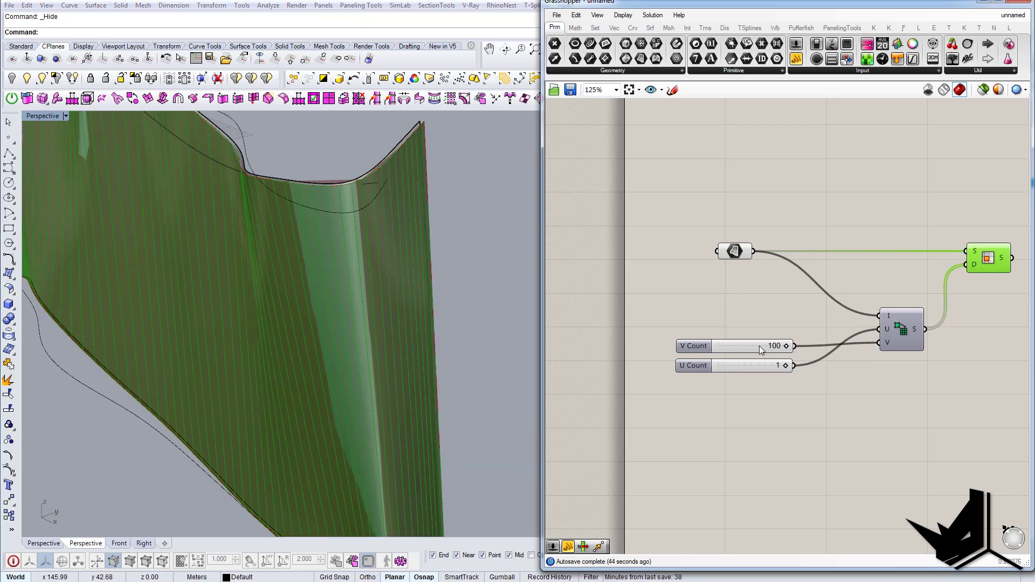
mouse_move(759, 347)
left_mouse_down()
mouse_move(767, 384)
mouse_move(753, 335)
left_mouse_up()
left_click_drag(759, 383, 742, 350)
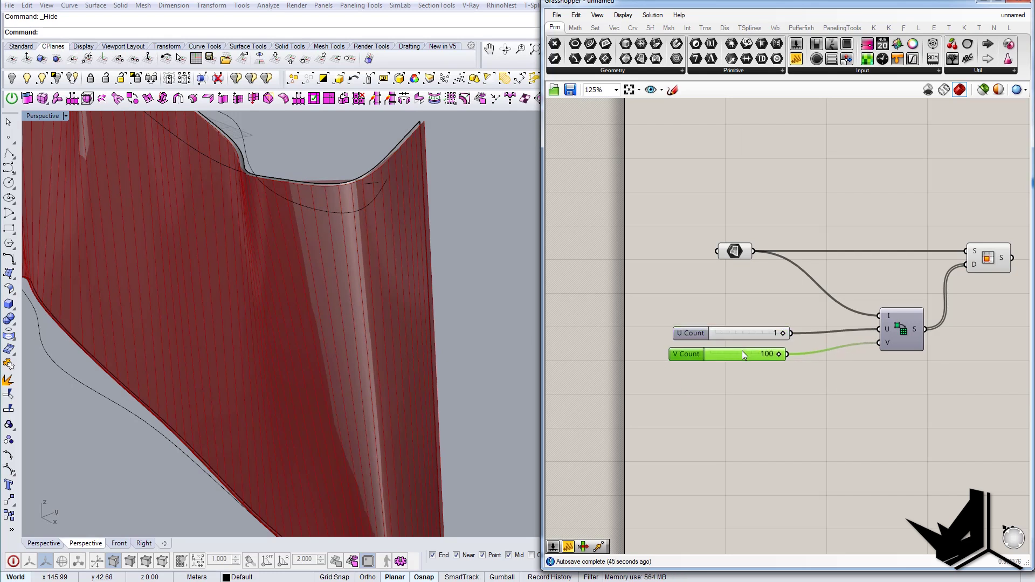
scroll(364, 328, "down", 5)
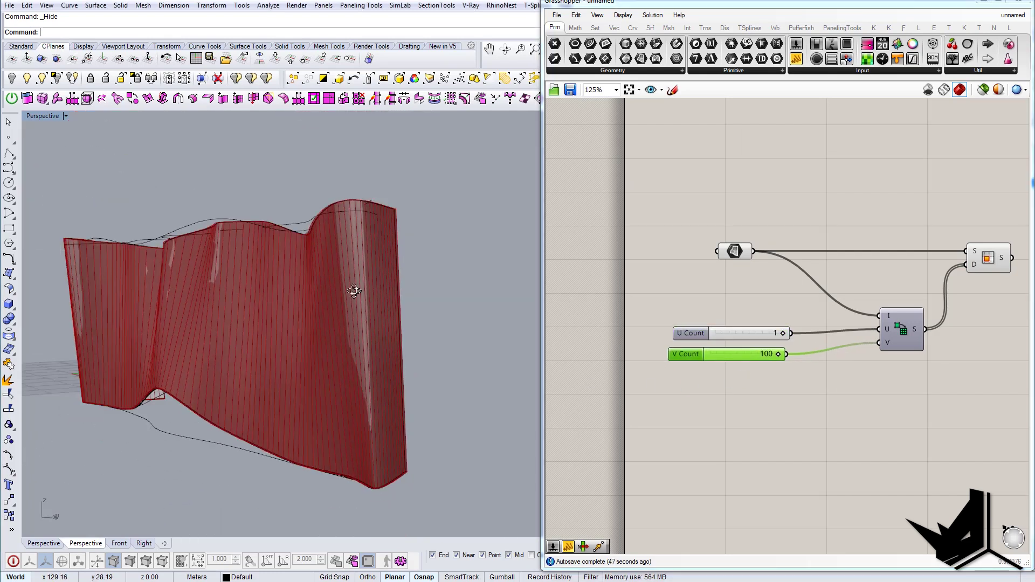
scroll(359, 218, "up", 6)
right_click_drag(359, 270, 367, 359)
scroll(358, 239, "down", 6)
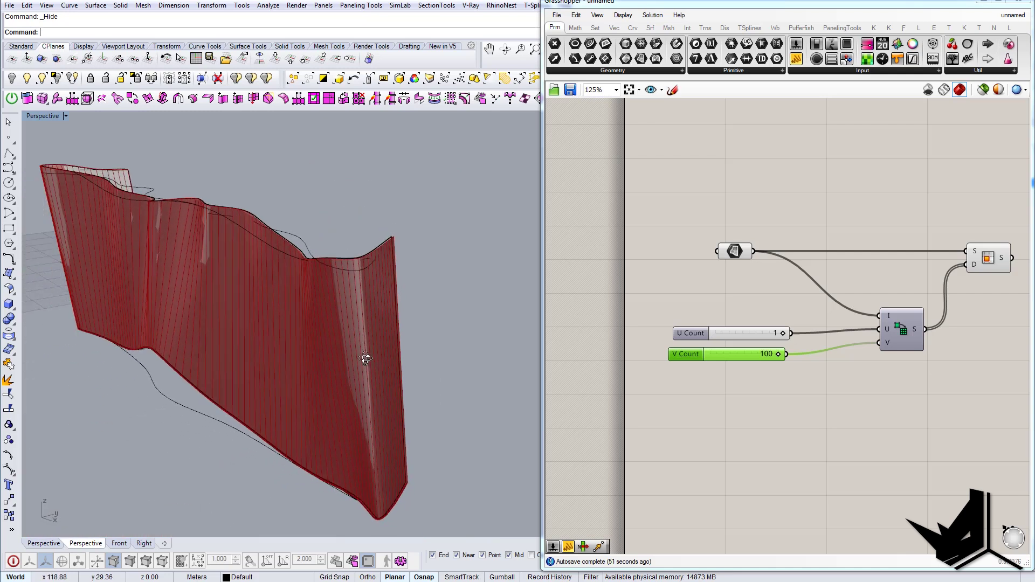
- Add a number slider with value 500, connect it to the V count in place of the 100 slider, and check the strip density
double_click(746, 383)
type("500")
key("Return")
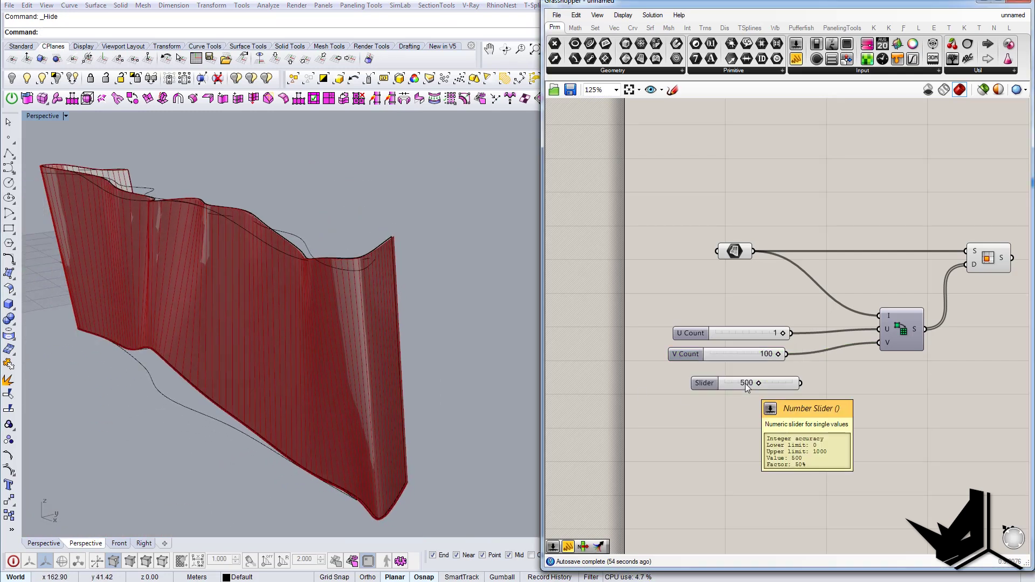
left_click_drag(803, 383, 866, 343)
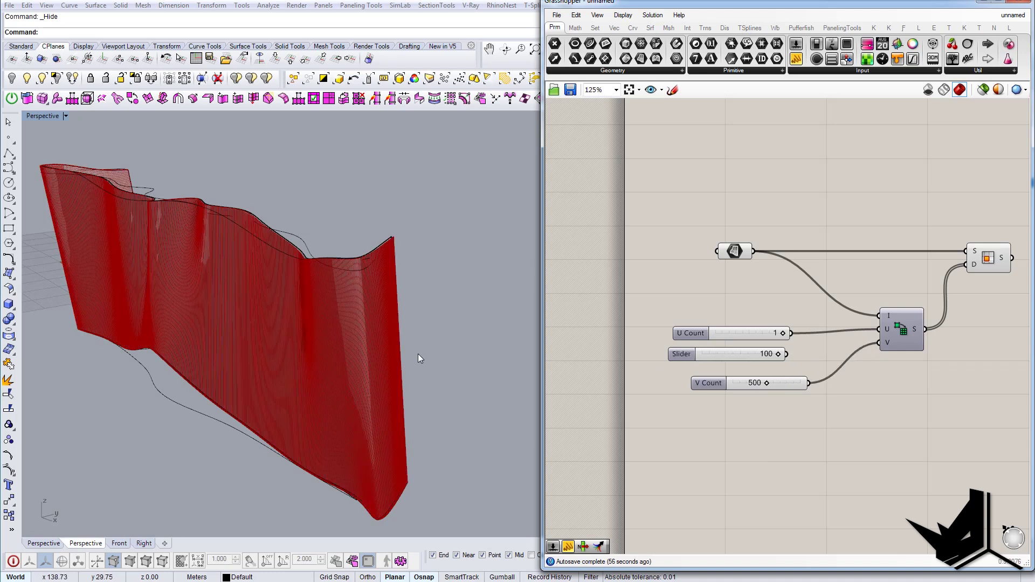
right_click_drag(419, 354, 377, 282)
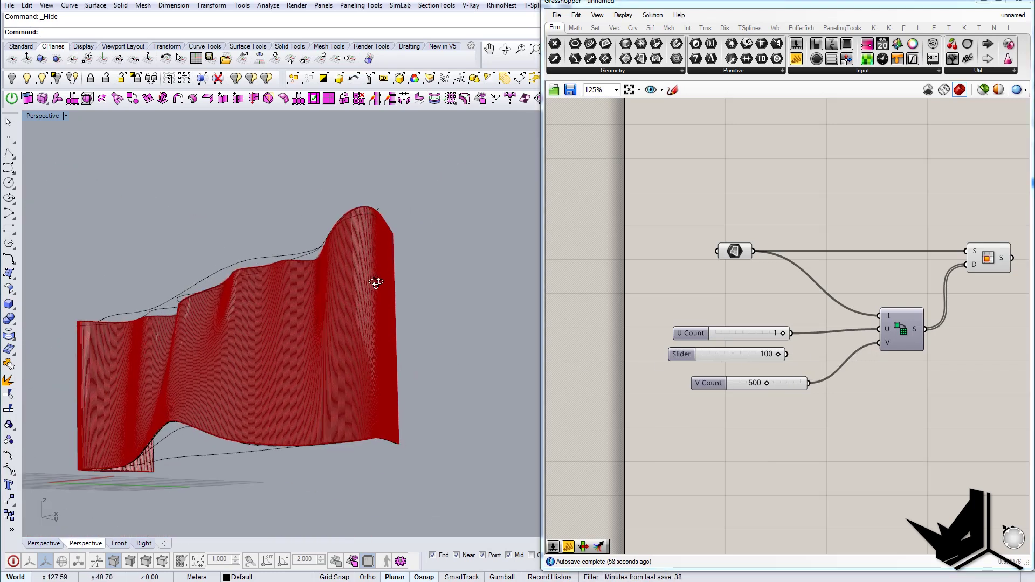
scroll(376, 282, "up", 10)
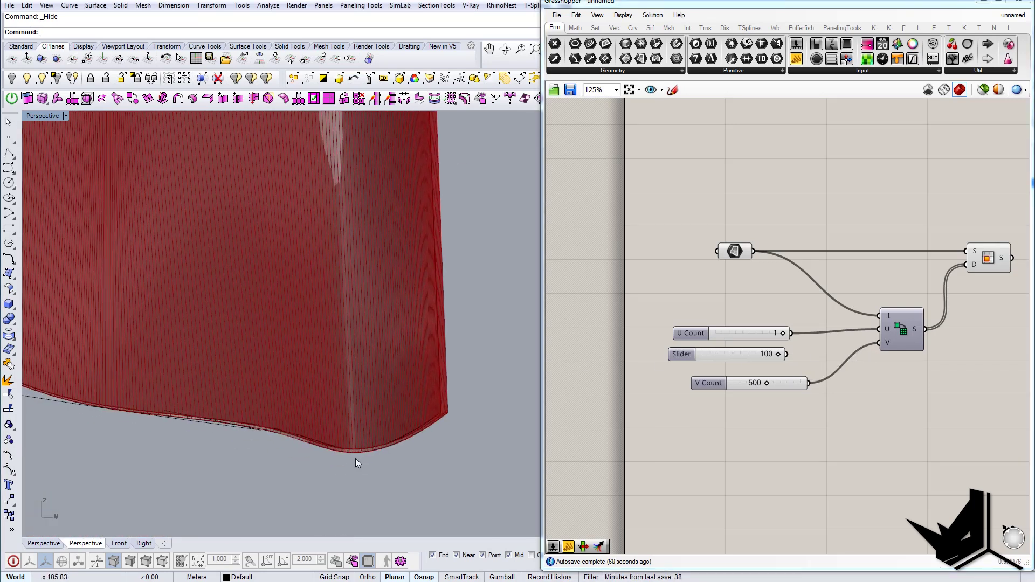
scroll(356, 462, "up", 3)
right_click_drag(366, 445, 353, 391)
right_click_drag(774, 391, 757, 406)
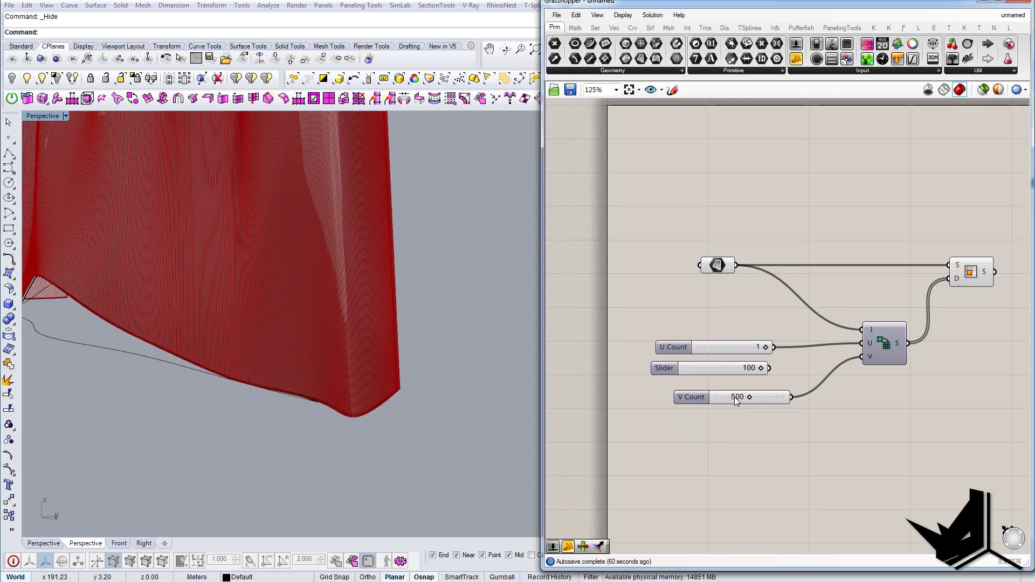
- Set the V Count slider to 600 and check the denser strips on the facade
double_click(736, 401)
type("600")
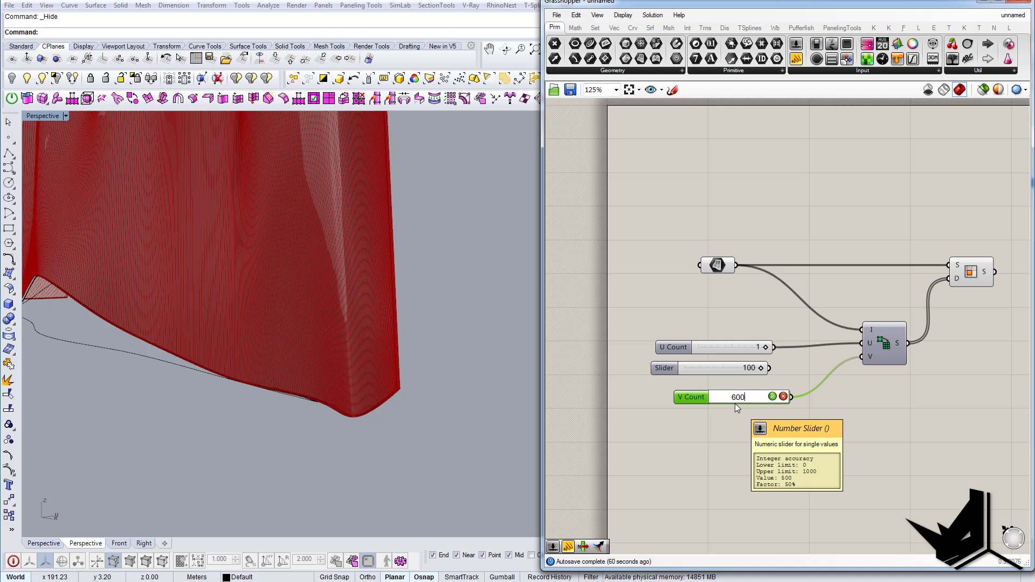
key("Return")
left_click(684, 422)
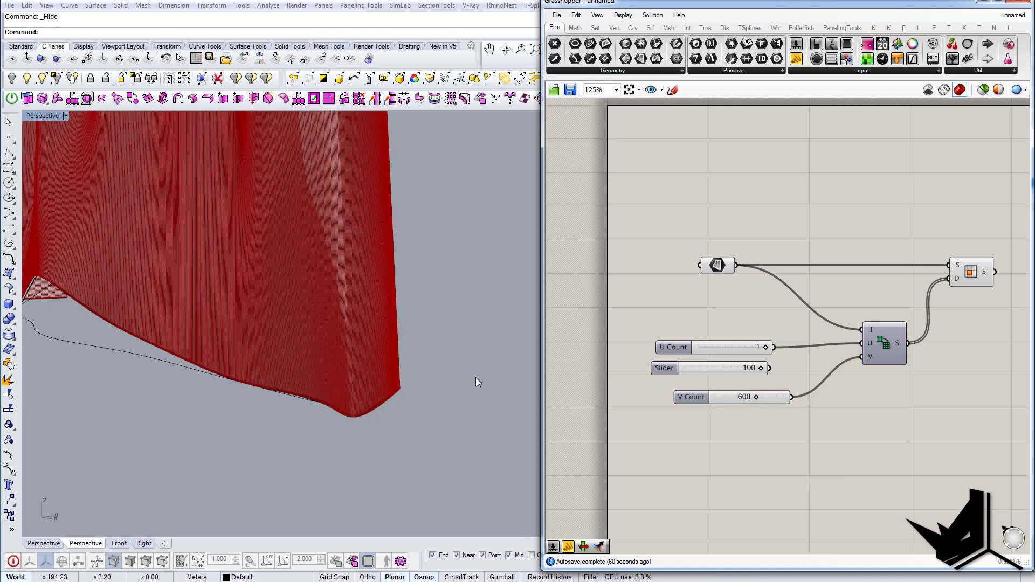
mouse_move(476, 377)
right_mouse_down()
mouse_move(377, 411)
mouse_move(397, 432)
mouse_move(377, 312)
mouse_move(330, 172)
mouse_move(354, 232)
mouse_move(412, 264)
right_mouse_up()
scroll(350, 180, "up", 10)
scroll(351, 184, "down", 10)
left_click(740, 445)
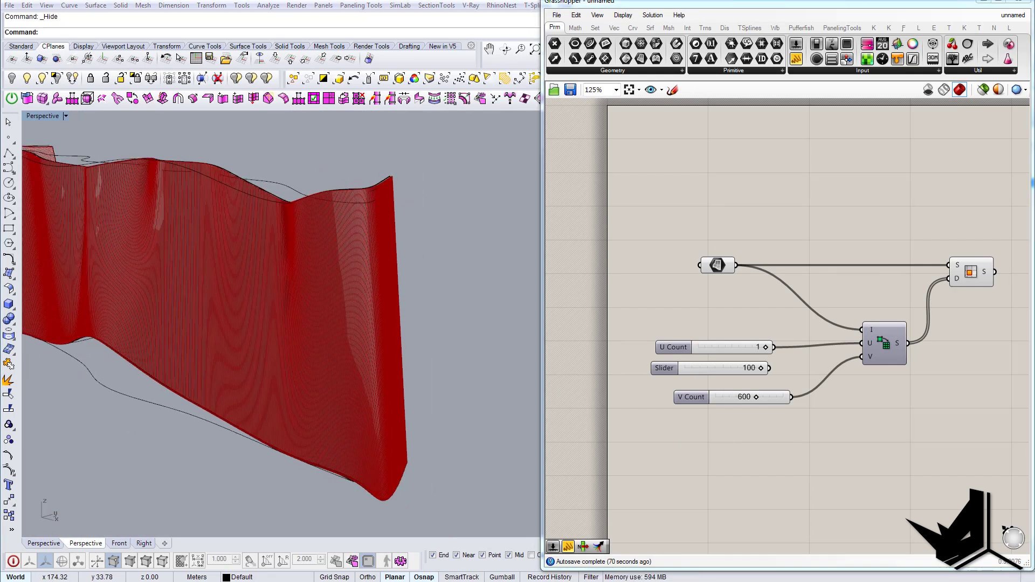
mouse_move(404, 272)
right_mouse_down()
mouse_move(352, 254)
mouse_move(391, 274)
right_mouse_up()
right_click_drag(342, 300, 388, 286)
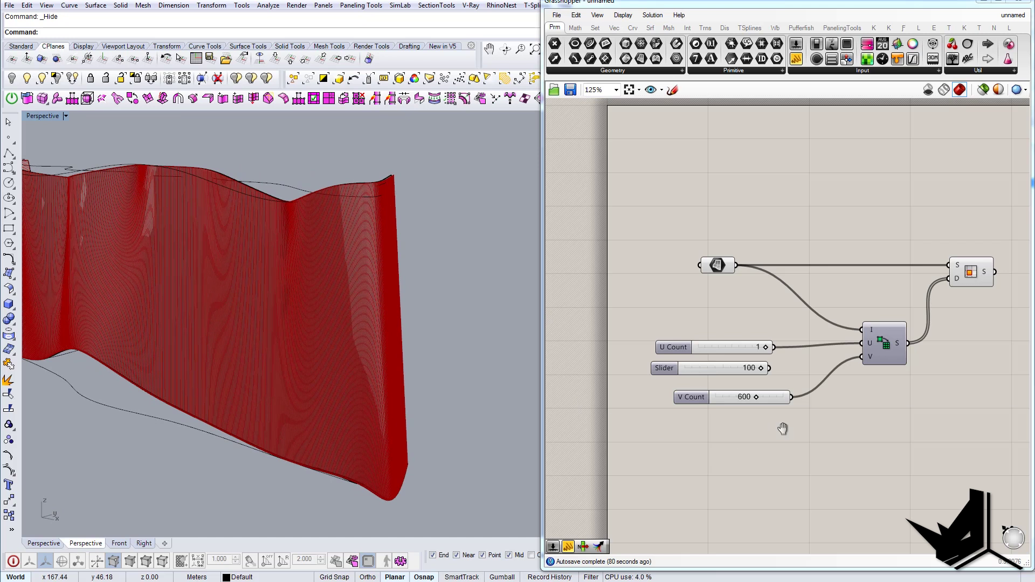
- Add a Cull Pattern component and place it beyond Isotrim on the canvas
right_click_drag(783, 429, 685, 428)
right_click_drag(871, 395, 737, 435)
double_click(863, 332)
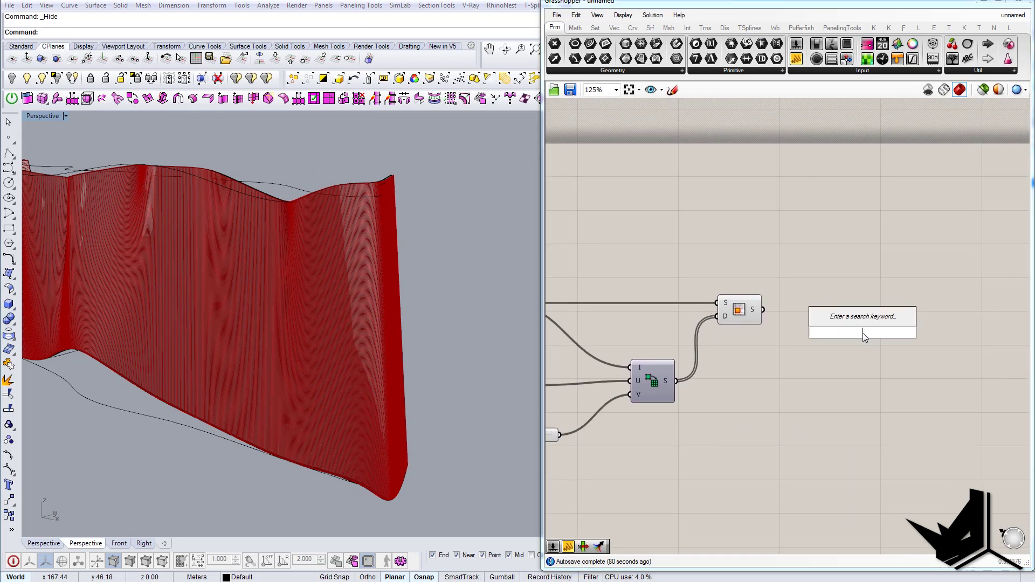
type("Cull")
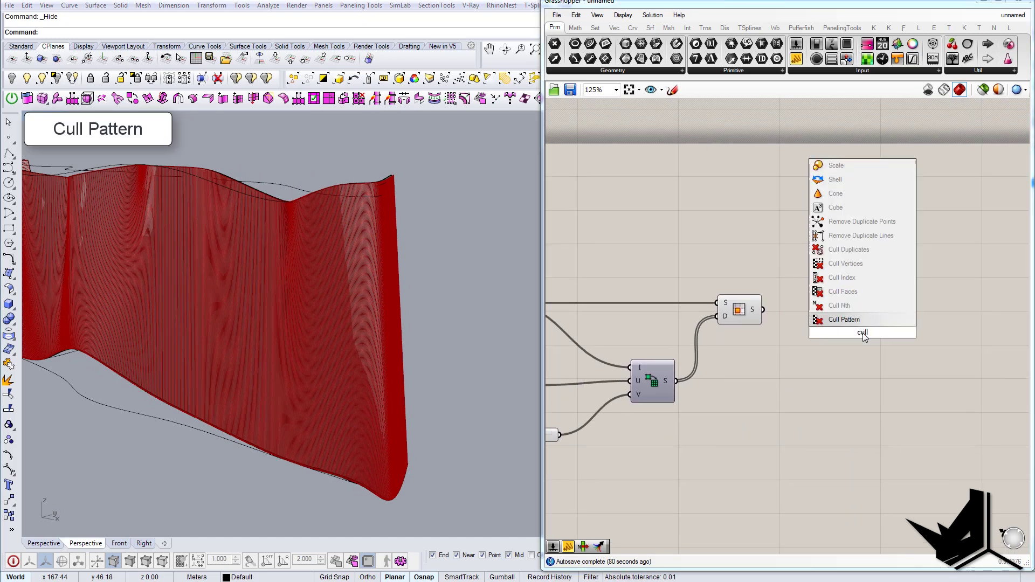
key("Return")
left_click_drag(862, 332, 954, 379)
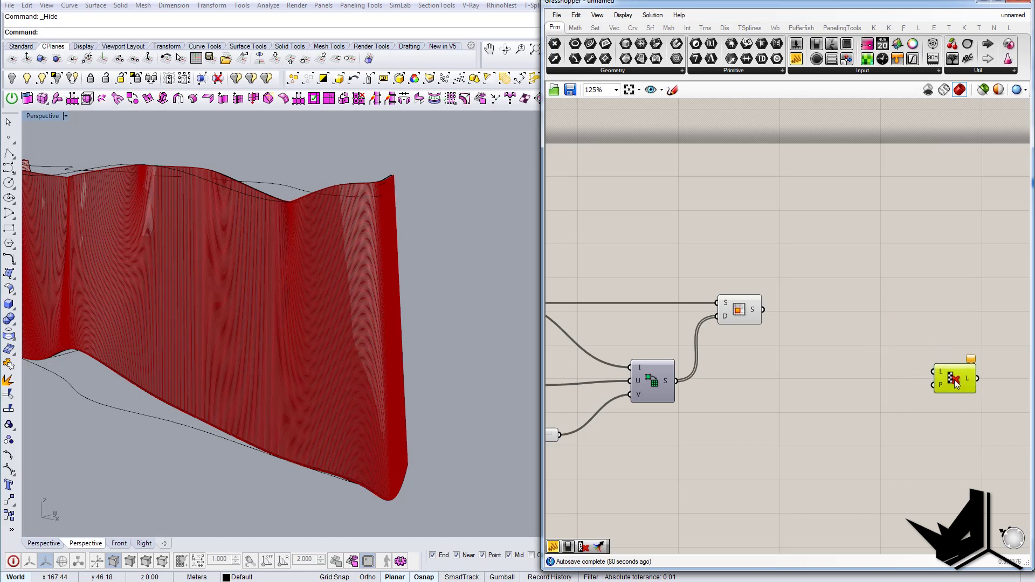
- Add a Boolean Toggle, duplicate it into a column of three, and set the third to True
double_click(812, 413)
type("toggle")
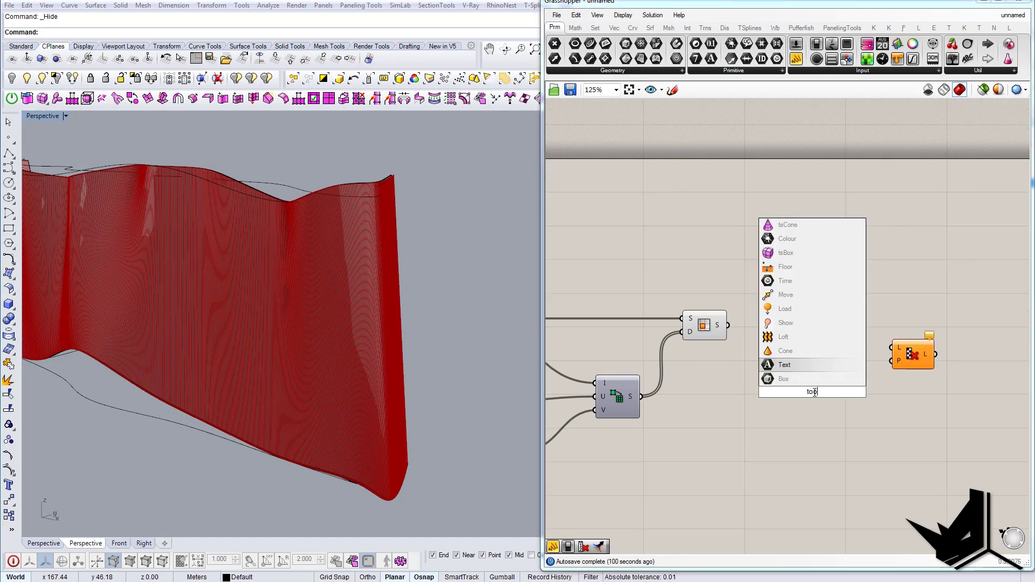
key("BackSpace")
key("BackSpace")
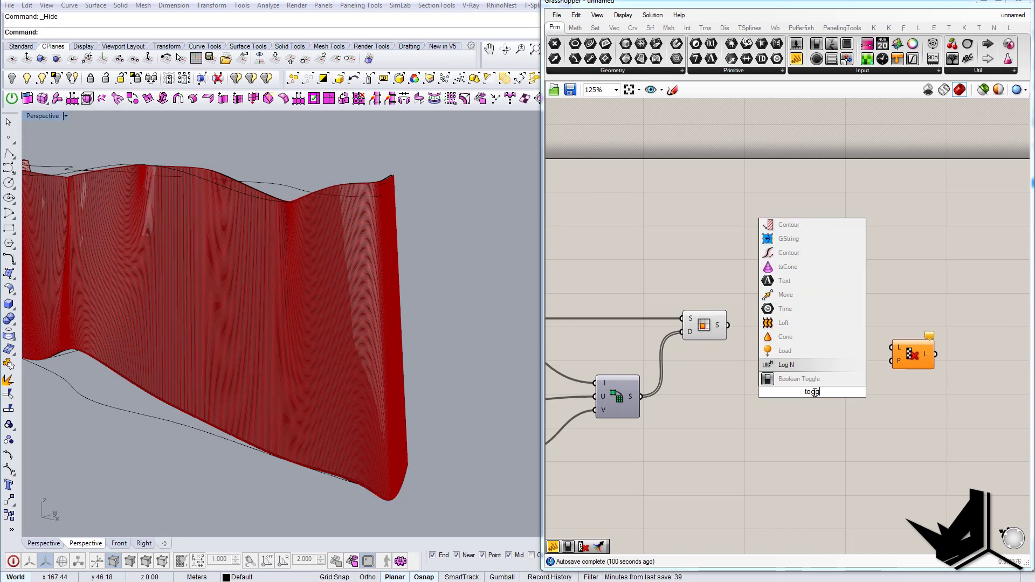
key("Down")
key("Return")
left_click(797, 393)
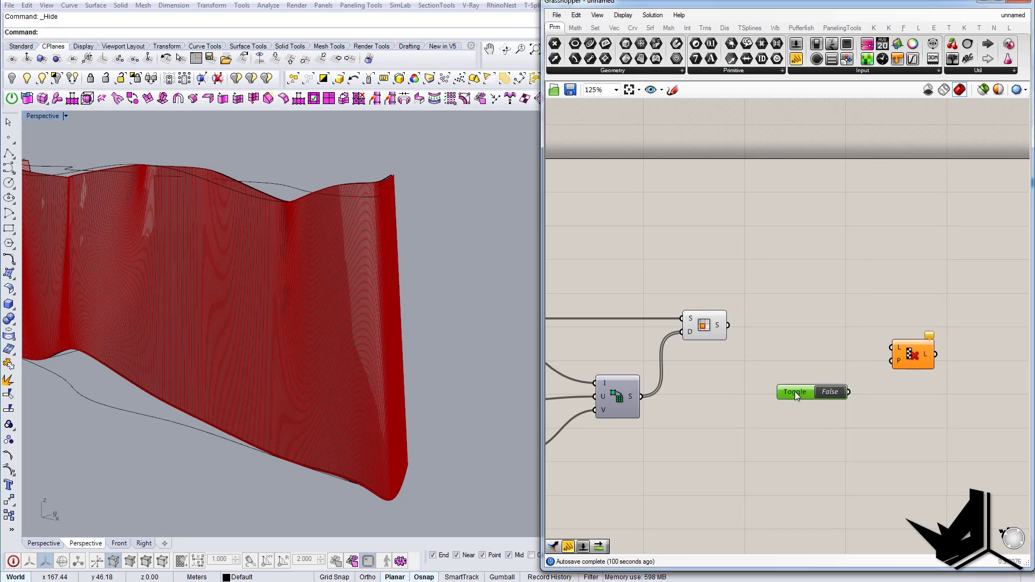
left_click_drag(795, 392, 798, 439)
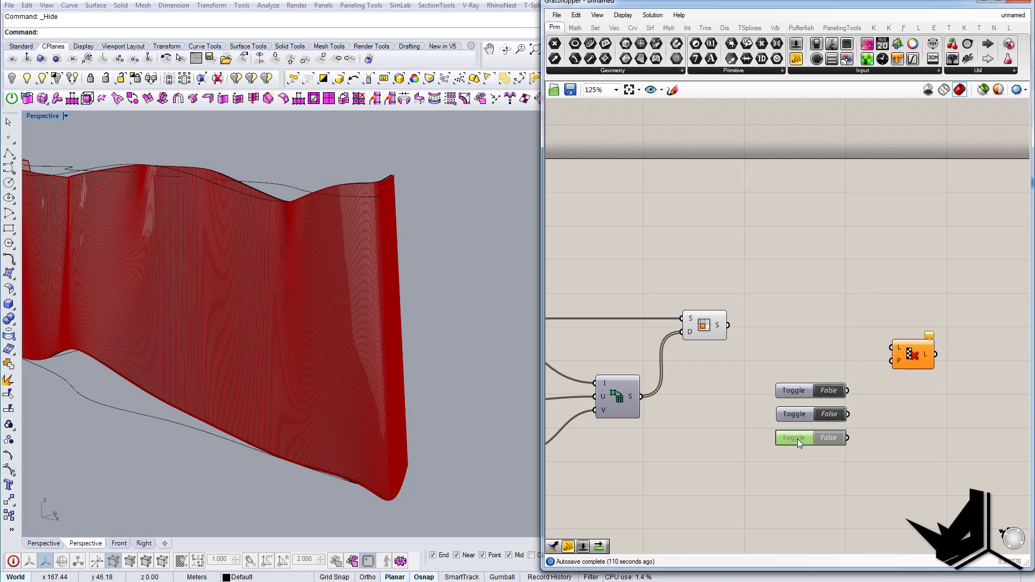
left_click(835, 439)
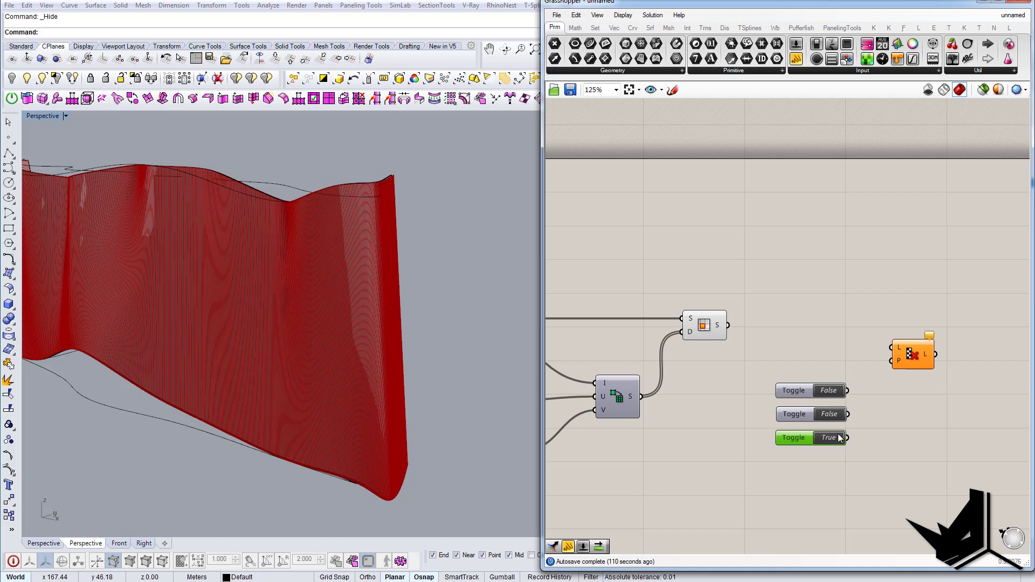
- Add a Merge component combining the three toggles, feed its result to Cull Pattern's pattern input, and connect Isotrim's output to the list input
left_click(915, 363)
left_click_drag(909, 363, 930, 355)
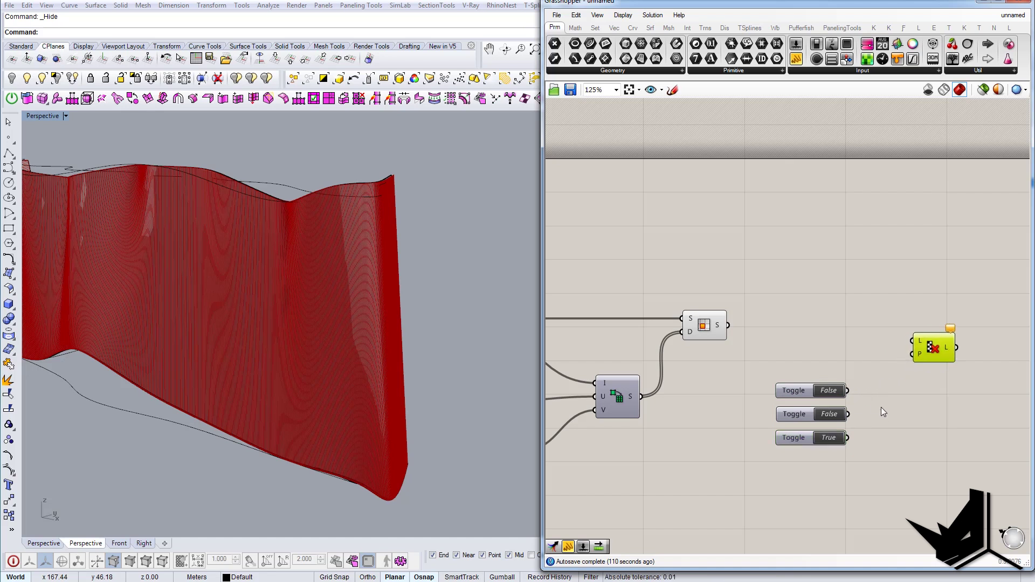
double_click(883, 412)
type("merge")
key("Return")
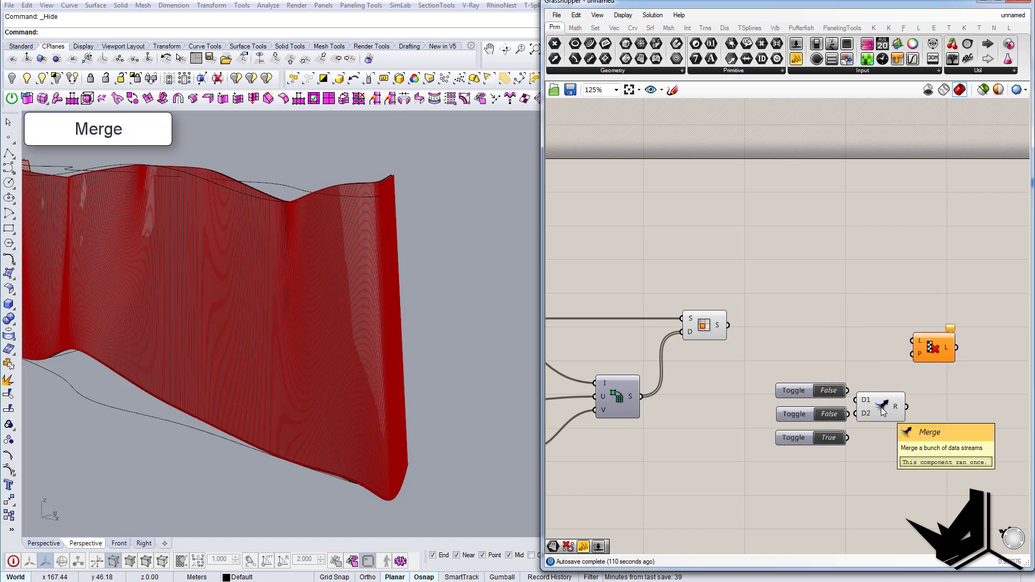
mouse_move(881, 407)
left_mouse_down()
mouse_move(856, 413)
mouse_move(877, 413)
left_mouse_up()
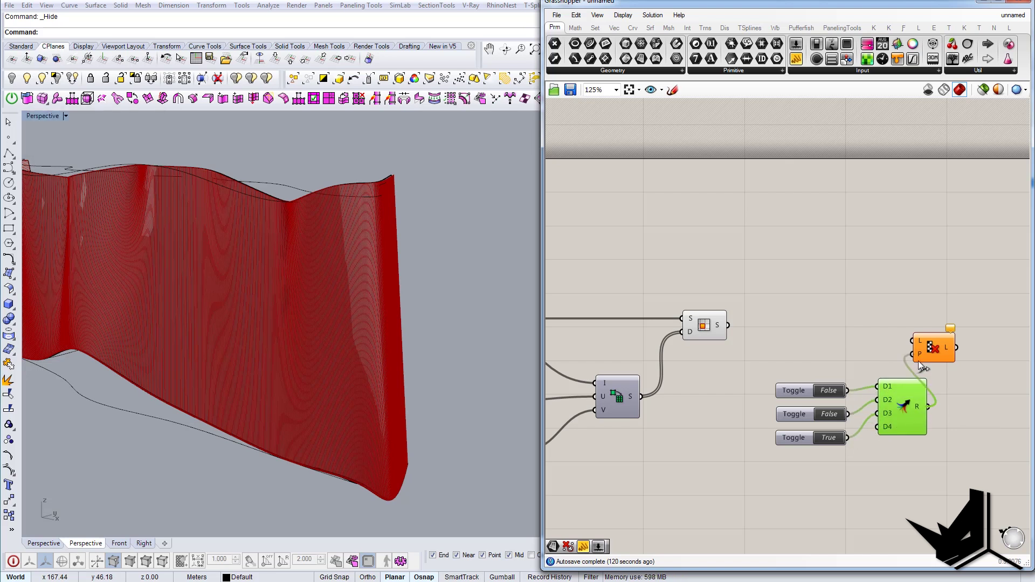
left_click_drag(729, 326, 958, 332)
- Turn off Isotrim's preview and hide the remaining facade surface in Rhino so the culled strips can be checked
left_click(703, 326)
right_click(704, 324)
left_click(712, 347)
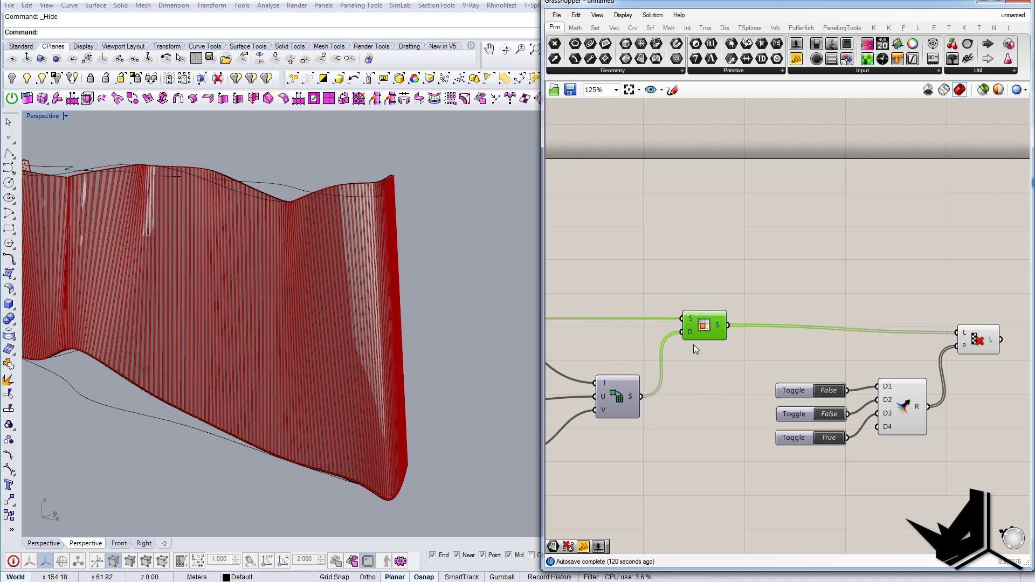
right_click_drag(347, 302, 387, 264)
scroll(399, 248, "up", 5)
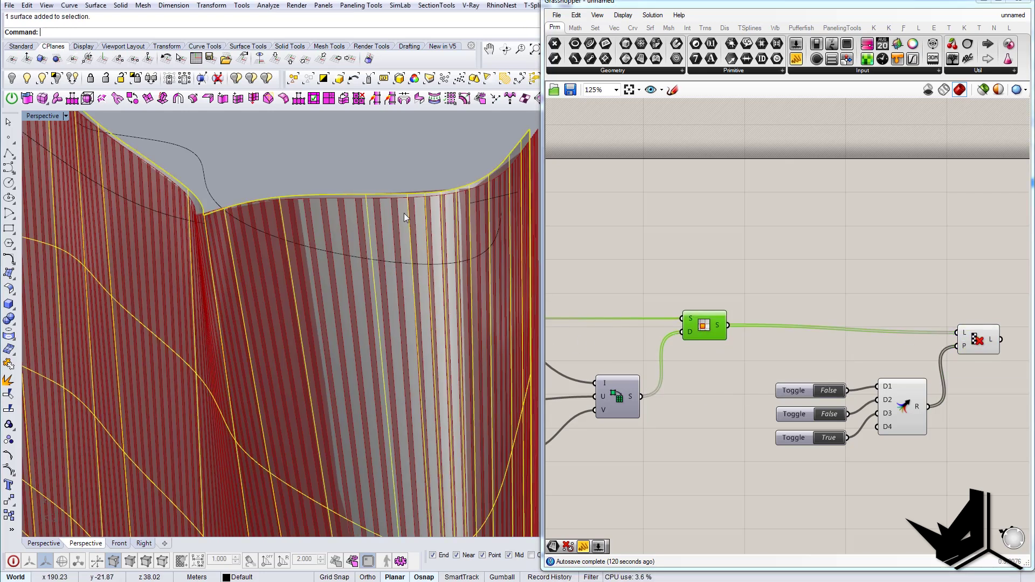
left_click(12, 78)
right_click_drag(308, 278, 347, 281)
scroll(334, 249, "down", 7)
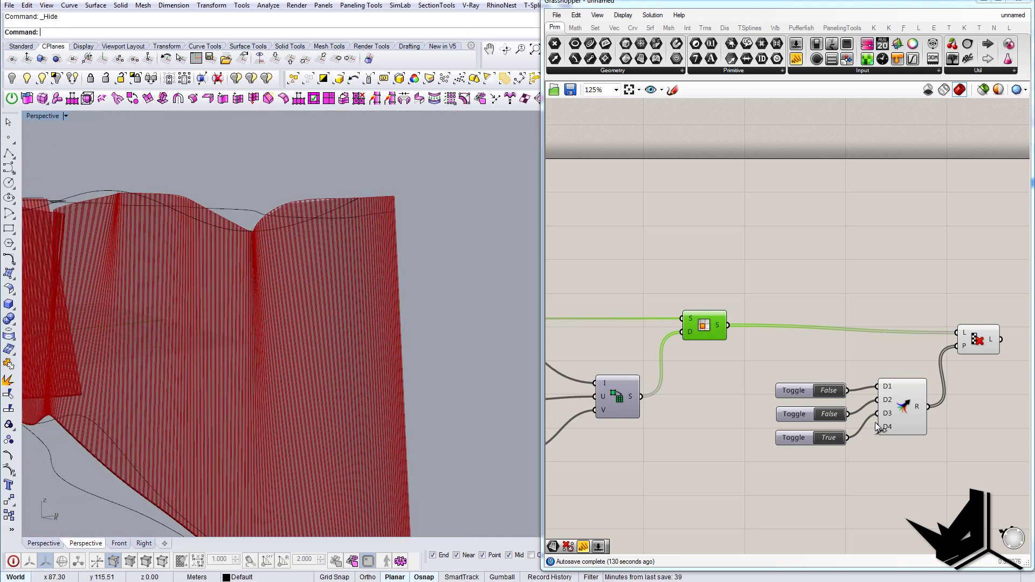
- Disconnect the third toggle from Merge and set the first toggle to True for an alternating True/False pattern
left_click_drag(847, 437, 847, 438, "ctrl")
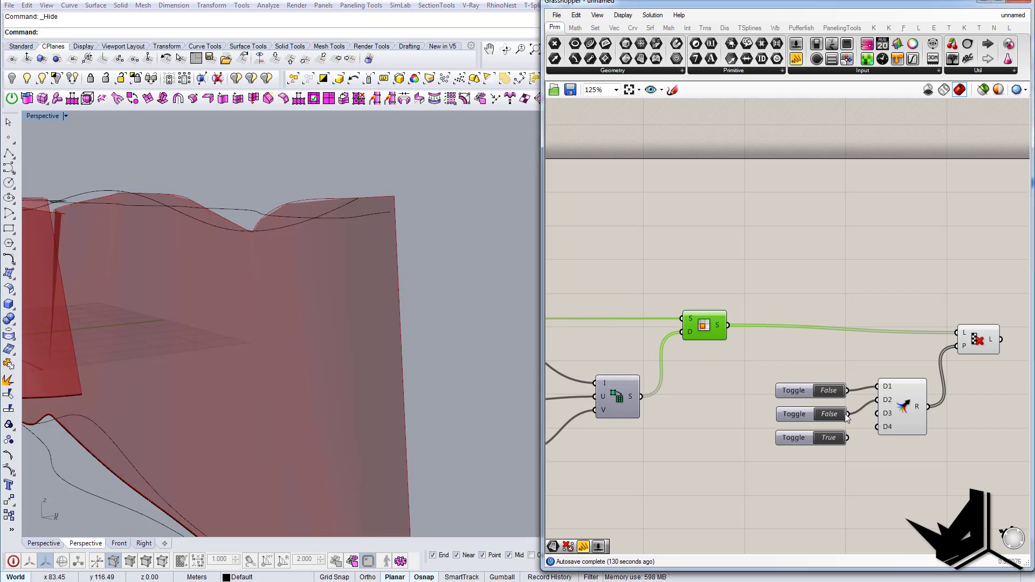
double_click(834, 390)
right_click_drag(324, 324, 496, 340)
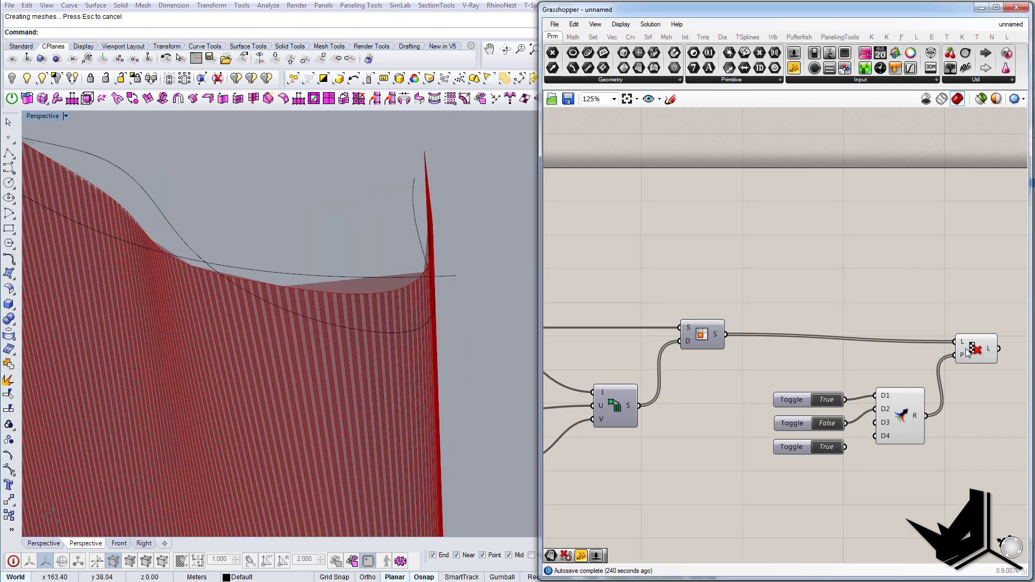
- Bake the Cull Pattern output into Rhino as grouped geometry
right_click(978, 351)
left_click(1007, 397)
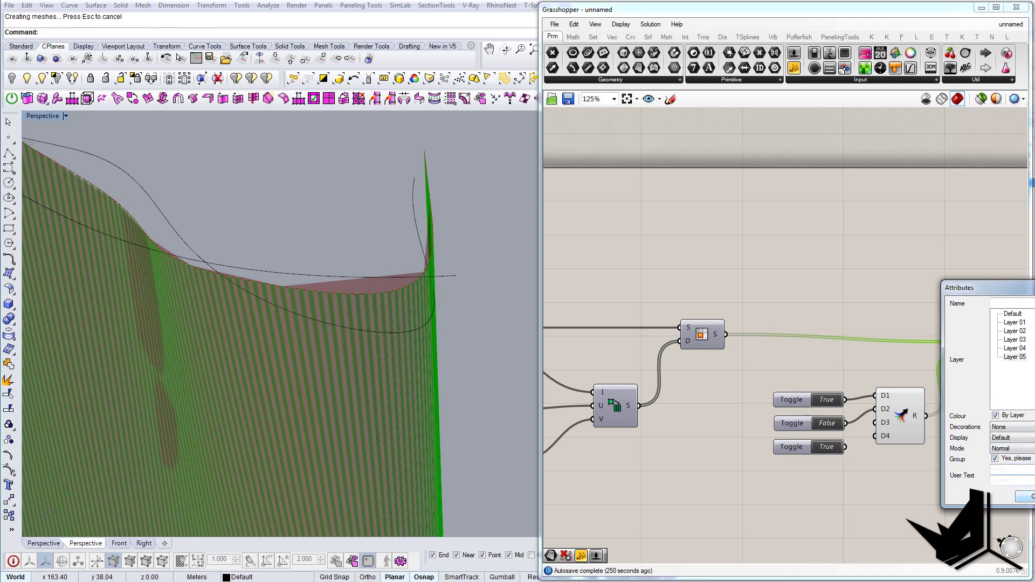
left_click(1026, 496)
- Minimize the Grasshopper window and examine the baked facade strips up close in the Perspective view
right_click_drag(340, 328, 368, 333)
scroll(354, 331, "down", 6)
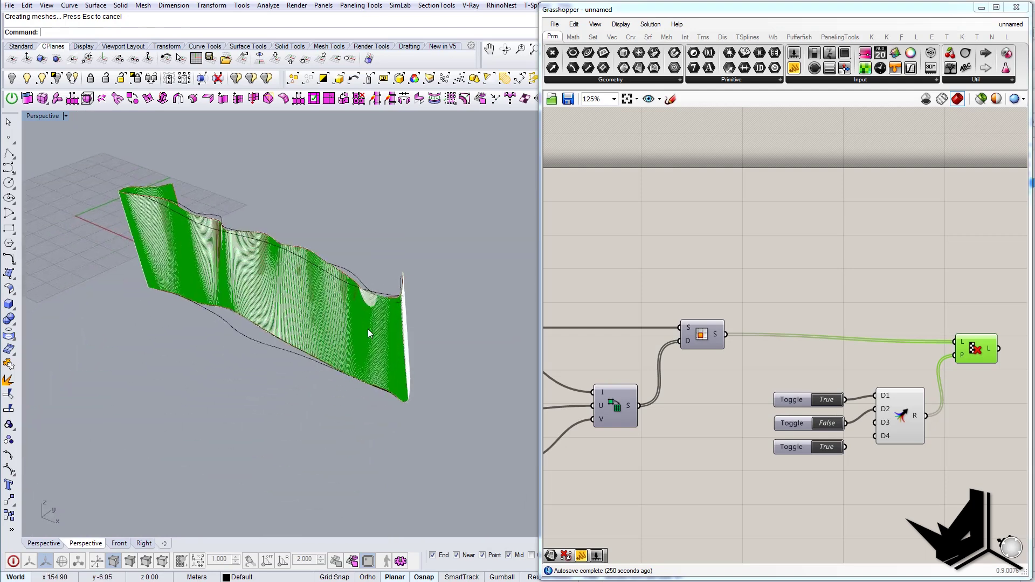
left_click(549, 26)
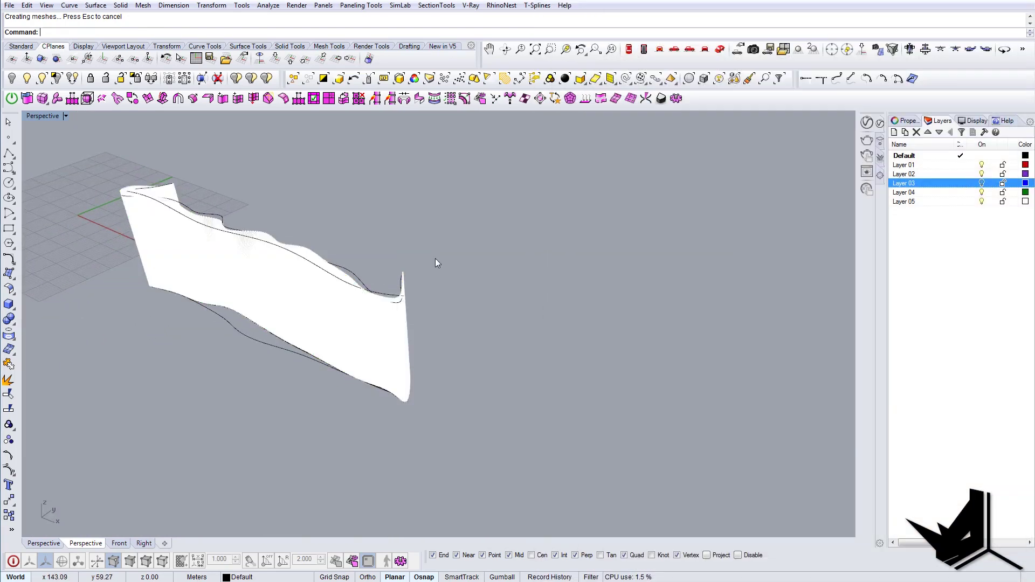
right_click_drag(322, 242, 378, 323)
scroll(406, 365, "up", 10)
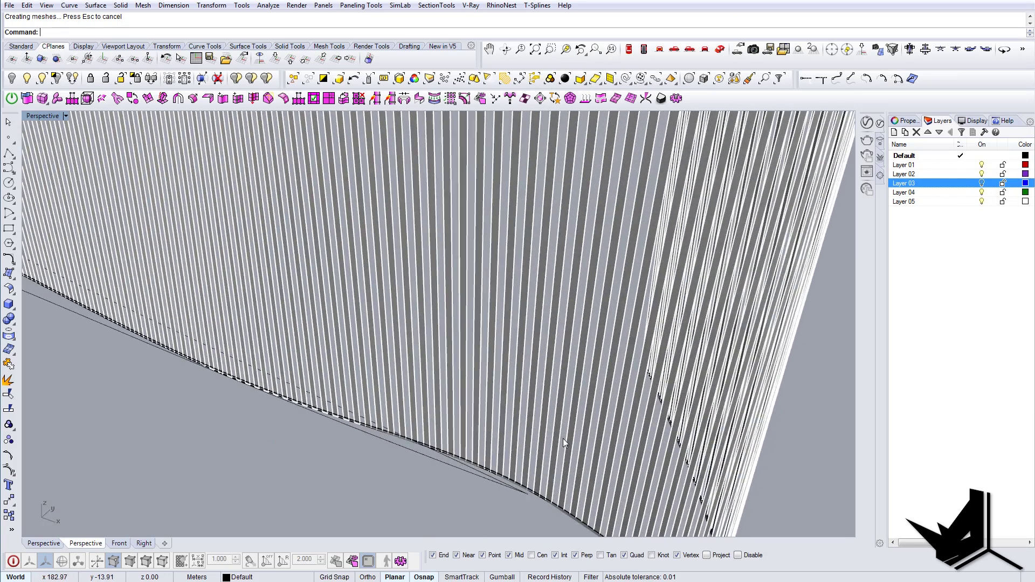
- Show the hidden objects and examine how the original facade surface sits against the baked strips
scroll(421, 358, "down", 5)
left_click(28, 78)
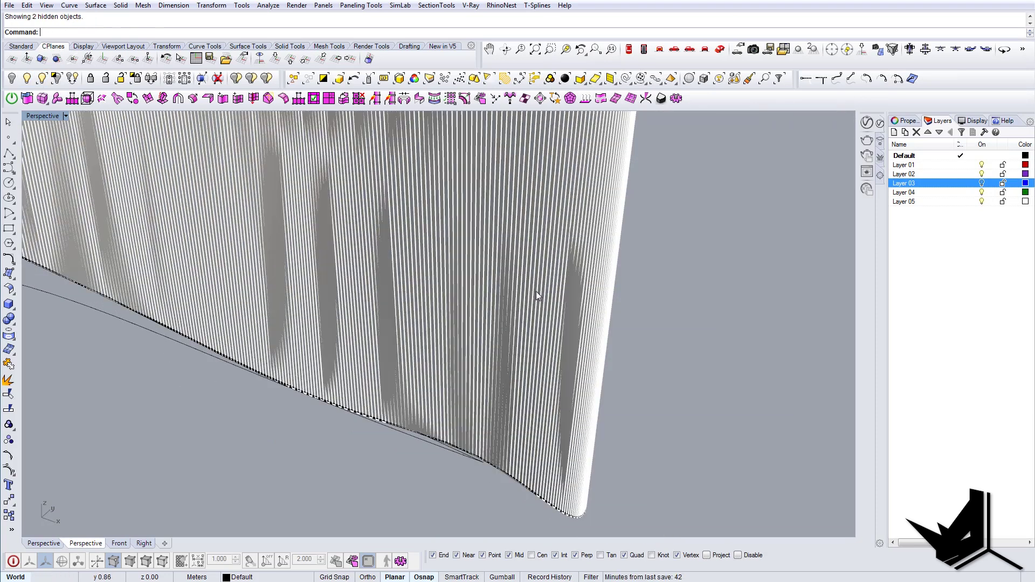
right_click_drag(537, 292, 596, 339)
scroll(594, 338, "up", 10)
mouse_move(469, 267)
right_mouse_down()
mouse_move(471, 334)
mouse_move(480, 284)
right_mouse_up()
scroll(470, 340, "down", 8)
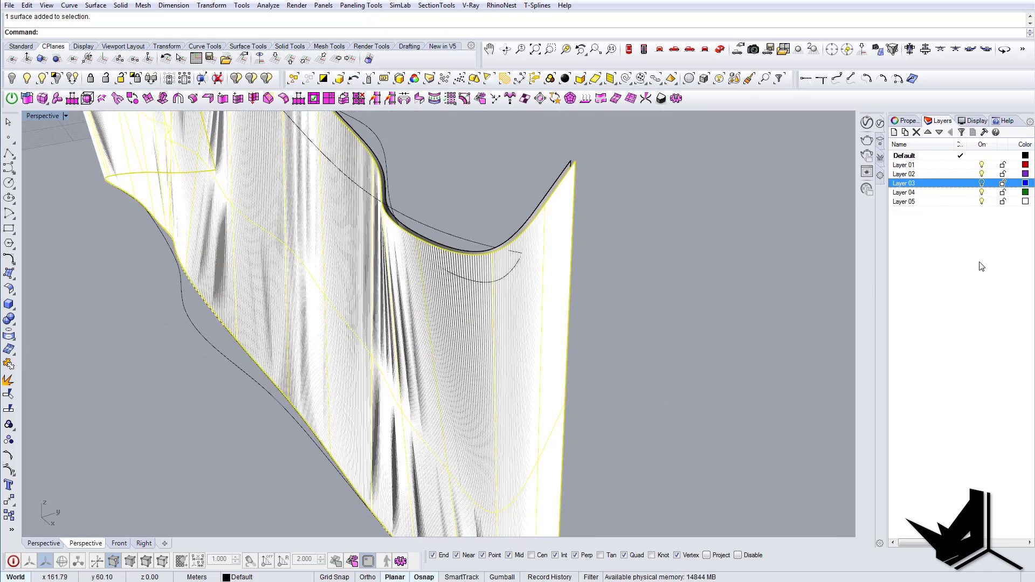
- Move the selected continuous facade surface to Layer 03 and turn that layer off
right_click(913, 186)
left_click(950, 351)
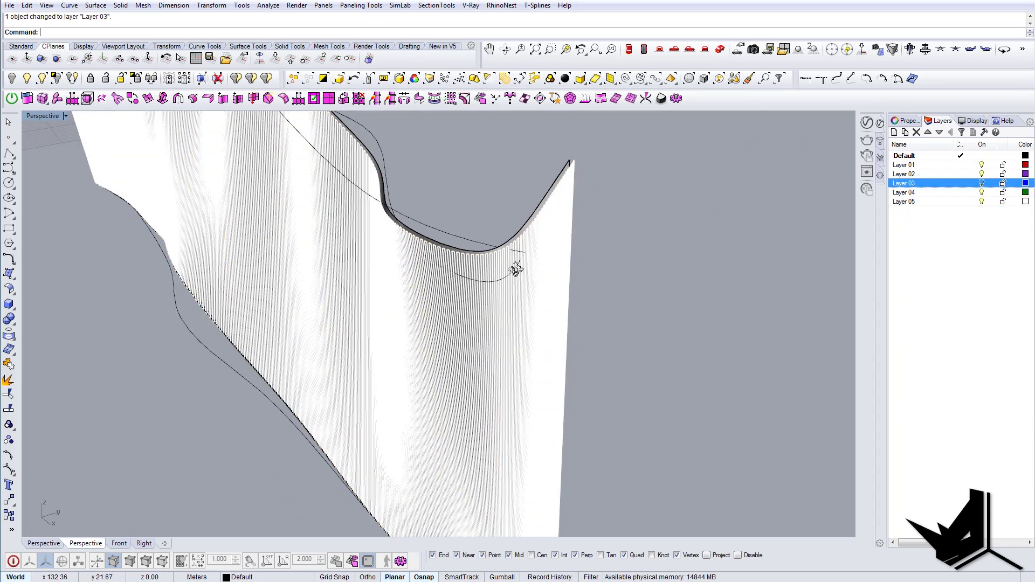
right_click_drag(513, 265, 517, 327)
- Set the colour of Layer 05, which holds the facade strips, to dark gray
left_click(1026, 202)
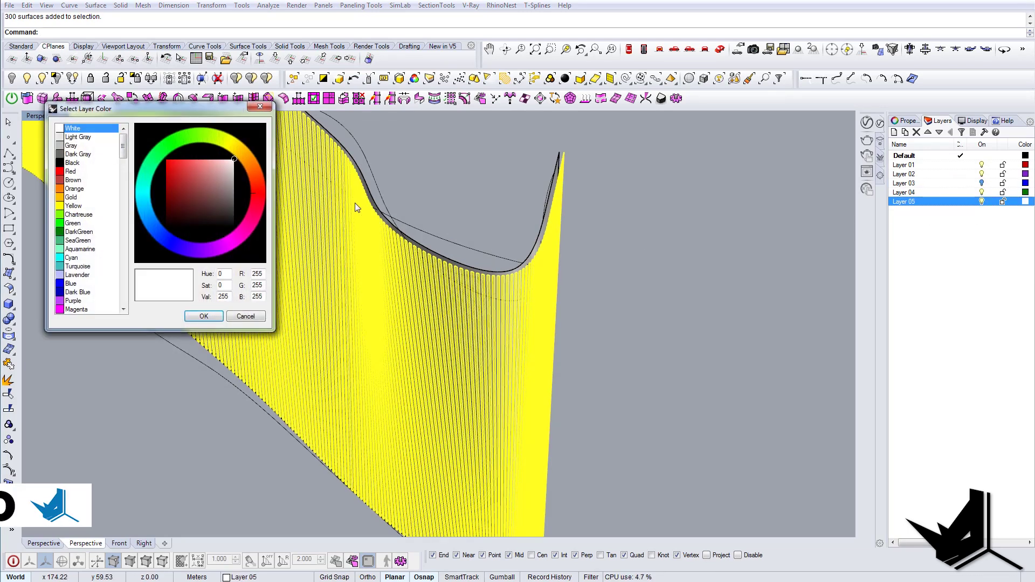
left_click(217, 317)
left_click(426, 224)
right_click_drag(426, 224, 436, 325)
scroll(523, 290, "down", 5)
scroll(494, 290, "up", 6)
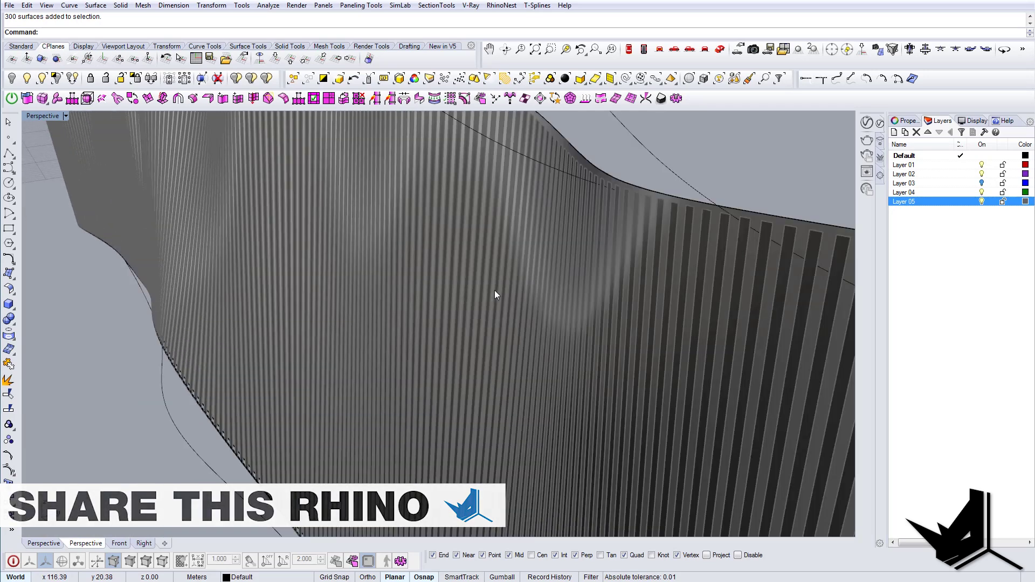
- Offset the narrow edge surface along the facade's base by 0.3 with OffsetSrf, flipping the direction and making it solid
right_click_drag(494, 290, 384, 310)
scroll(384, 328, "up", 6)
left_click(376, 299)
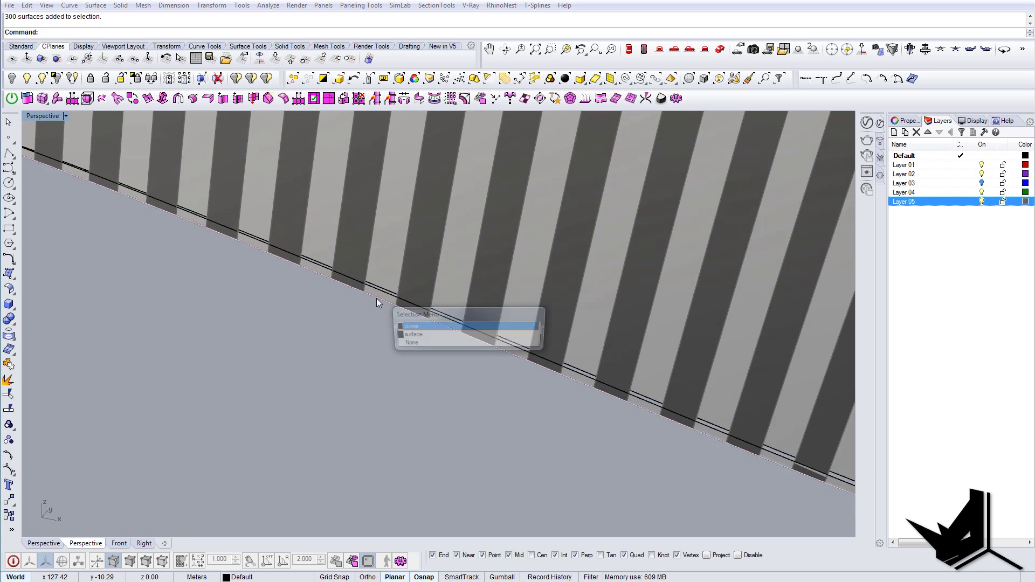
left_click(418, 335)
scroll(459, 357, "down", 6)
right_click_drag(460, 358, 308, 316)
scroll(350, 317, "down", 3)
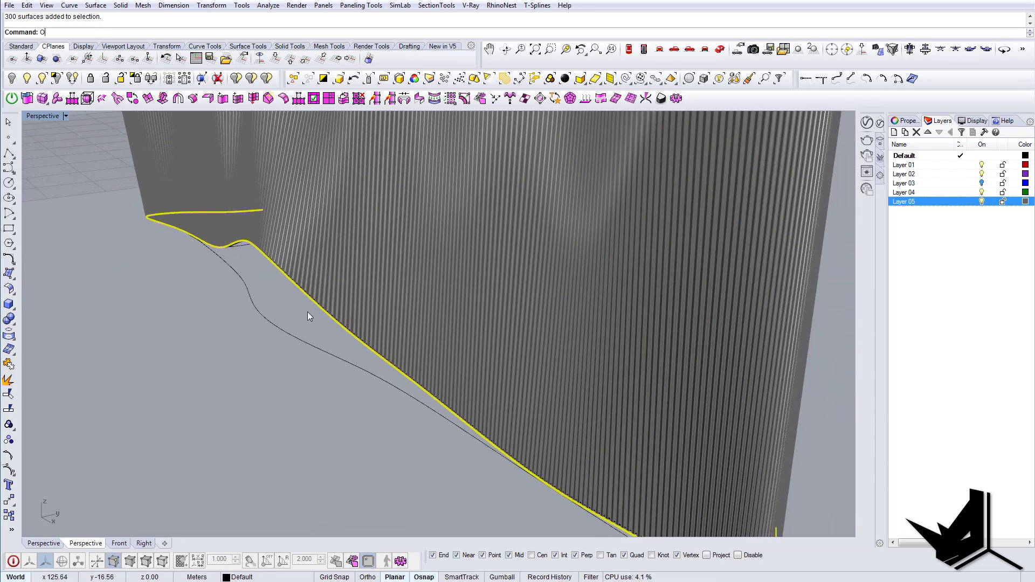
type("ffsetSrf")
key("Return")
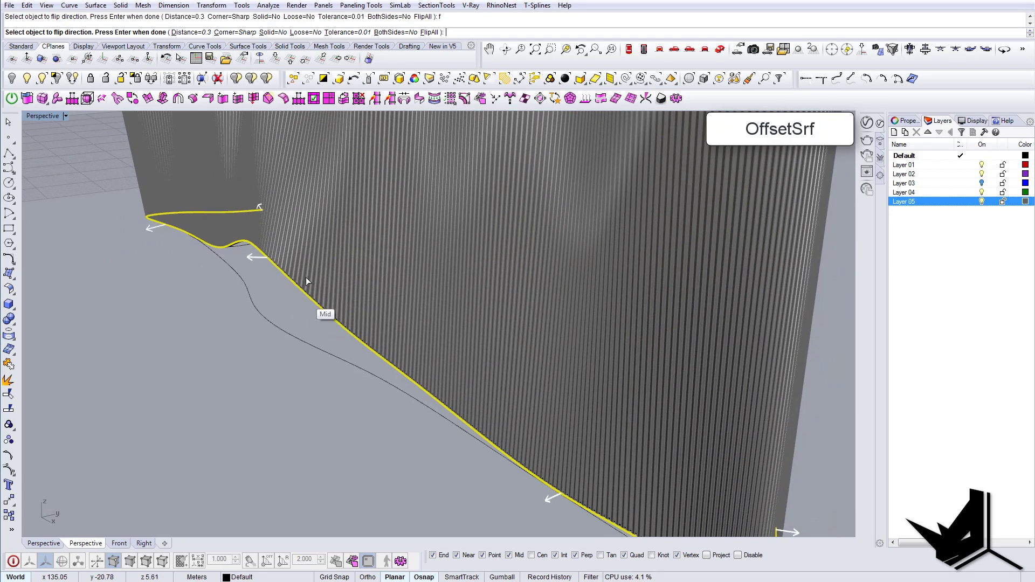
scroll(233, 191, "up", 4)
scroll(317, 335, "up", 4)
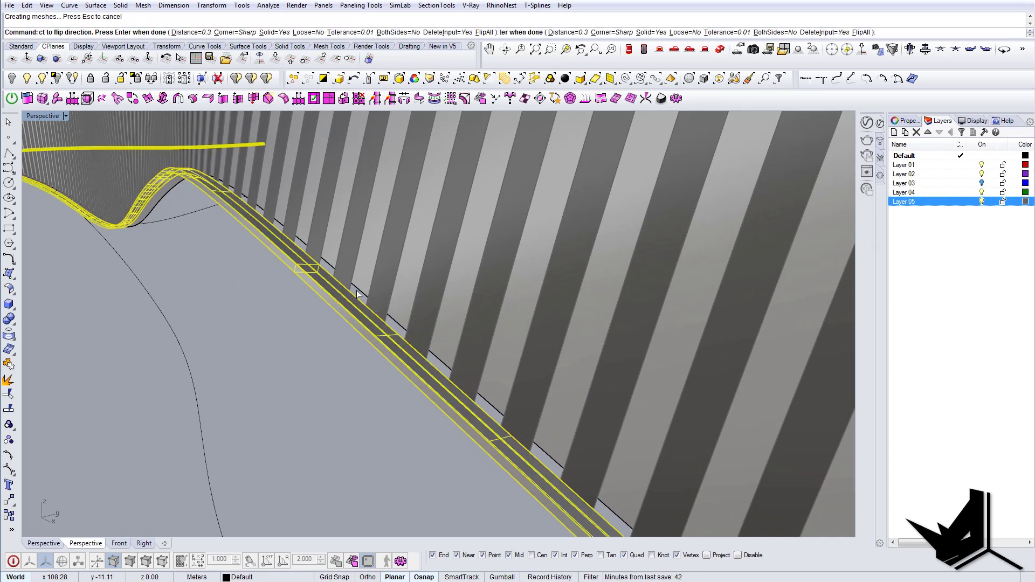
key("Return")
- Offset the grouped facade strips by 0.3 as solids with OffsetSrf, flipping the direction of all of them
scroll(364, 326, "up", 6)
scroll(398, 327, "down", 8)
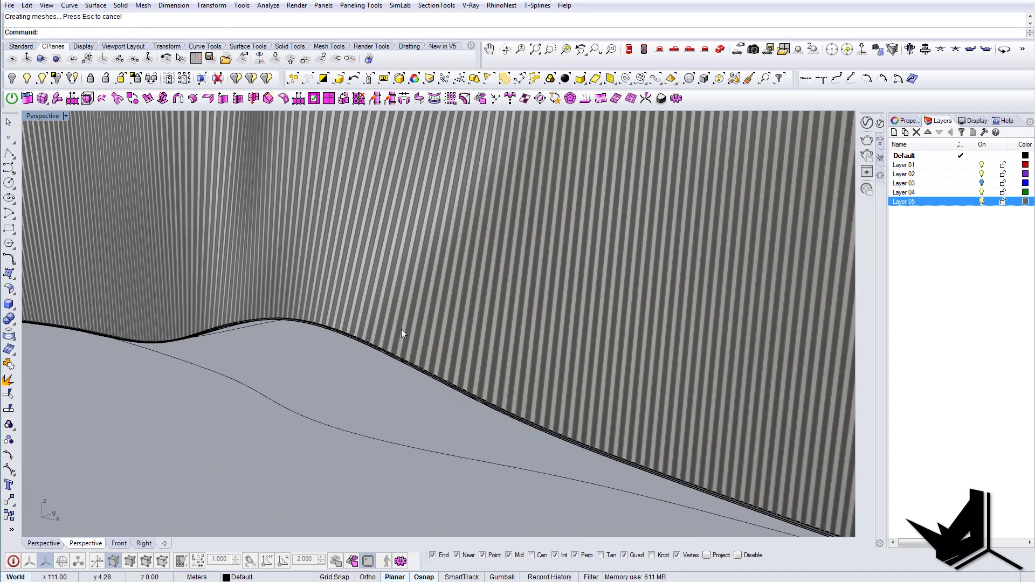
right_click_drag(401, 329, 384, 366)
scroll(425, 436, "up", 5)
key("ctrl+a")
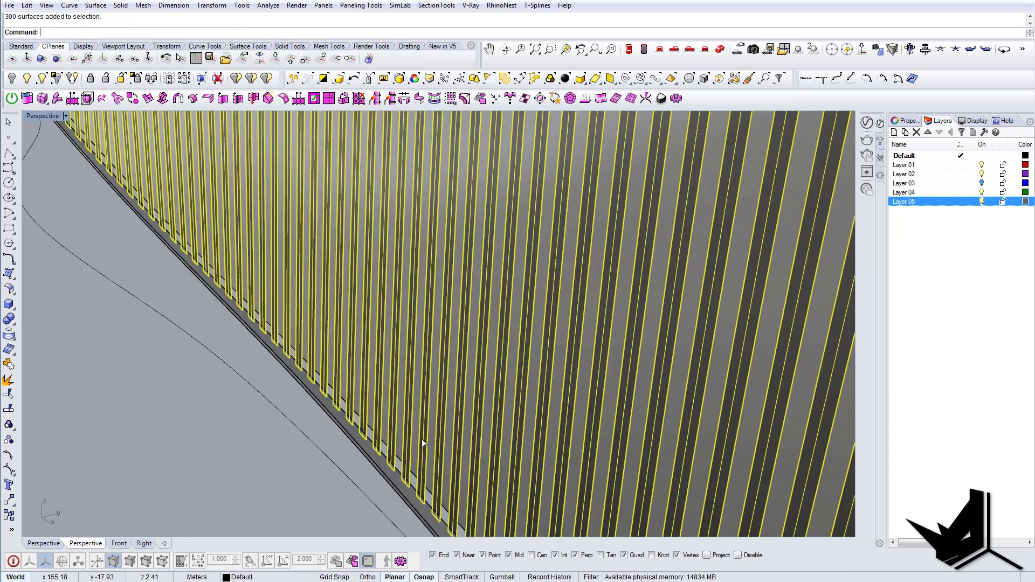
scroll(394, 368, "down", 3)
type("OffsetSrf")
key("Return")
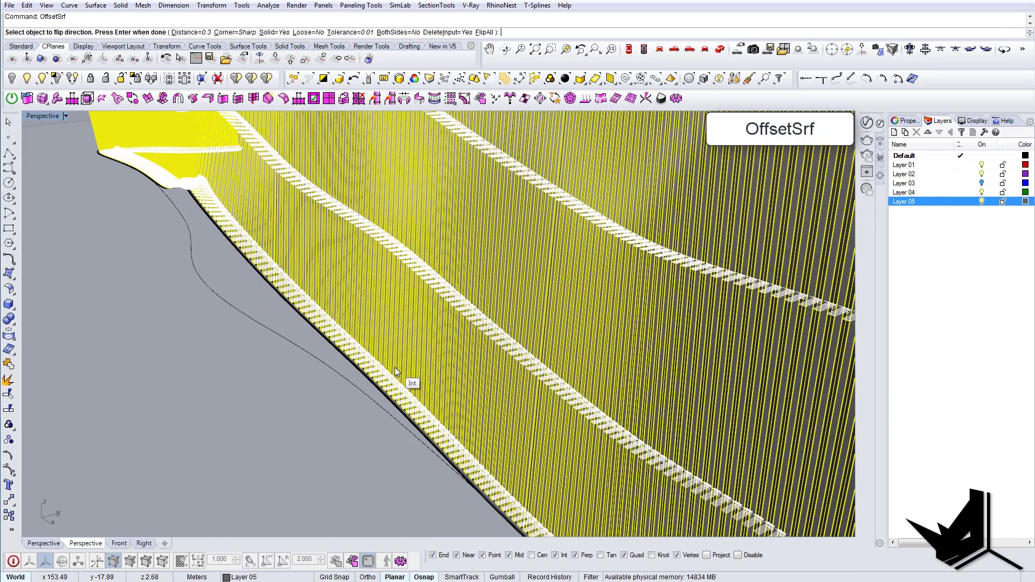
type("f")
key("Return")
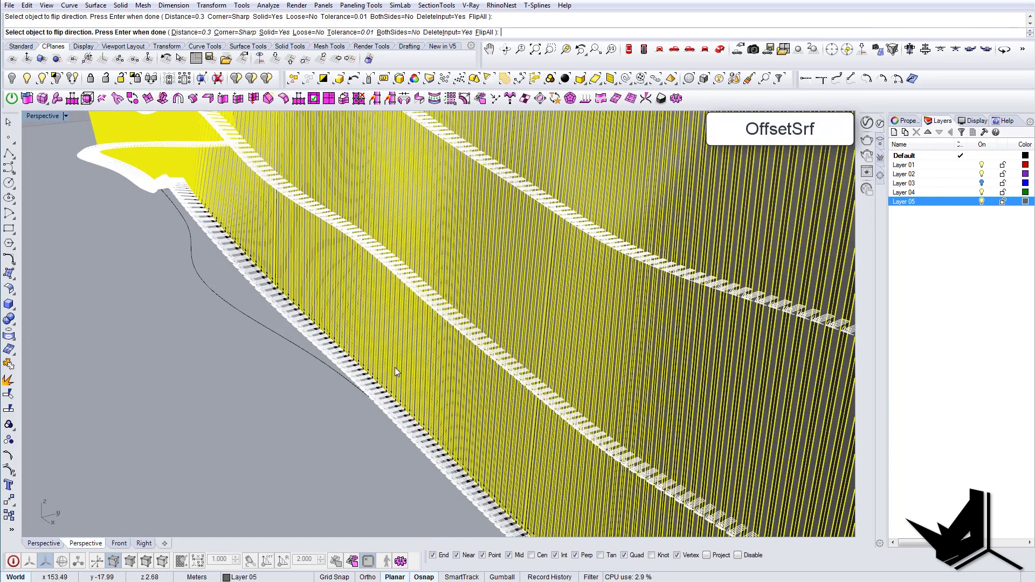
key("Return")
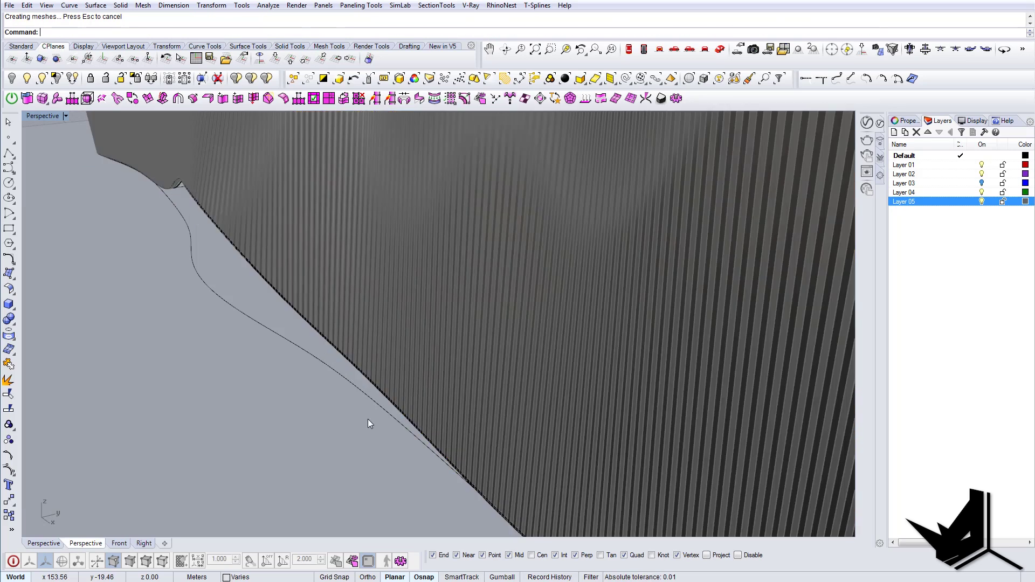
- Examine the thickened facade strips up close along the base and across the whole facade in the Perspective view
scroll(378, 415, "up", 3)
right_click_drag(384, 419, 363, 382)
scroll(341, 397, "down", 5)
scroll(348, 352, "up", 5)
scroll(374, 294, "down", 6)
scroll(439, 356, "up", 5)
scroll(390, 389, "down", 5)
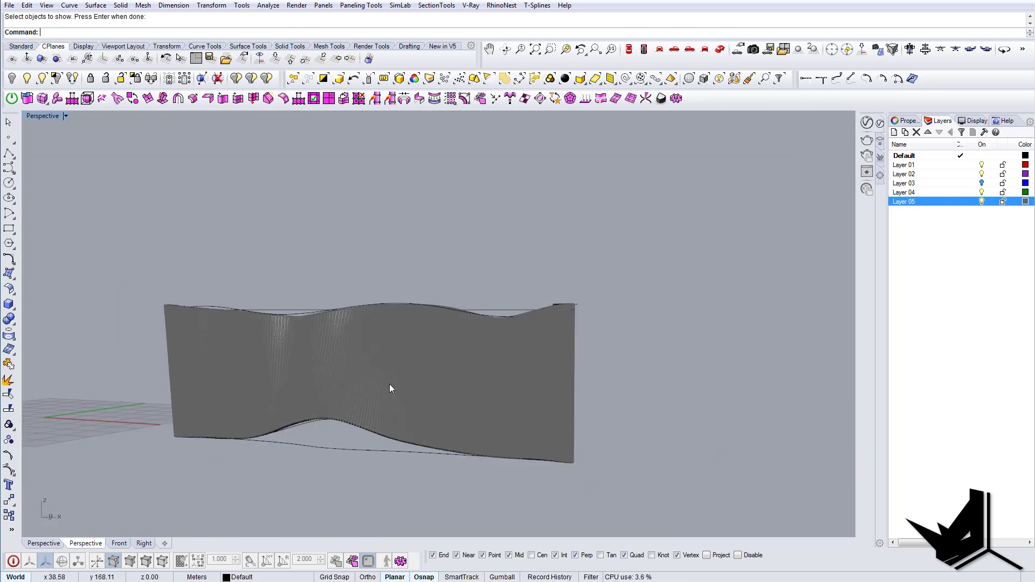
mouse_move(390, 388)
right_mouse_down()
mouse_move(338, 418)
mouse_move(375, 385)
right_mouse_up()
scroll(383, 384, "up", 2)
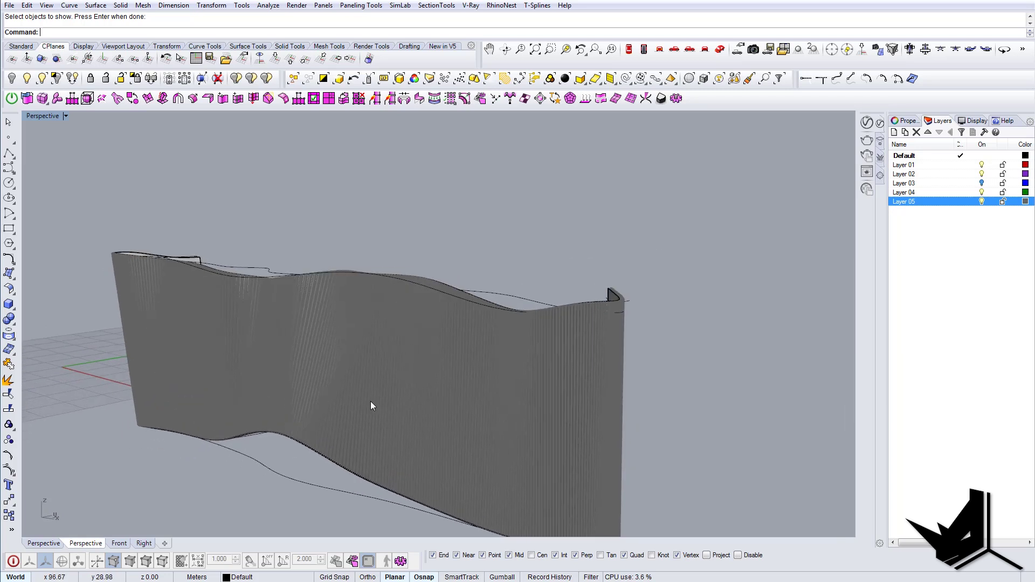
- Select all curves in the model with SelCrv and hide them
type("SelCrv")
key("Return")
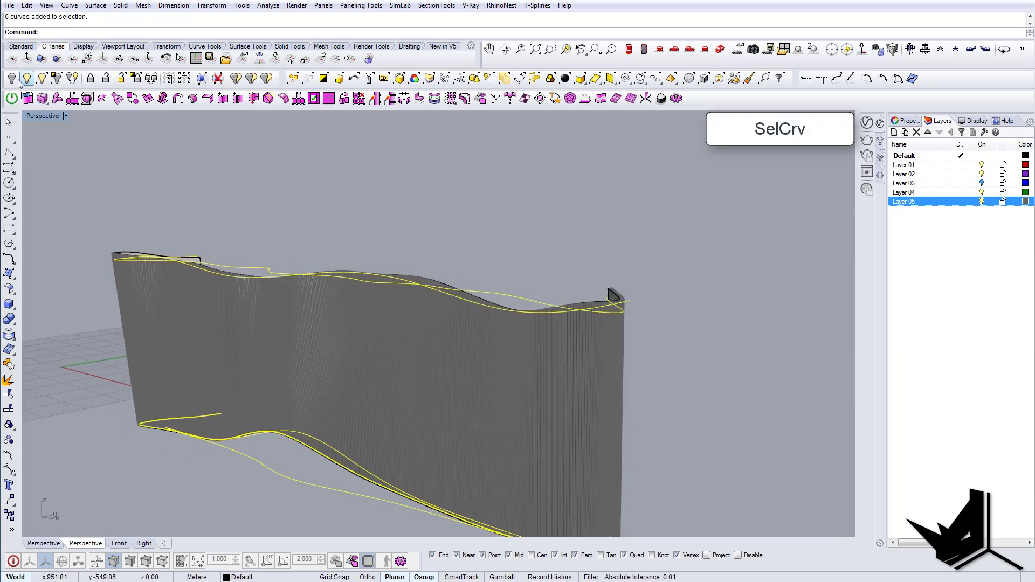
right_click_drag(253, 228, 345, 331)
scroll(158, 228, "up", 5)
- Move the single surface behind the strips to Layer 01 and set that layer's colour to yellow
left_click(160, 228)
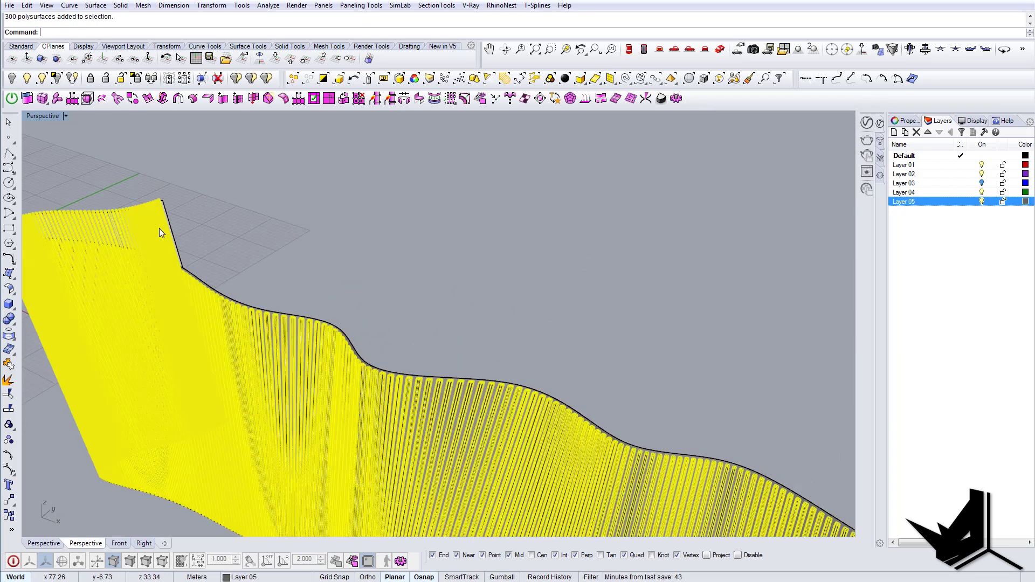
key("Escape")
scroll(166, 231, "up", 3)
scroll(168, 231, "up", 2)
left_click(175, 223)
scroll(177, 221, "down", 4)
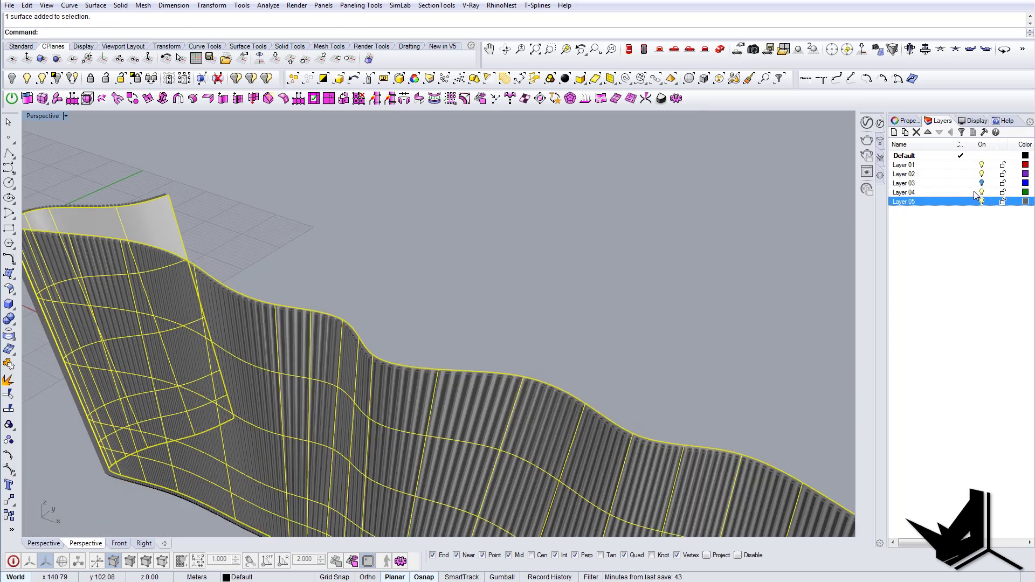
left_click(965, 356)
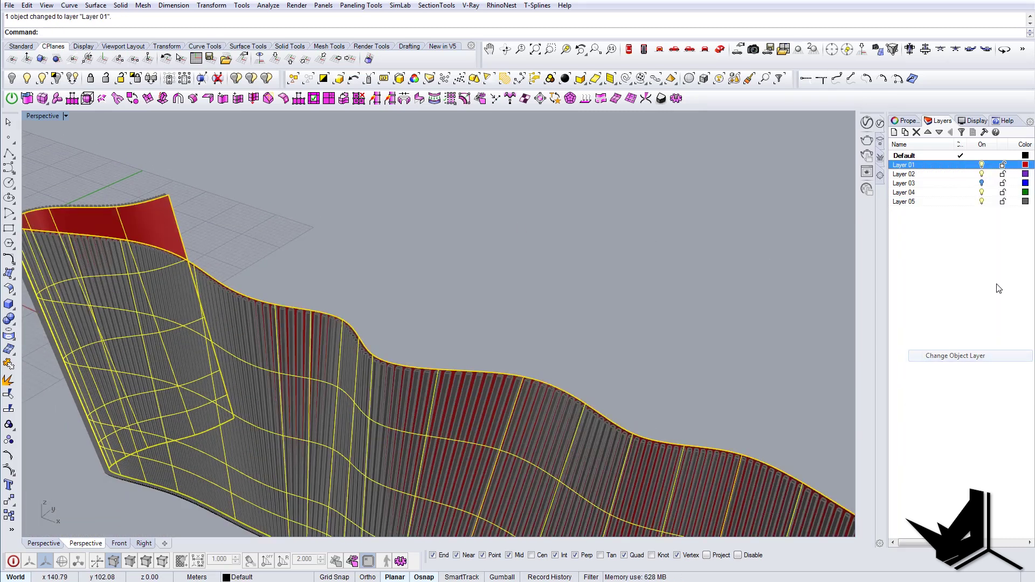
left_click(1026, 165)
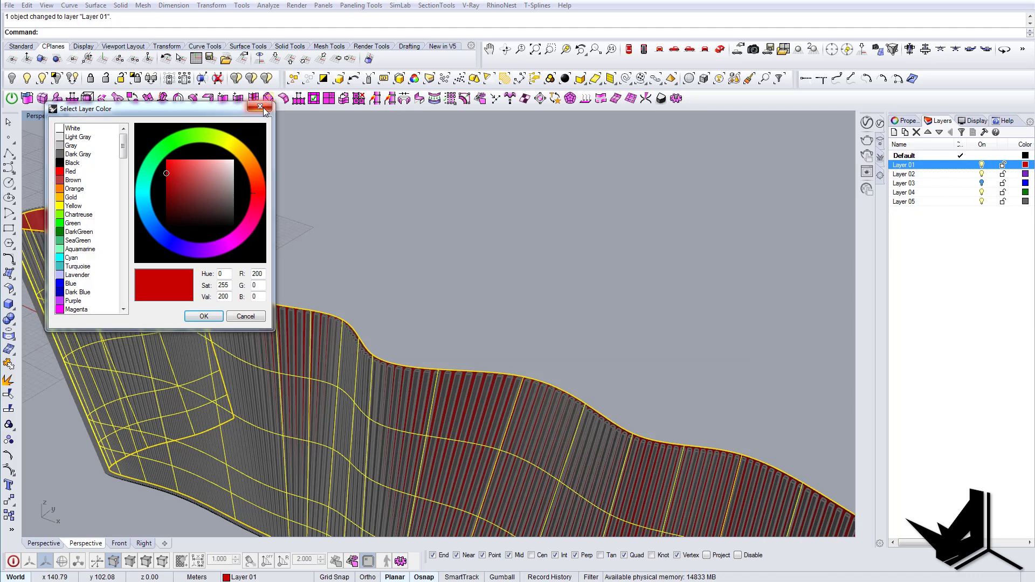
left_click(207, 316)
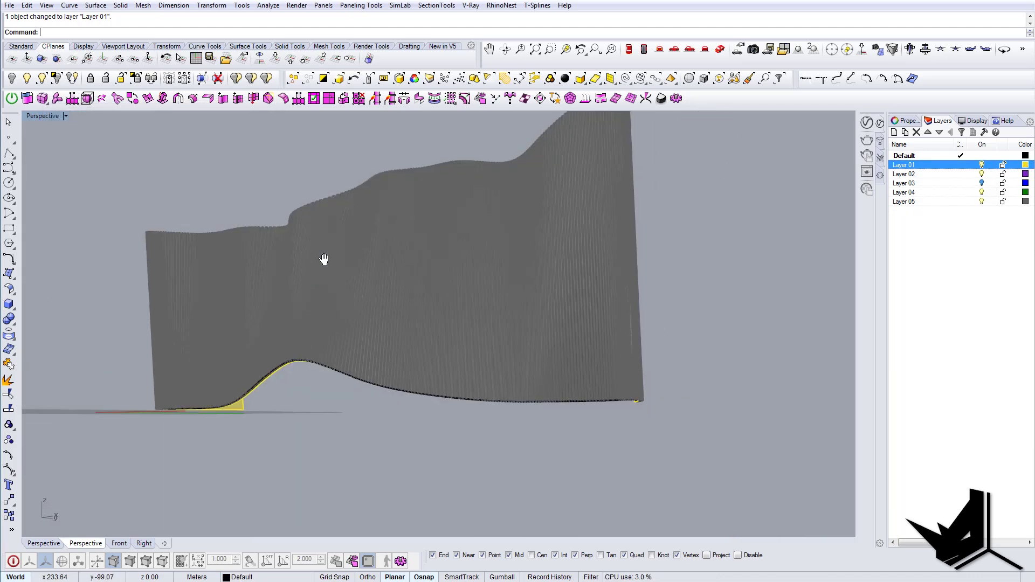